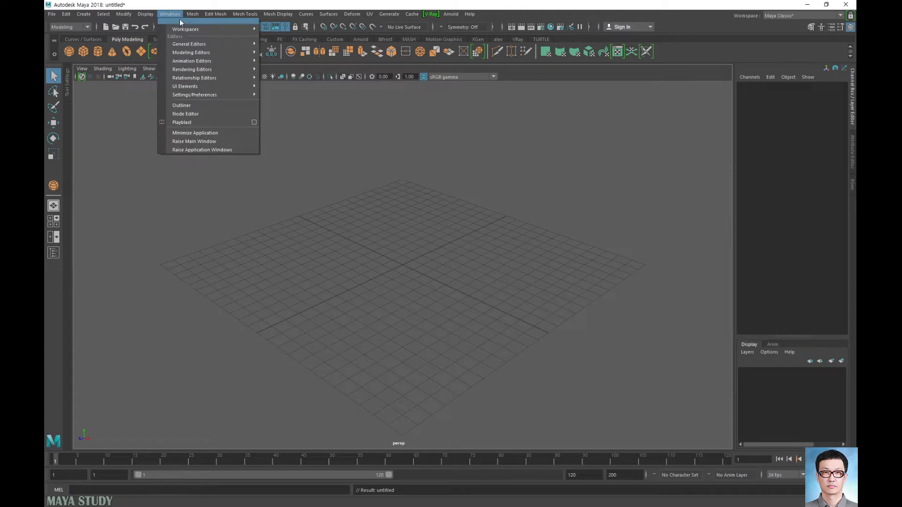
- Open the Graph Editor to view its empty curve area, and minimize it
{"action": "mouse_move", "coordinate": [185, 62]}
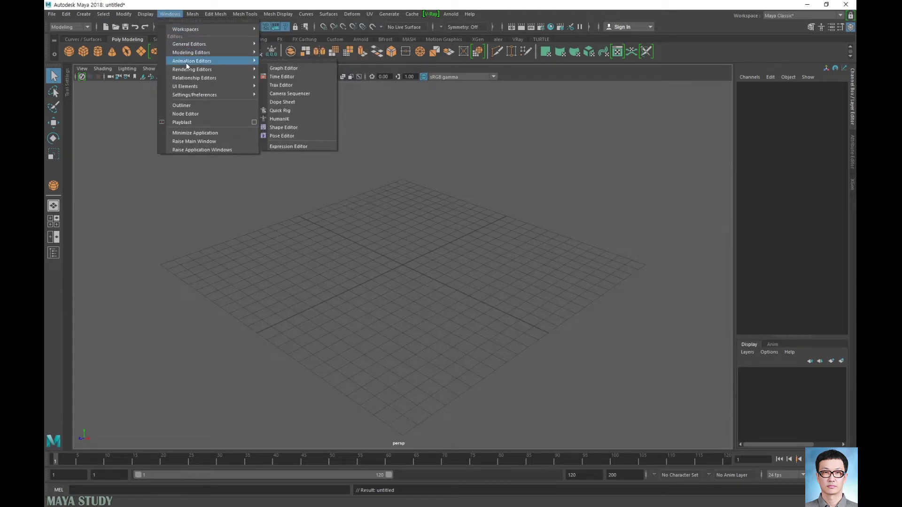
{"action": "left_click", "coordinate": [293, 68]}
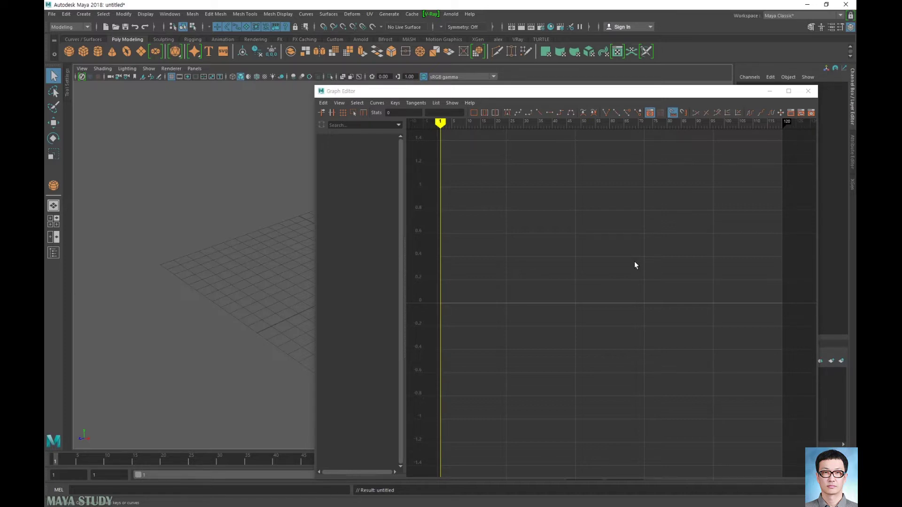
{"action": "left_click", "coordinate": [769, 92]}
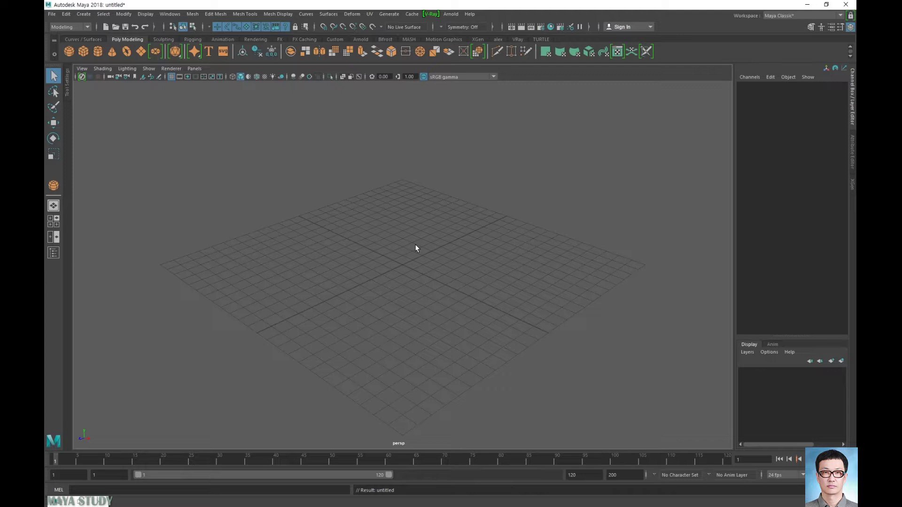
- Create a polygon sphere near the grid centre and set its radius to 1
{"action": "left_click", "coordinate": [69, 51]}
{"action": "left_click_drag", "start_coordinate": [401, 261], "coordinate": [414, 272]}
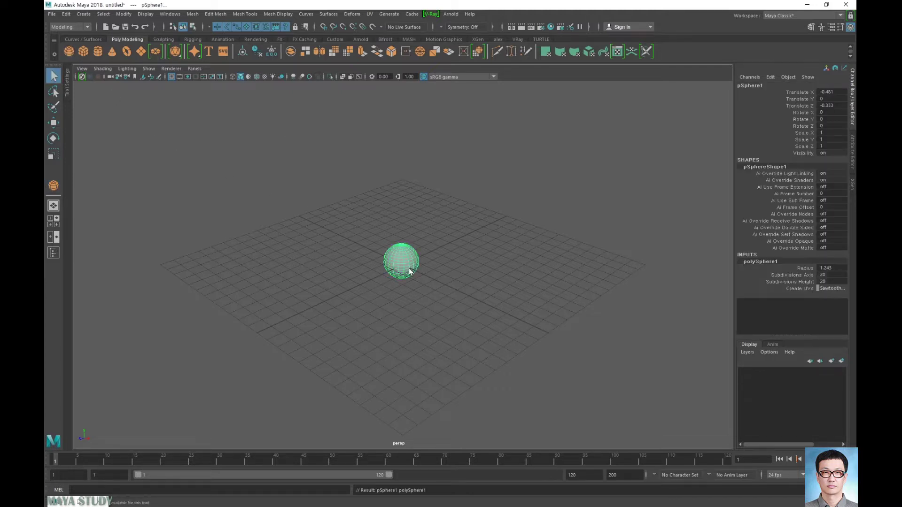
{"action": "double_click", "coordinate": [833, 267]}
{"action": "type", "text": "1"}
{"action": "key", "text": "Return"}
- Set the sphere's Translate X, Y and Z to 0 and deselect it with the Move tool active
{"action": "left_click_drag", "start_coordinate": [828, 93], "coordinate": [831, 106]}
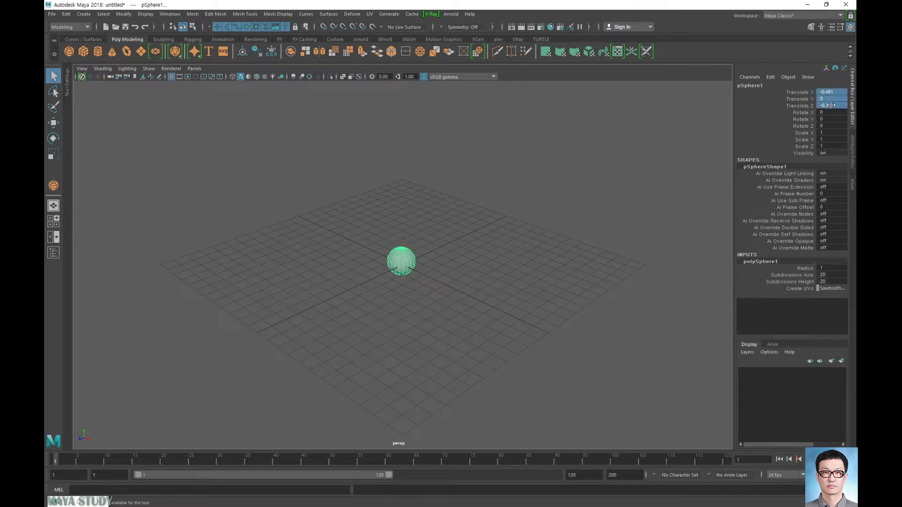
{"action": "type", "text": "0"}
{"action": "key", "text": "Return"}
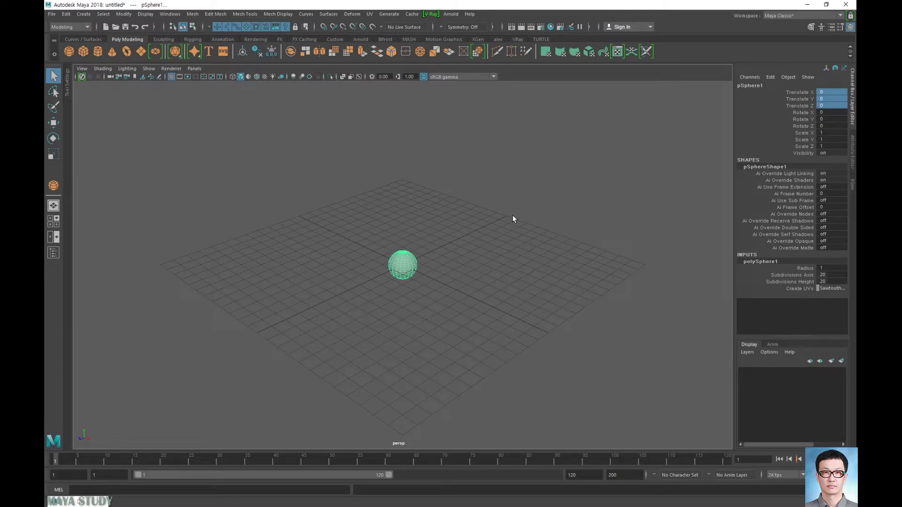
{"action": "key", "text": "w"}
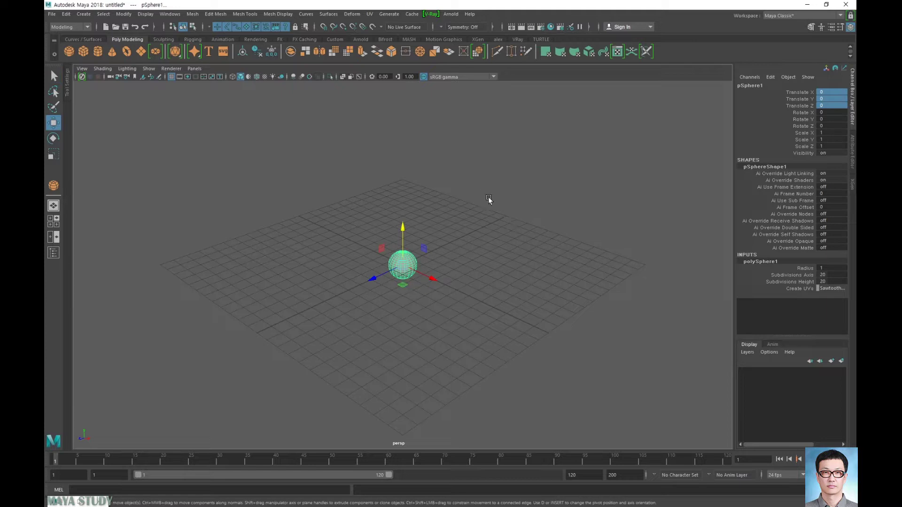
{"action": "left_click", "coordinate": [551, 328]}
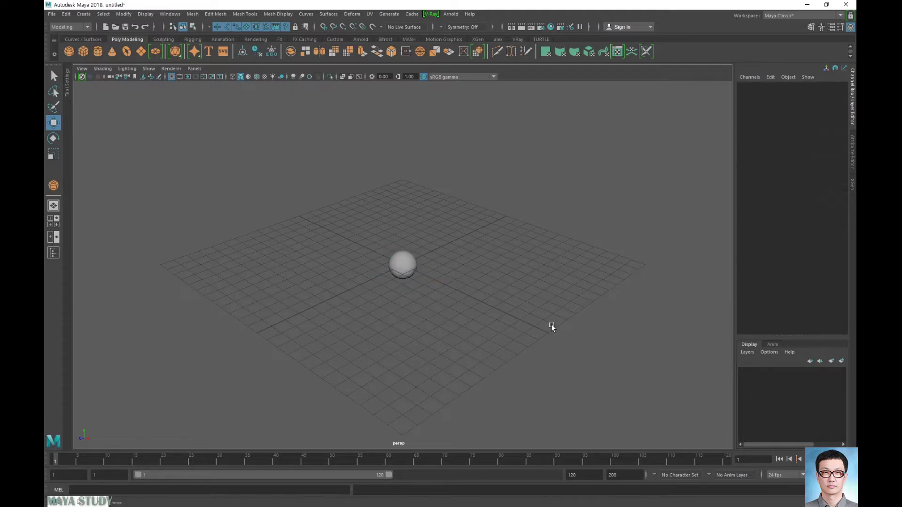
- Switch to the front view and set the sphere's Translate Y to 1
{"action": "key", "text": "space"}
{"action": "key", "text": "space"}
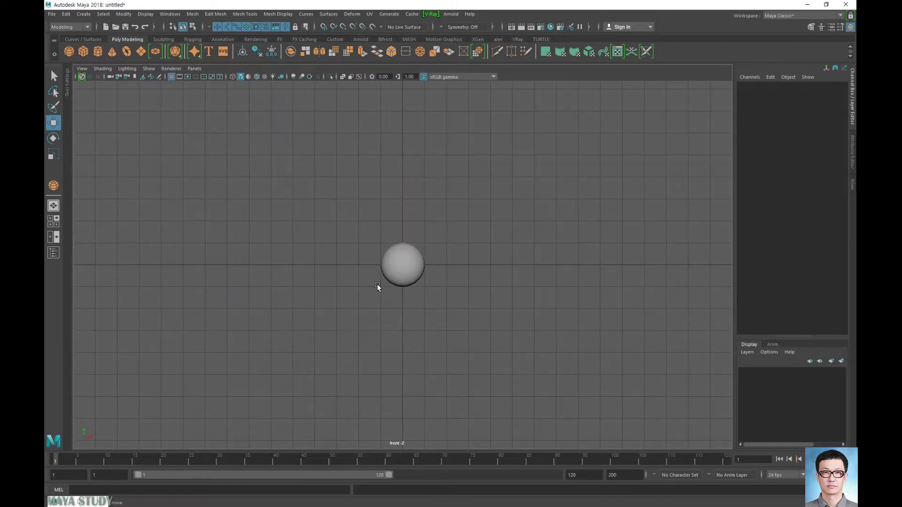
{"action": "left_click", "coordinate": [394, 270]}
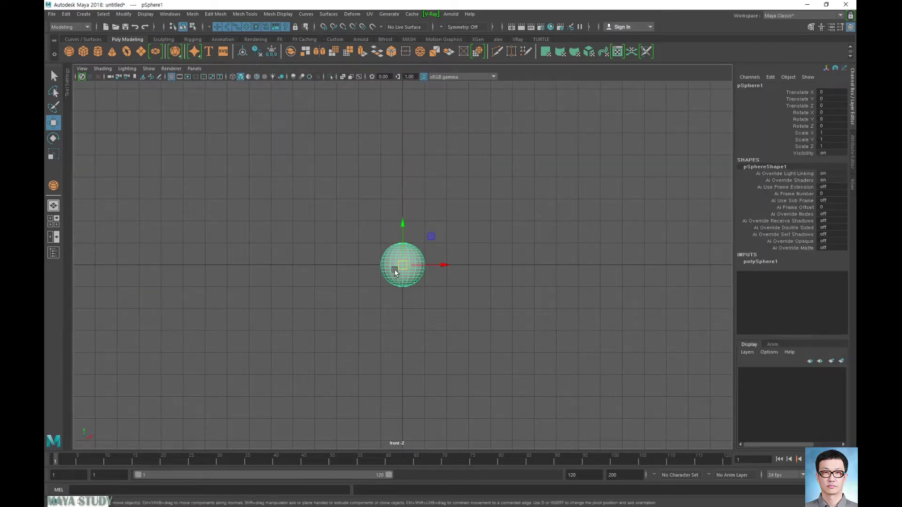
{"action": "left_click", "coordinate": [832, 99]}
{"action": "type", "text": "1"}
{"action": "key", "text": "Return"}
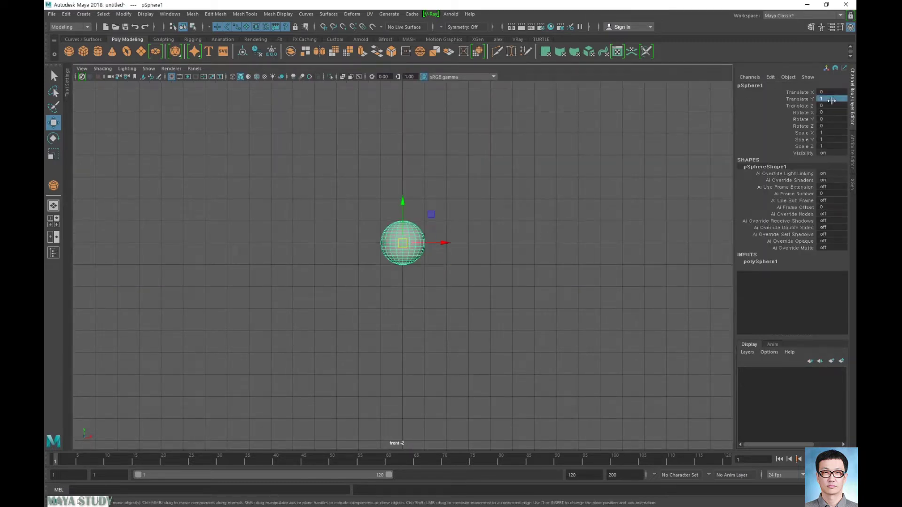
- Set a keyframe on all the sphere's transform channels at frame 1
{"action": "middle_click_drag", "start_coordinate": [606, 195], "coordinate": [411, 287], "text": "alt"}
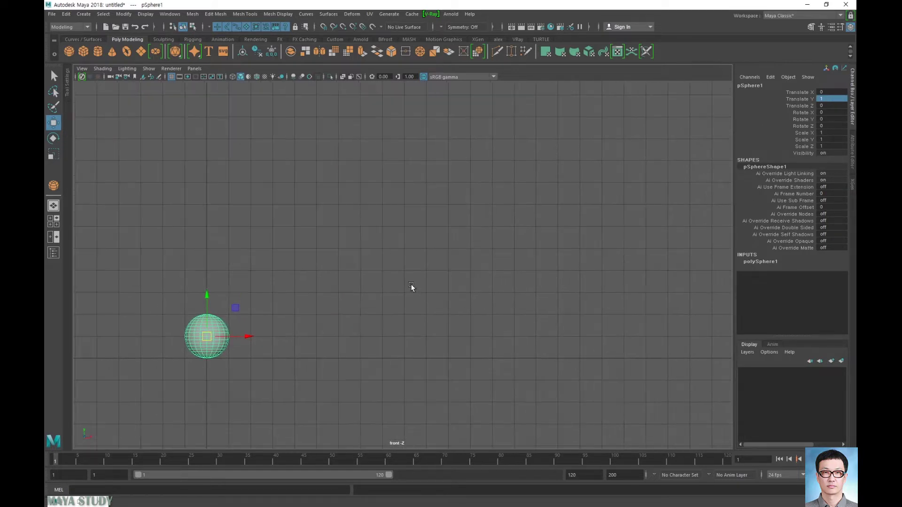
{"action": "middle_click_drag", "start_coordinate": [455, 238], "coordinate": [429, 258], "text": "alt"}
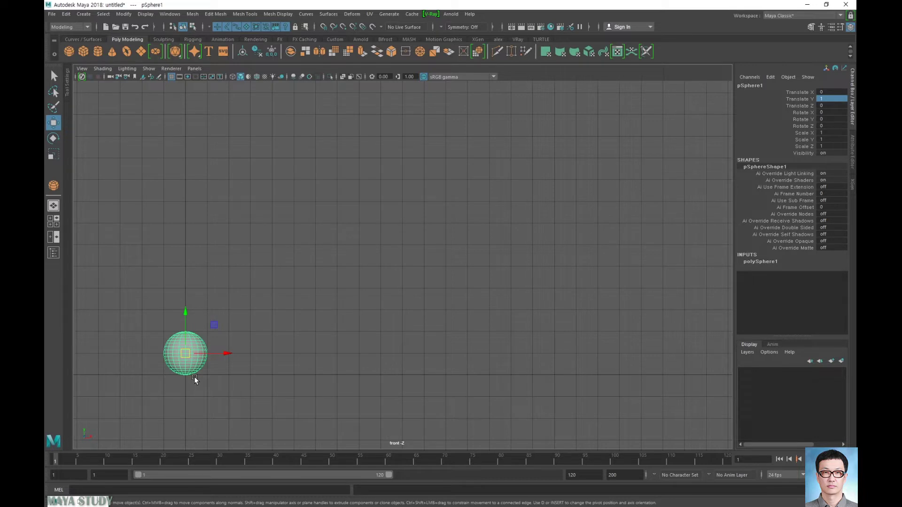
{"action": "key", "text": "s"}
- At frame 20, set the sphere's Translate X to 6 and set a keyframe
{"action": "left_click", "coordinate": [162, 467]}
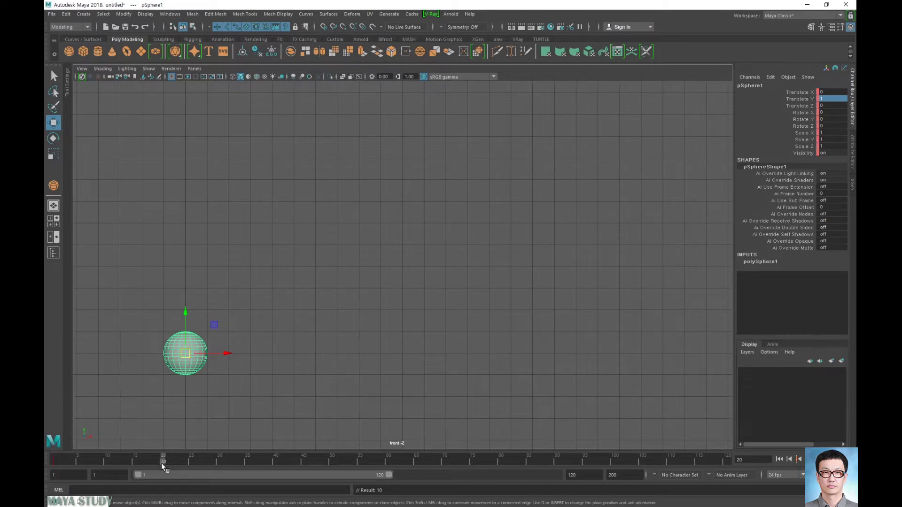
{"action": "left_click_drag", "start_coordinate": [225, 353], "coordinate": [368, 354]}
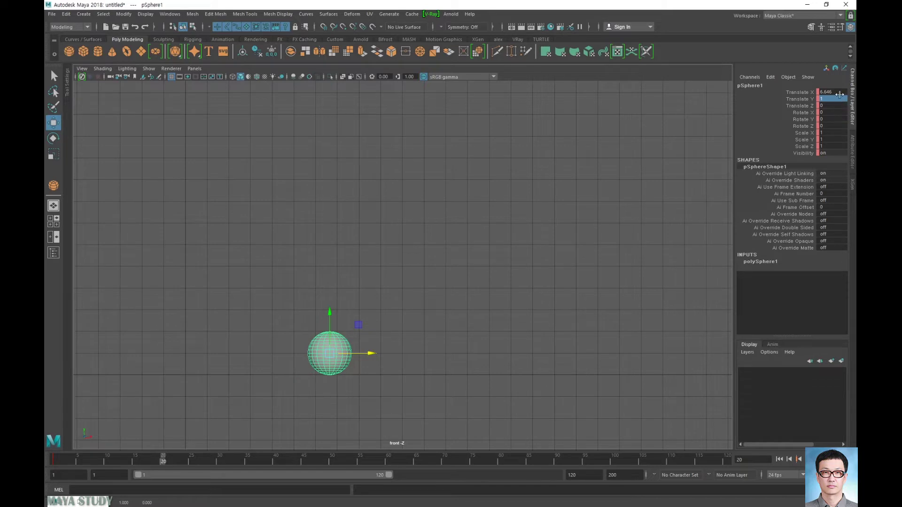
{"action": "left_click", "coordinate": [840, 93]}
{"action": "type", "text": "6"}
{"action": "key", "text": "Return"}
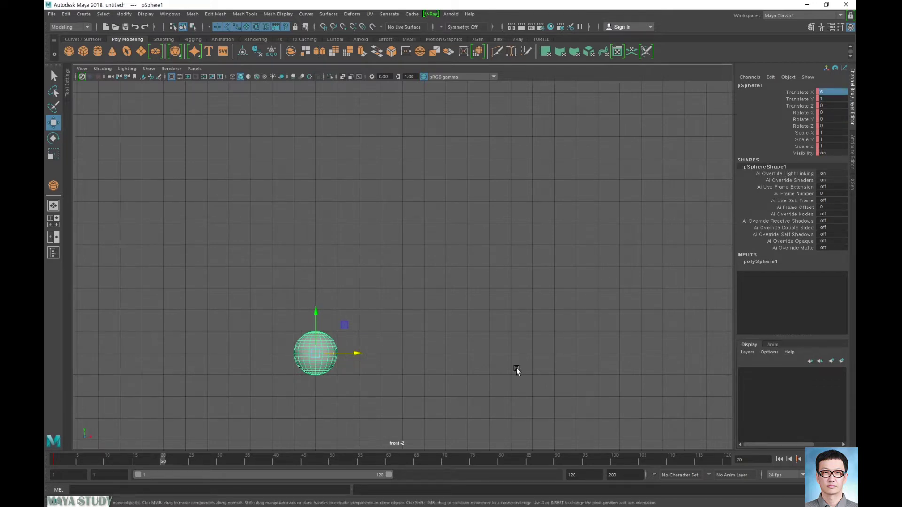
{"action": "key", "text": "s"}
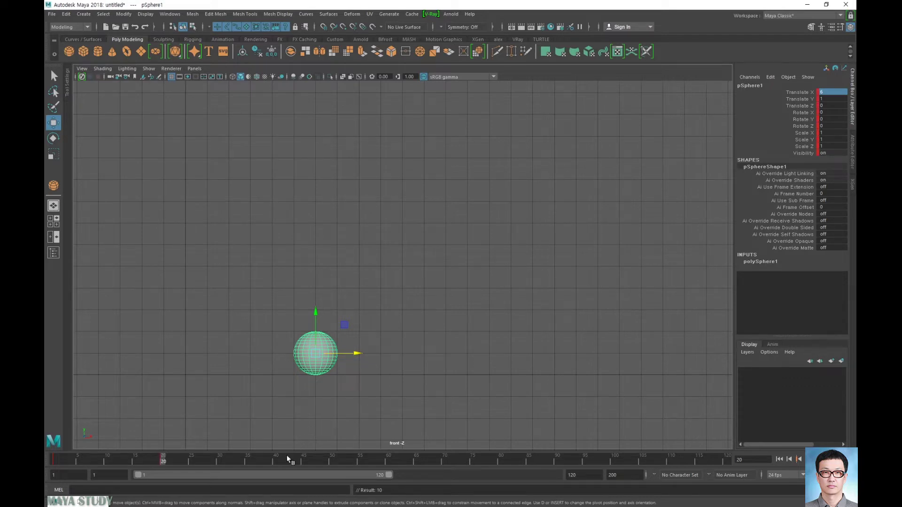
- At frame 40, set the sphere's Translate X to 12 and set a keyframe
{"action": "left_click", "coordinate": [275, 462]}
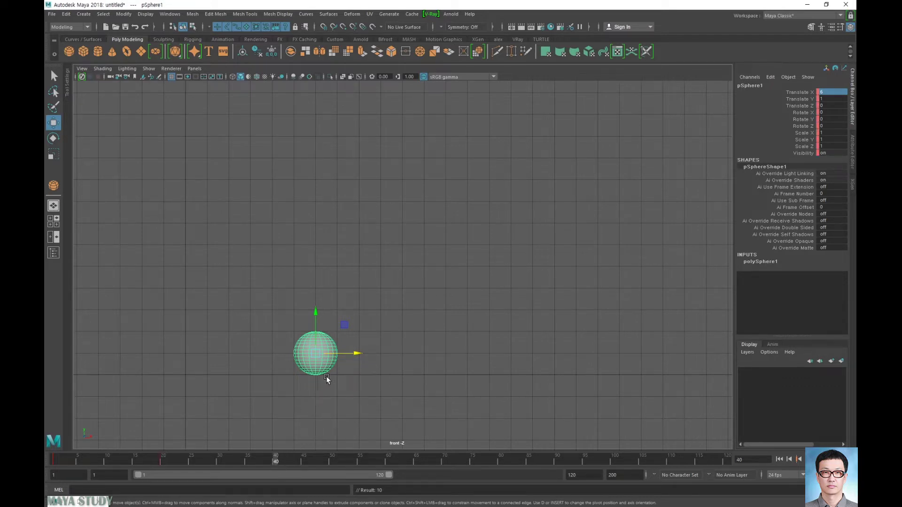
{"action": "left_click_drag", "start_coordinate": [357, 355], "coordinate": [477, 356]}
{"action": "left_click", "coordinate": [835, 93]}
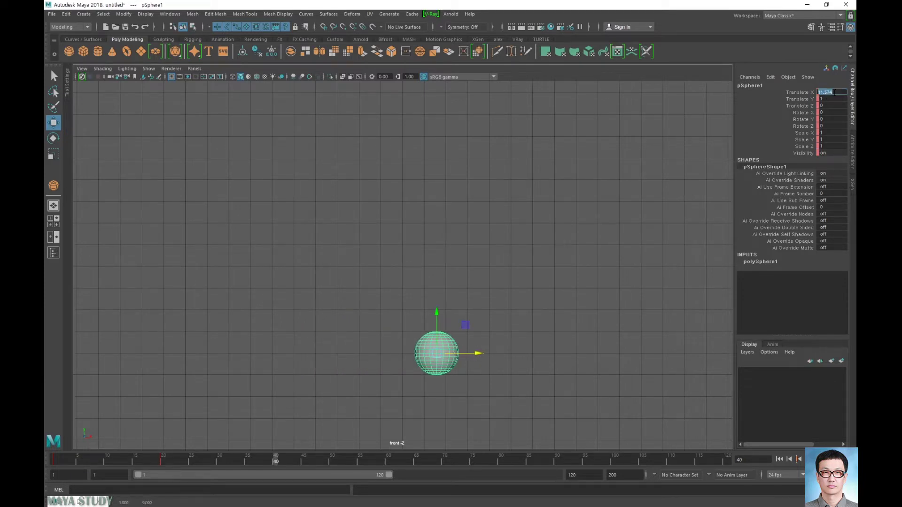
{"action": "type", "text": "12"}
{"action": "key", "text": "Return"}
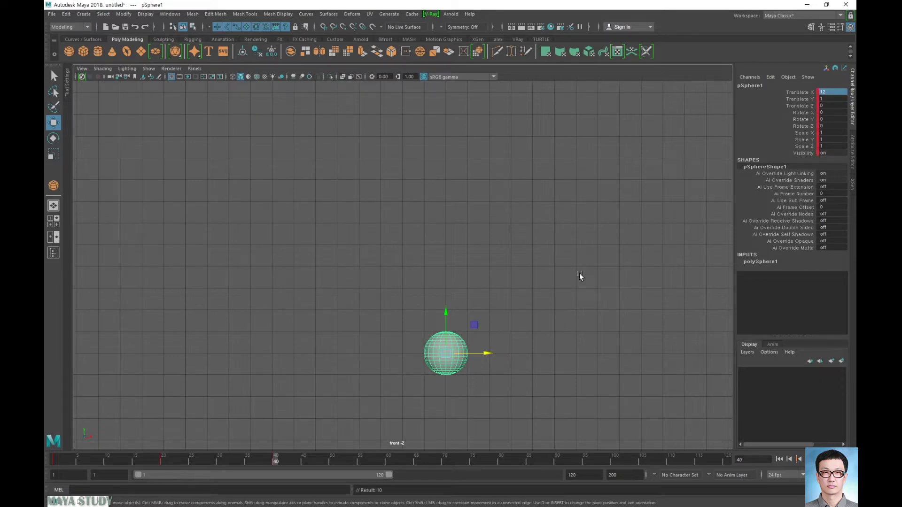
- At frame 60, set the sphere's Translate X to 18 and set a keyframe
{"action": "left_click", "coordinate": [389, 464]}
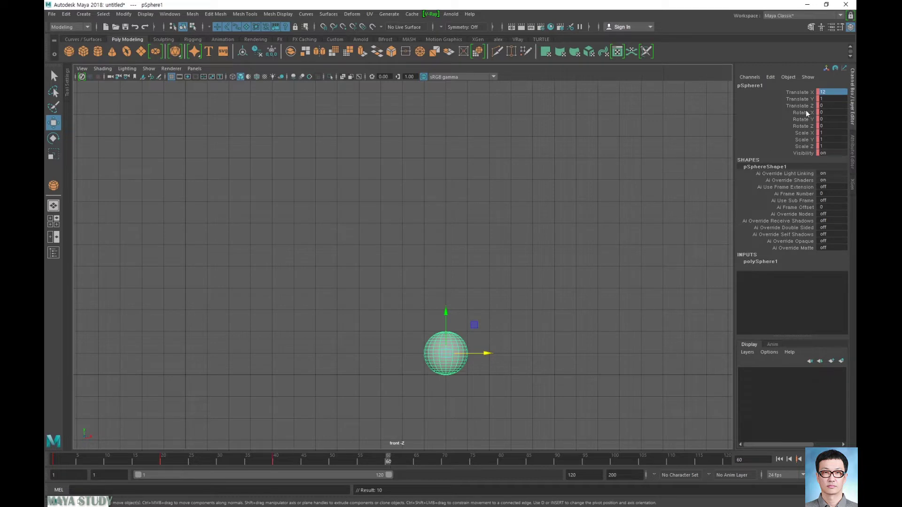
{"action": "left_click", "coordinate": [837, 93]}
{"action": "type", "text": "18"}
{"action": "key", "text": "Return"}
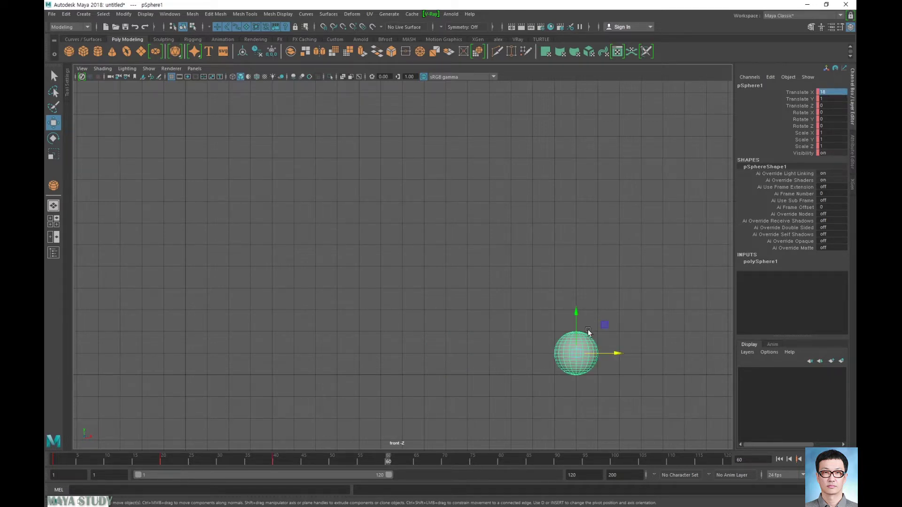
{"action": "key", "text": "s"}
- At frame 10, set the sphere's Translate Y to 6 and set a keyframe
{"action": "mouse_move", "coordinate": [60, 463]}
{"action": "left_mouse_down"}
{"action": "mouse_move", "coordinate": [388, 459]}
{"action": "mouse_move", "coordinate": [240, 470]}
{"action": "mouse_move", "coordinate": [96, 463]}
{"action": "mouse_move", "coordinate": [388, 465]}
{"action": "mouse_move", "coordinate": [46, 463]}
{"action": "left_mouse_up"}
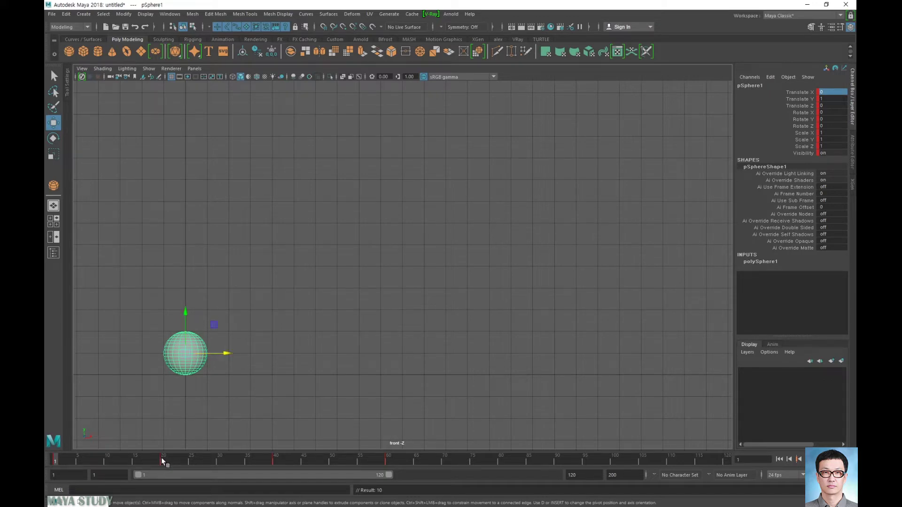
{"action": "left_click", "coordinate": [162, 461]}
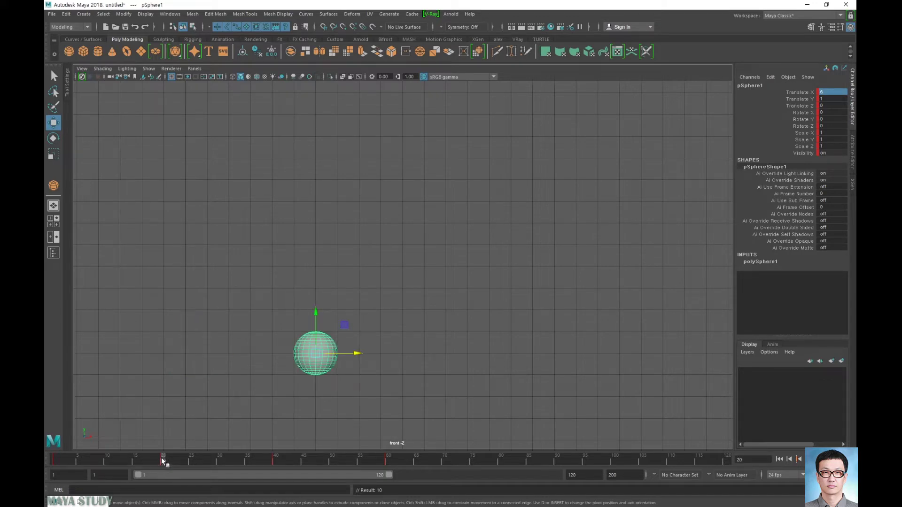
{"action": "left_click", "coordinate": [107, 464]}
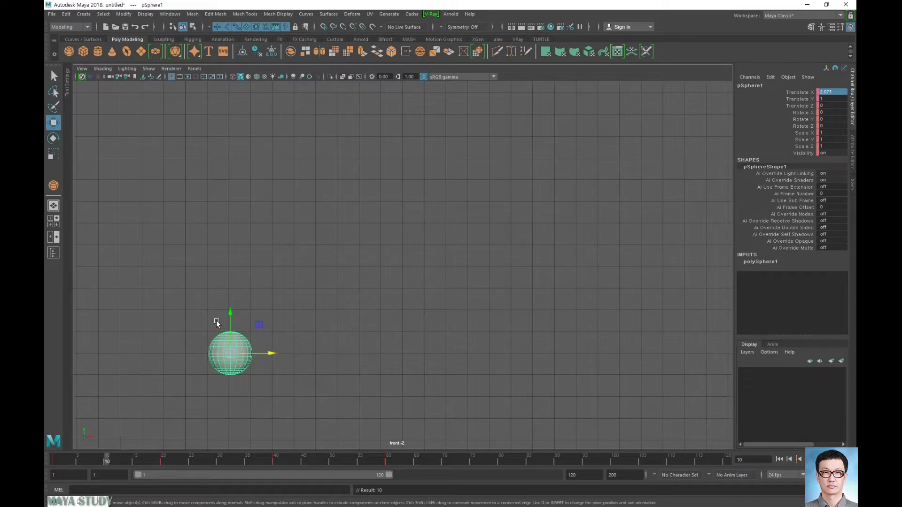
{"action": "left_click_drag", "start_coordinate": [229, 314], "coordinate": [270, 190]}
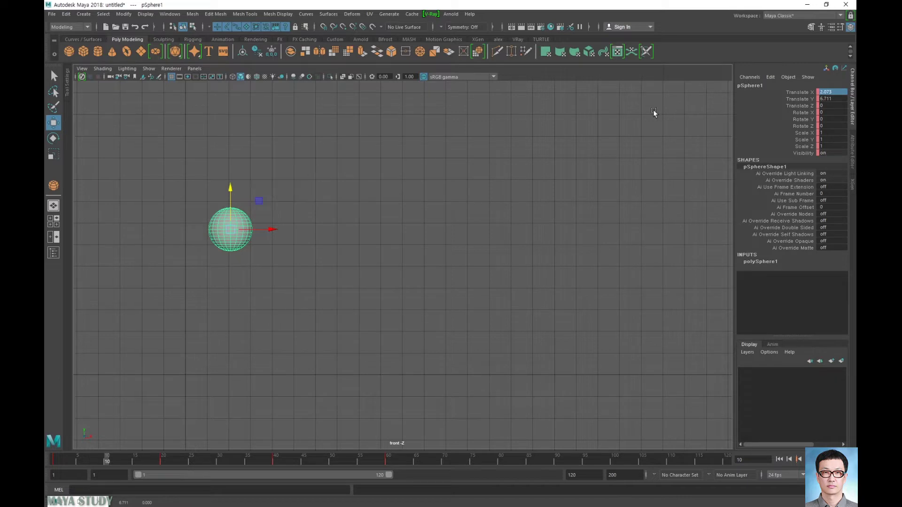
{"action": "double_click", "coordinate": [831, 99]}
{"action": "type", "text": "6"}
{"action": "key", "text": "Return"}
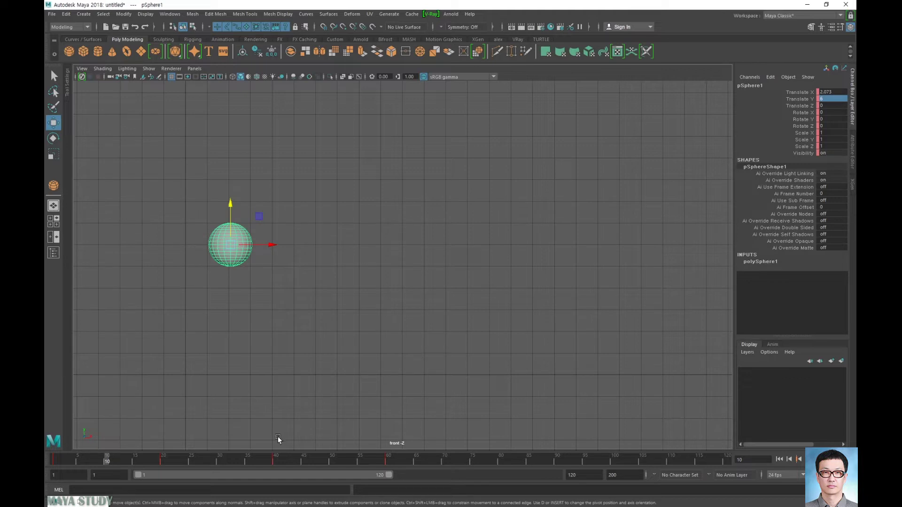
{"action": "key", "text": "s"}
- Play through the first bounce to frame 10, set the sphere's Translate Y to 8 there and key it
{"action": "left_click", "coordinate": [55, 462]}
{"action": "left_click_drag", "start_coordinate": [55, 465], "coordinate": [108, 463]}
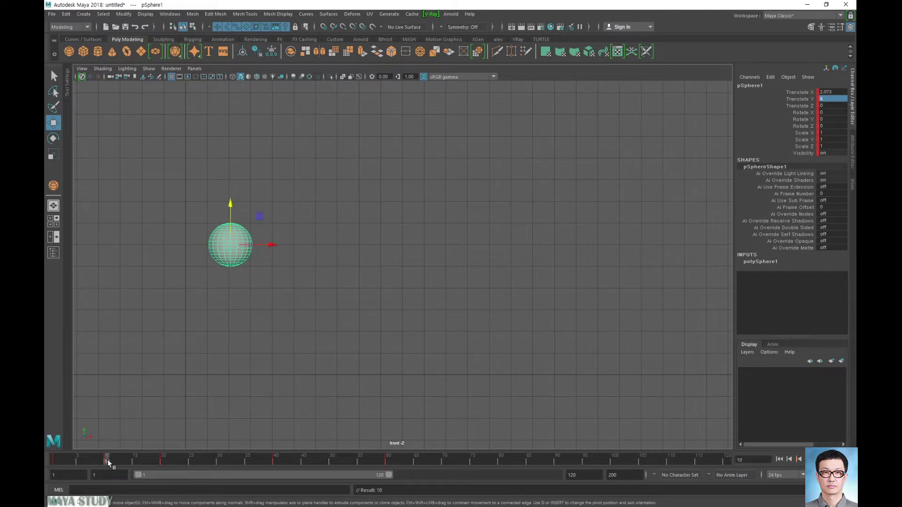
{"action": "double_click", "coordinate": [830, 99]}
{"action": "type", "text": "8"}
{"action": "key", "text": "Return"}
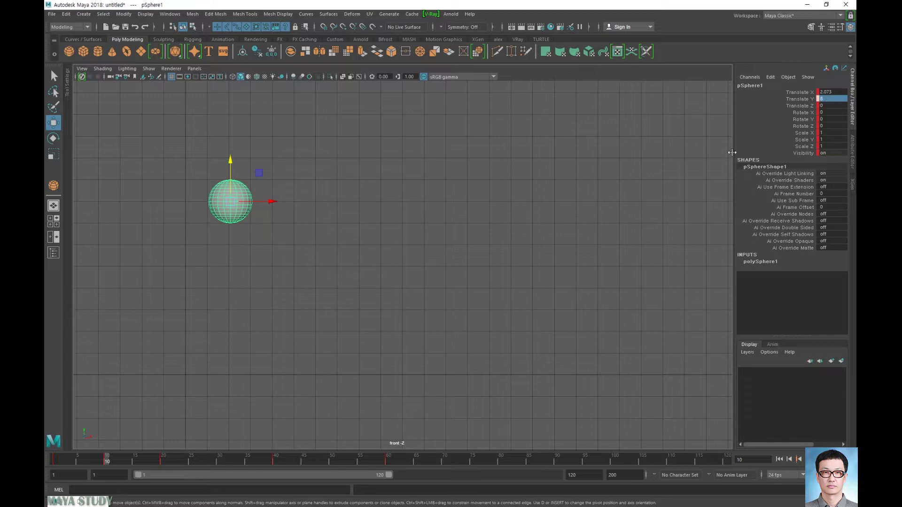
{"action": "key", "text": "s"}
- At frame 30, set the sphere's Translate Y to 8 and set a keyframe
{"action": "left_click_drag", "start_coordinate": [164, 459], "coordinate": [219, 460]}
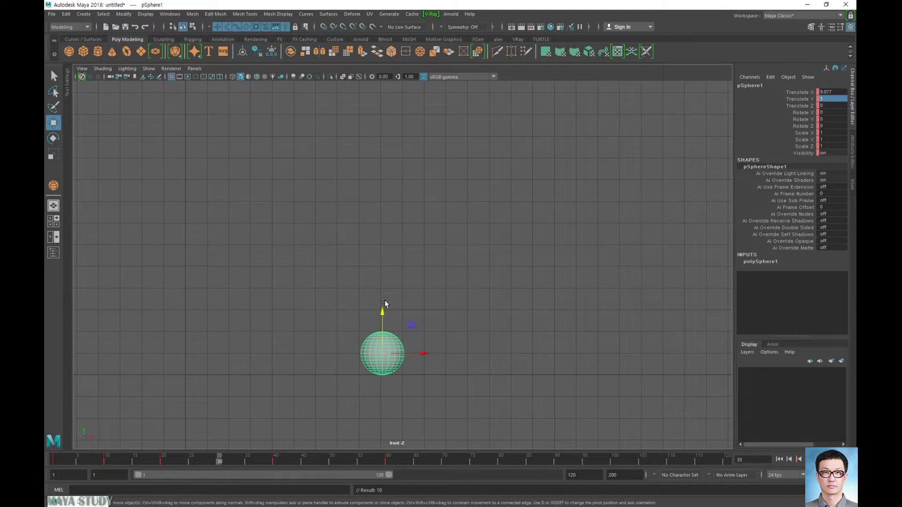
{"action": "left_click_drag", "start_coordinate": [382, 312], "coordinate": [447, 155]}
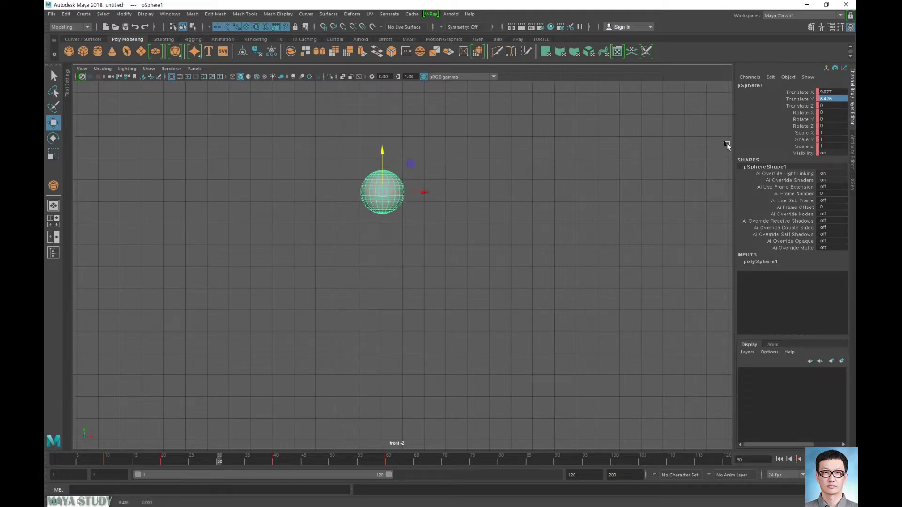
{"action": "double_click", "coordinate": [837, 97]}
{"action": "type", "text": "8"}
{"action": "key", "text": "Return"}
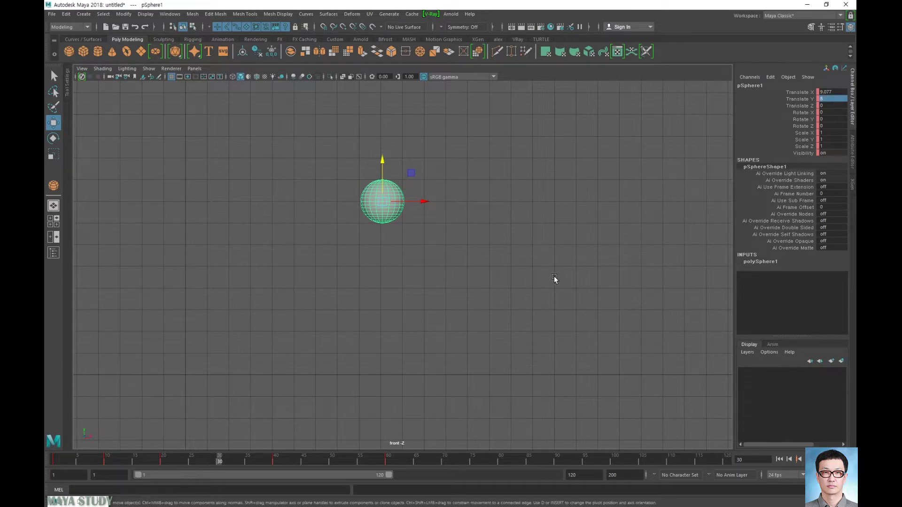
{"action": "key", "text": "s"}
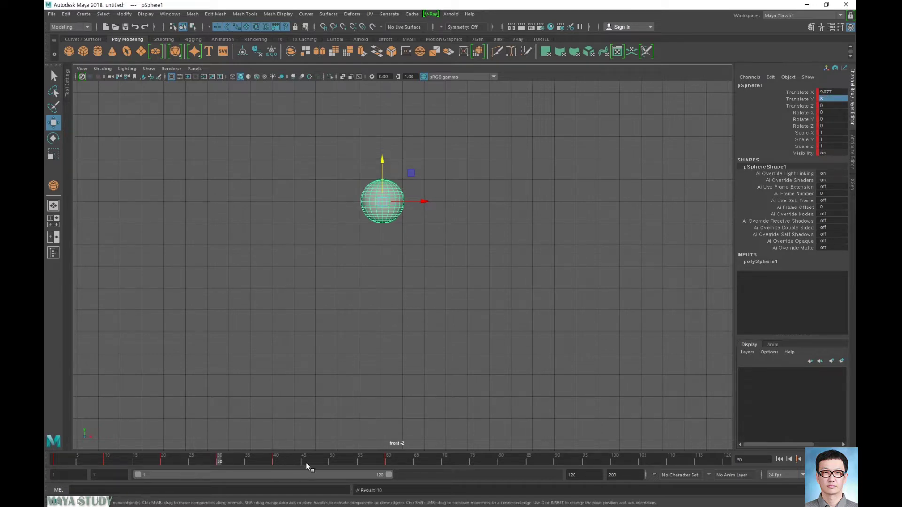
- At frame 50, set the sphere's Translate Y to 8 and set a keyframe
{"action": "left_click", "coordinate": [332, 463]}
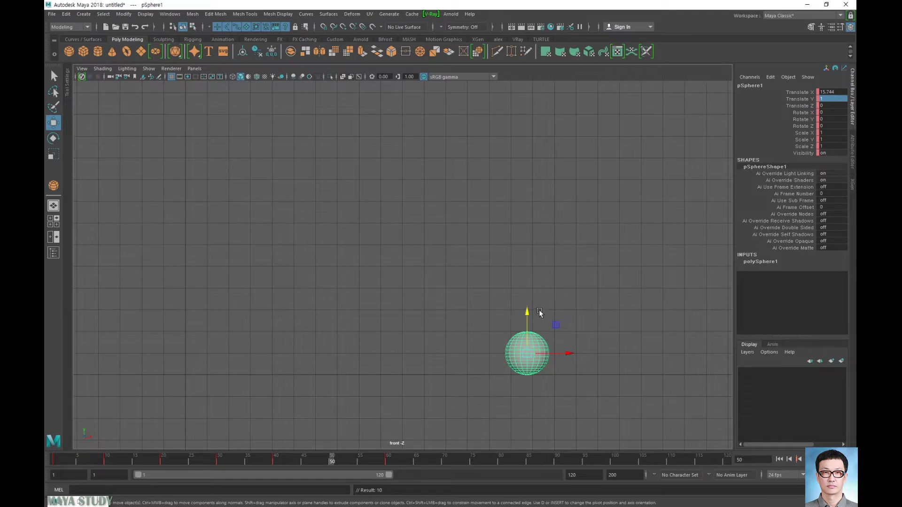
{"action": "left_click_drag", "start_coordinate": [528, 312], "coordinate": [564, 141]}
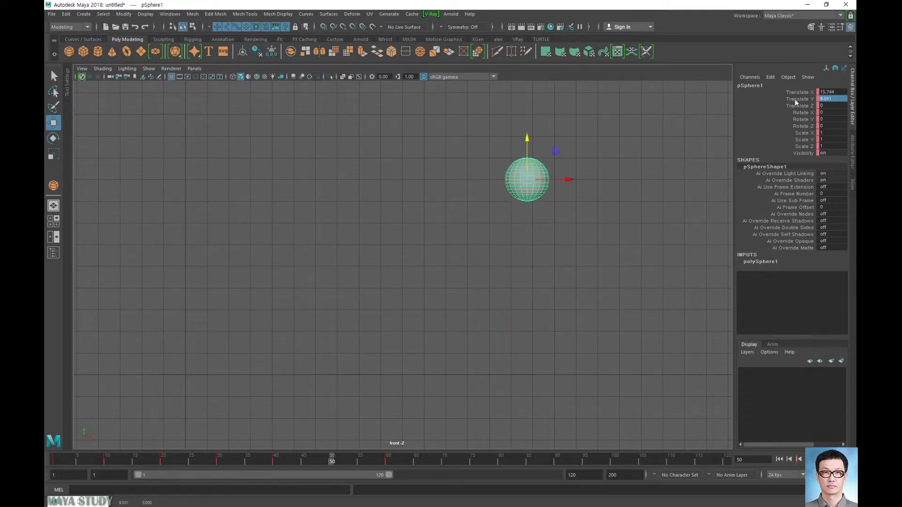
{"action": "double_click", "coordinate": [841, 99]}
{"action": "type", "text": "8"}
{"action": "key", "text": "Return"}
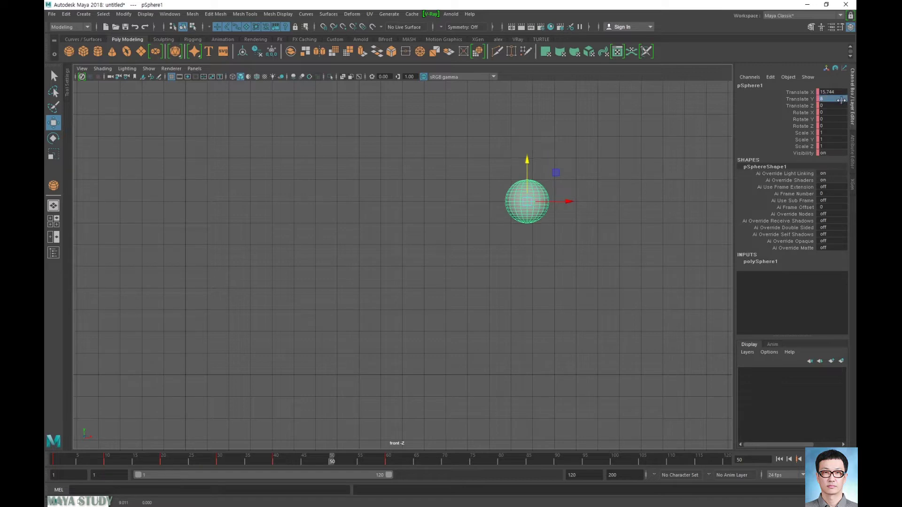
{"action": "key", "text": "s"}
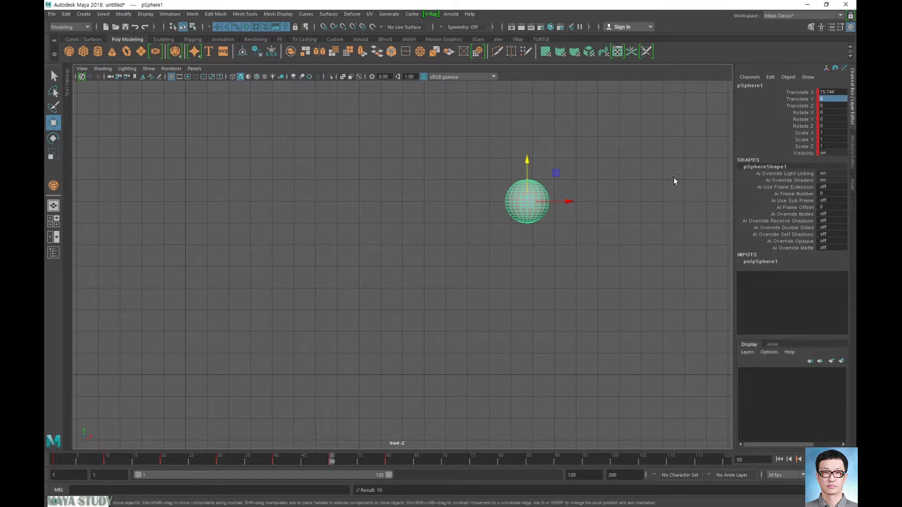
- Reselect the sphere and open its animation curves in the Graph Editor
{"action": "left_click", "coordinate": [573, 286]}
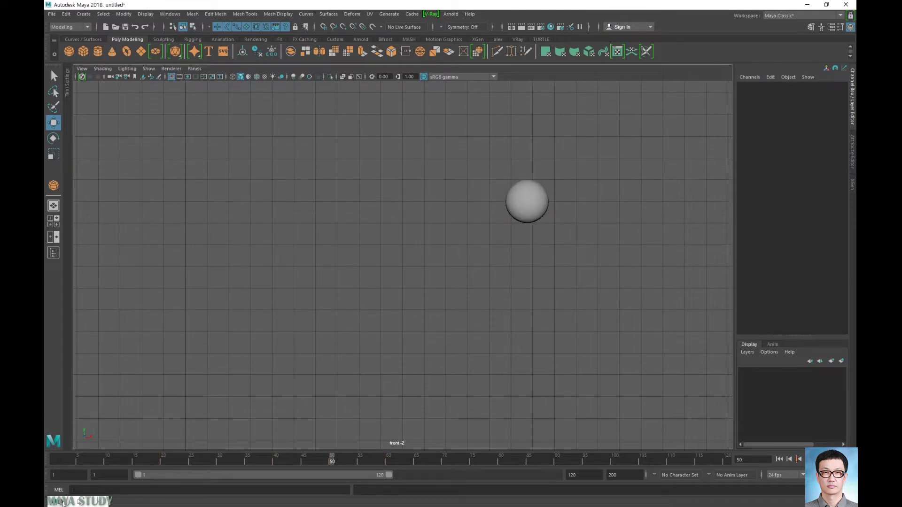
{"action": "left_click", "coordinate": [519, 201]}
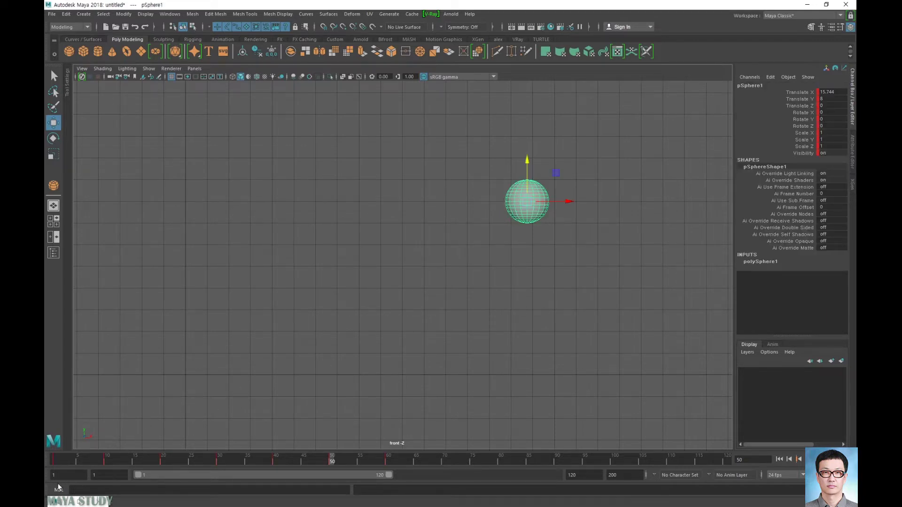
{"action": "left_click", "coordinate": [61, 505]}
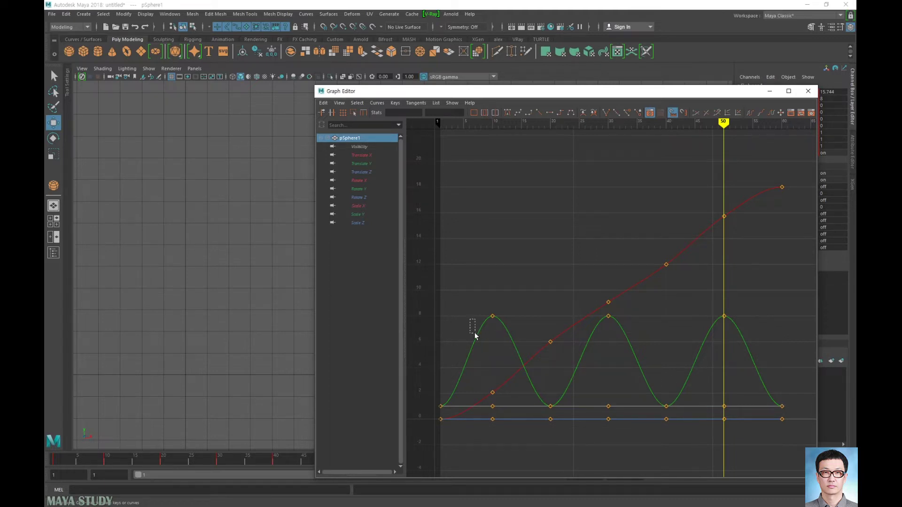
- Select the whole Translate Y curve, and try selecting single Translate X keys at frames 20 and 30
{"action": "left_click_drag", "start_coordinate": [475, 335], "coordinate": [478, 344]}
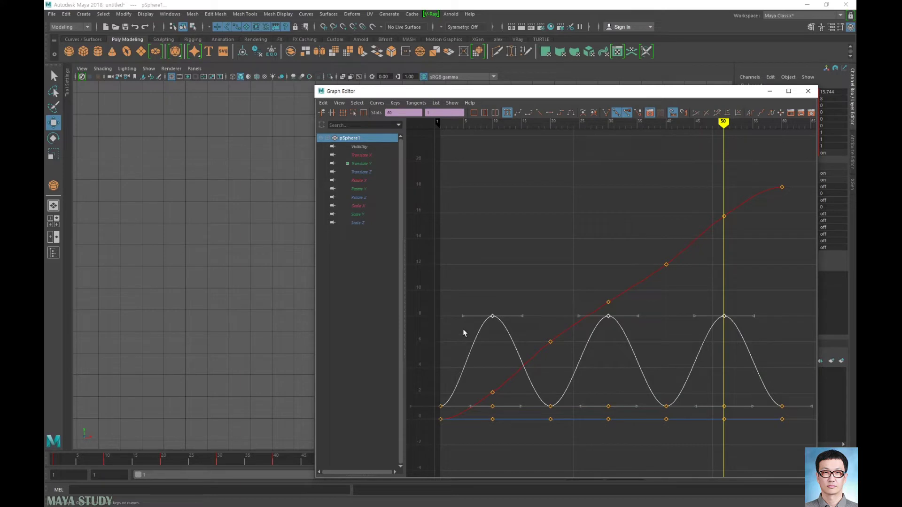
{"action": "left_click_drag", "start_coordinate": [470, 286], "coordinate": [561, 357]}
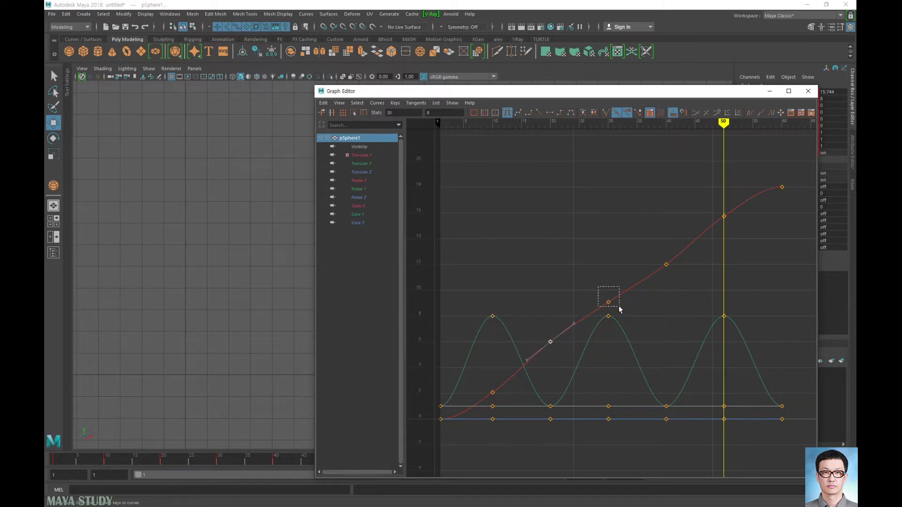
{"action": "left_click_drag", "start_coordinate": [619, 306], "coordinate": [619, 305]}
- Try shifting the selected part of the Translate X curve down in value, and undo the edit
{"action": "left_click_drag", "start_coordinate": [620, 308], "coordinate": [600, 324]}
{"action": "left_click_drag", "start_coordinate": [580, 316], "coordinate": [568, 337]}
{"action": "key", "text": "ctrl+z"}
- Select the Translate Y curve, followed by the frame-20 key of Translate X and that key's outgoing tangent handle
{"action": "left_click_drag", "start_coordinate": [515, 341], "coordinate": [522, 339]}
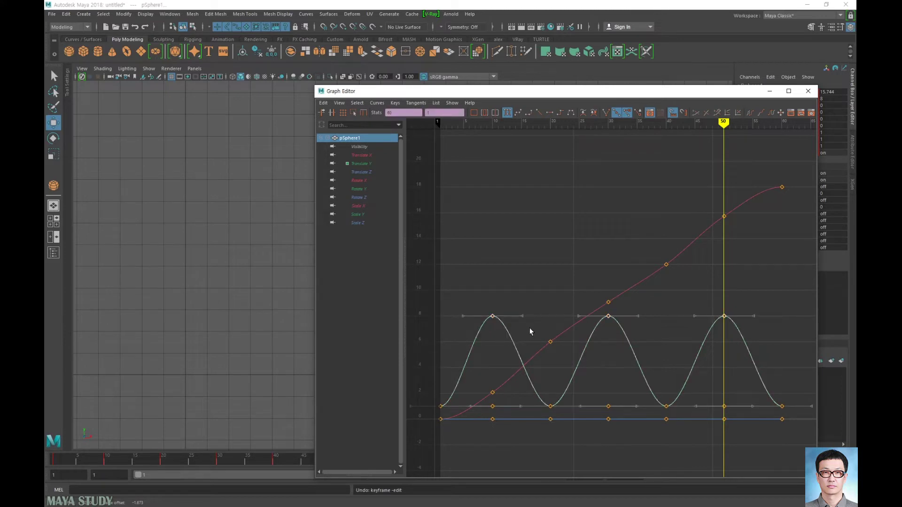
{"action": "left_click", "coordinate": [550, 342]}
{"action": "left_click_drag", "start_coordinate": [563, 313], "coordinate": [590, 335]}
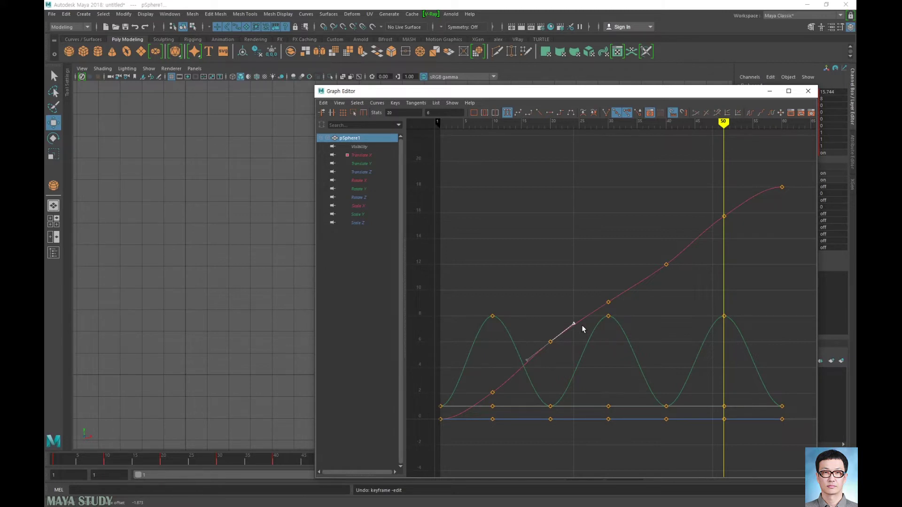
{"action": "left_click", "coordinate": [323, 103]}
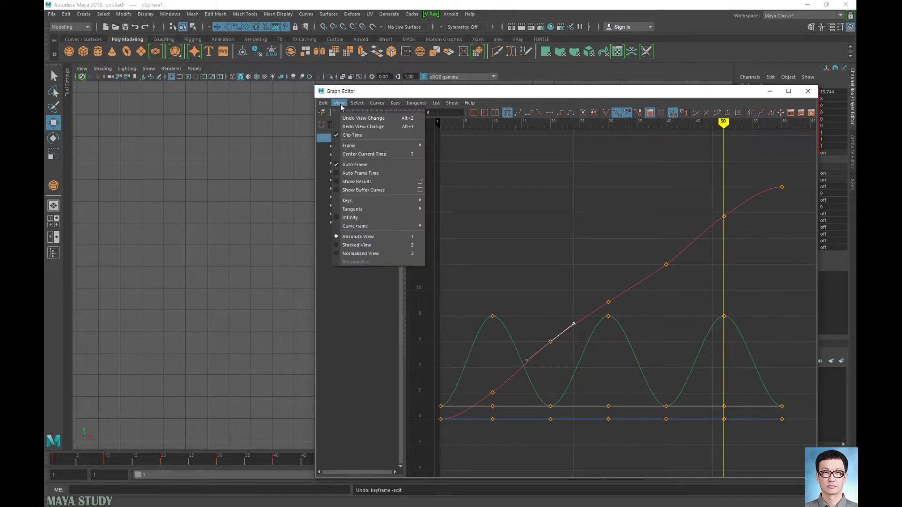
{"action": "mouse_move", "coordinate": [369, 105]}
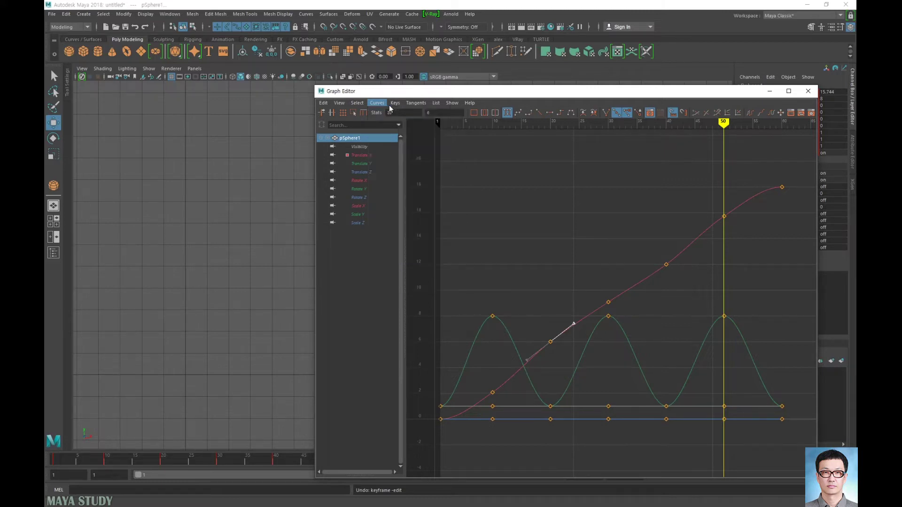
{"action": "mouse_move", "coordinate": [436, 106]}
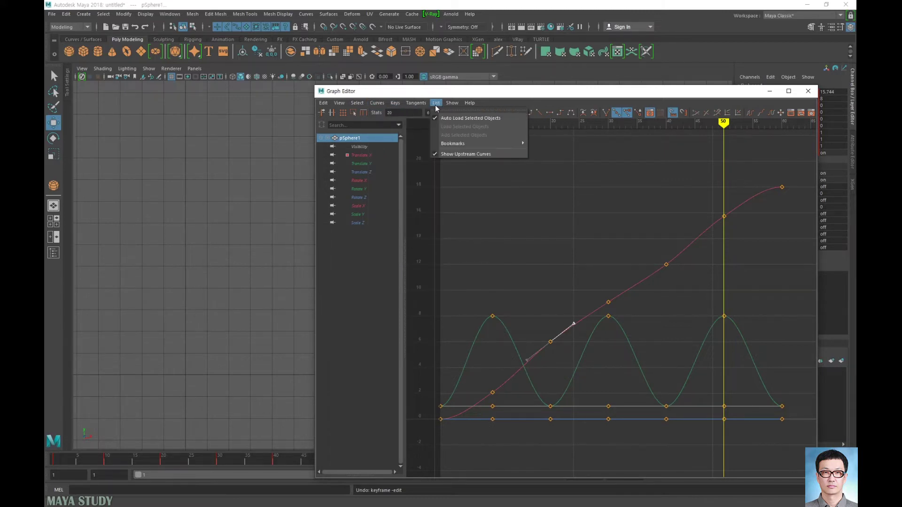
{"action": "left_click", "coordinate": [464, 95]}
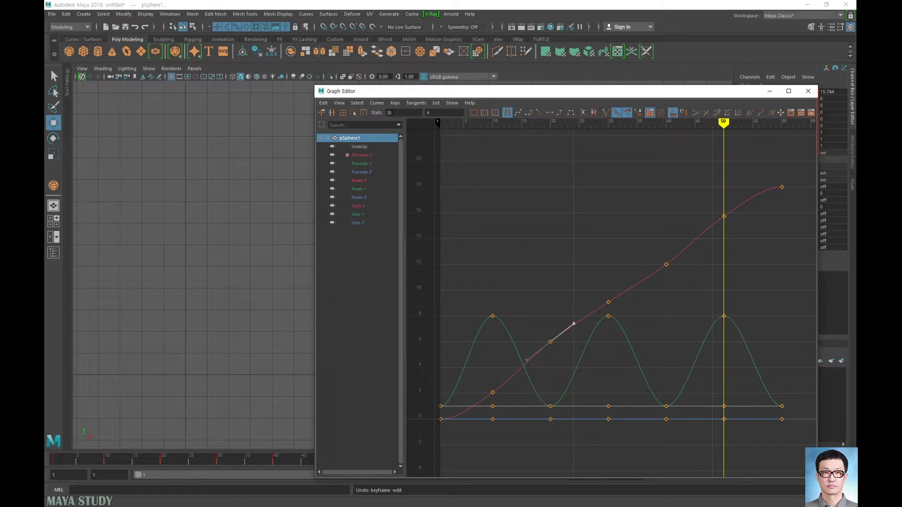
- View the Rotate X, Translate Z, Translate X and Translate Y curves individually, and redisplay all of the sphere's curves
{"action": "left_click", "coordinate": [363, 181]}
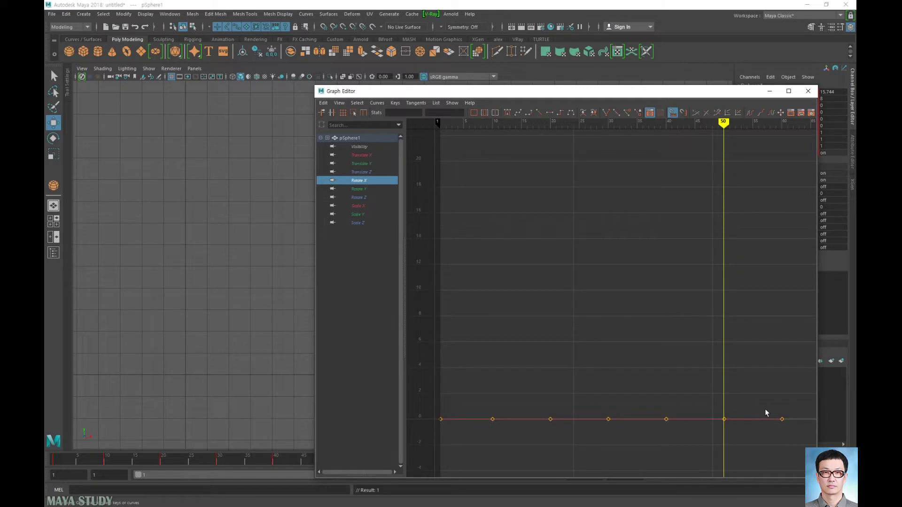
{"action": "left_click", "coordinate": [365, 172]}
{"action": "left_click", "coordinate": [365, 166]}
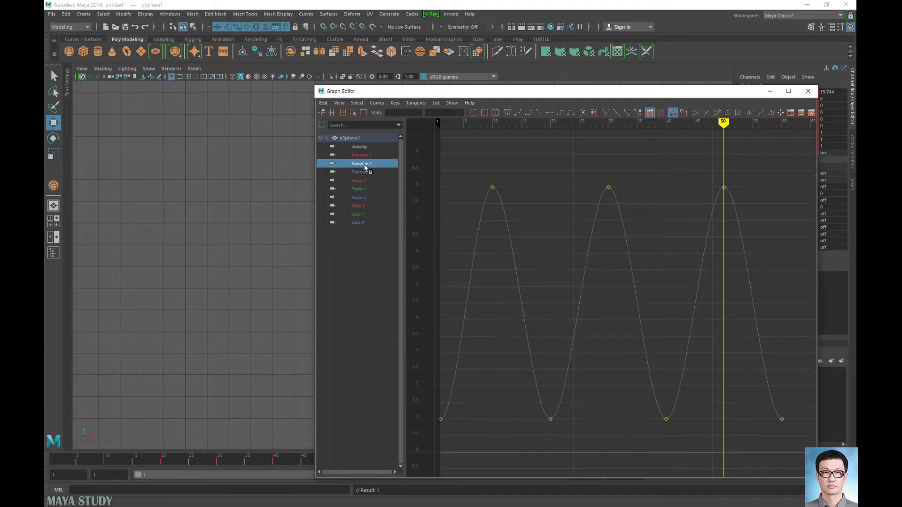
{"action": "left_click", "coordinate": [366, 155]}
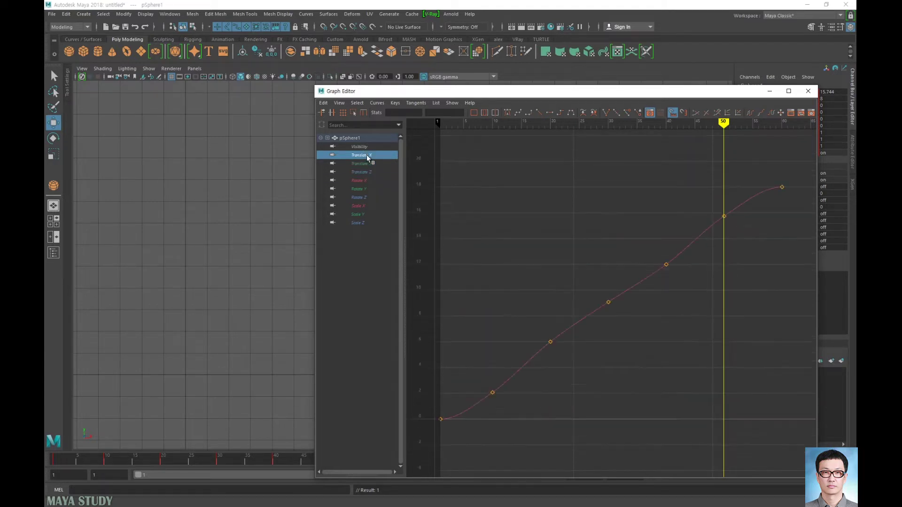
{"action": "left_click", "coordinate": [365, 165]}
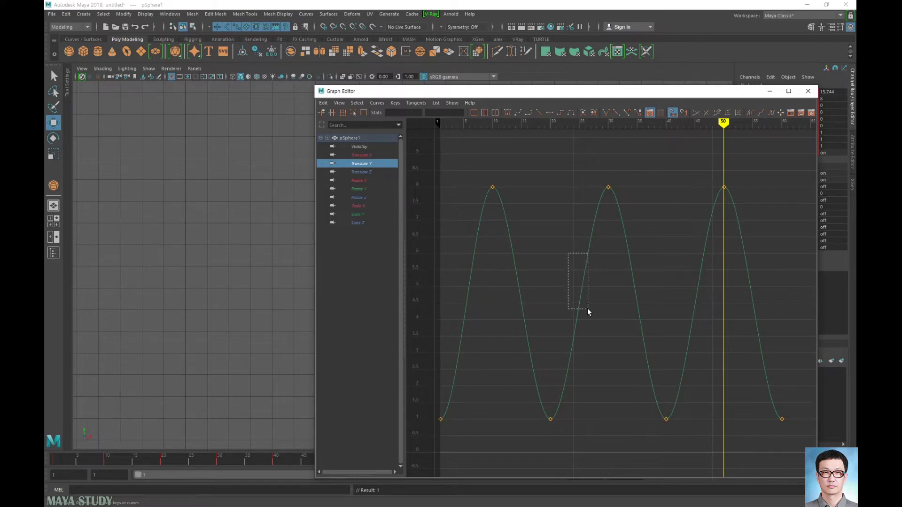
{"action": "left_click_drag", "start_coordinate": [587, 308], "coordinate": [590, 317]}
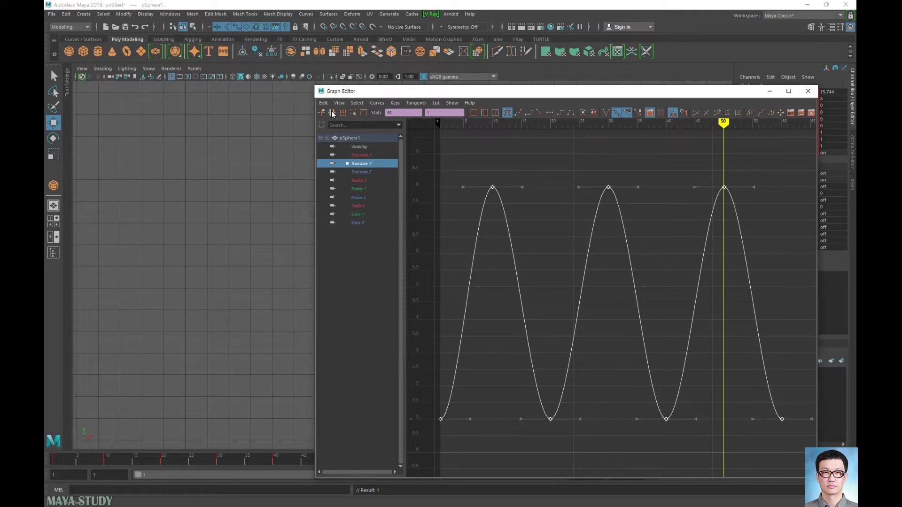
{"action": "left_click", "coordinate": [348, 136]}
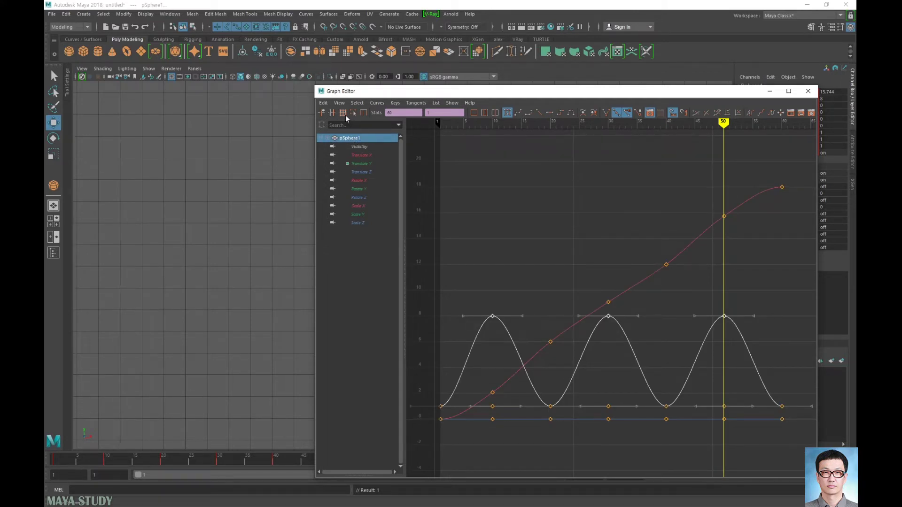
- Select only the whole Translate X curve and activate the Lattice Deform Keys tool on it
{"action": "left_click", "coordinate": [464, 212]}
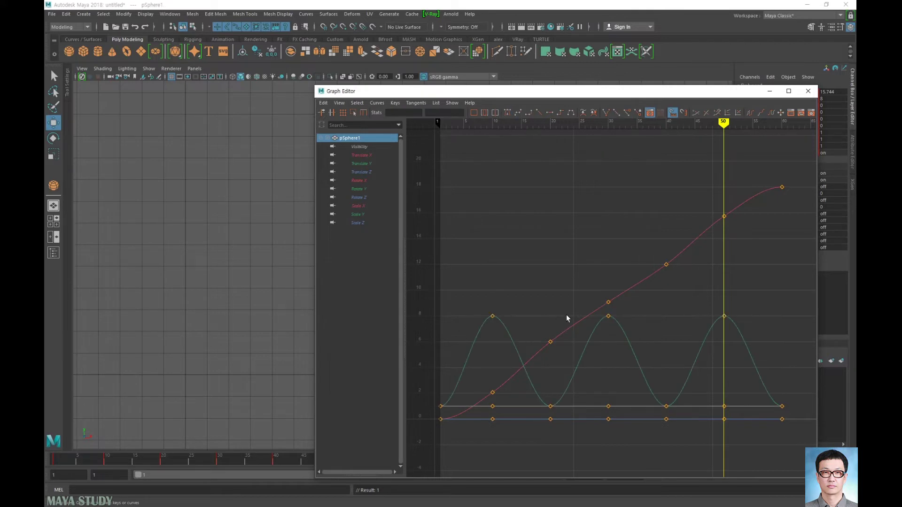
{"action": "left_click", "coordinate": [568, 330]}
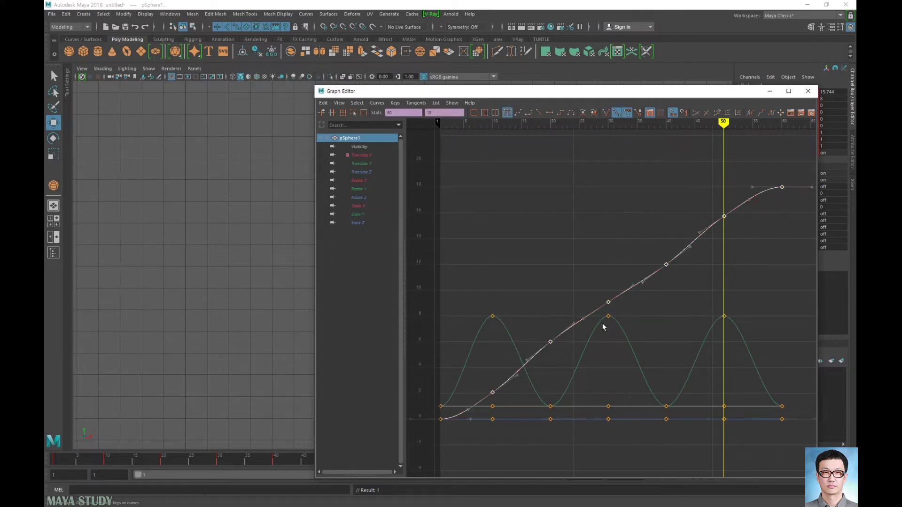
{"action": "left_click", "coordinate": [343, 113]}
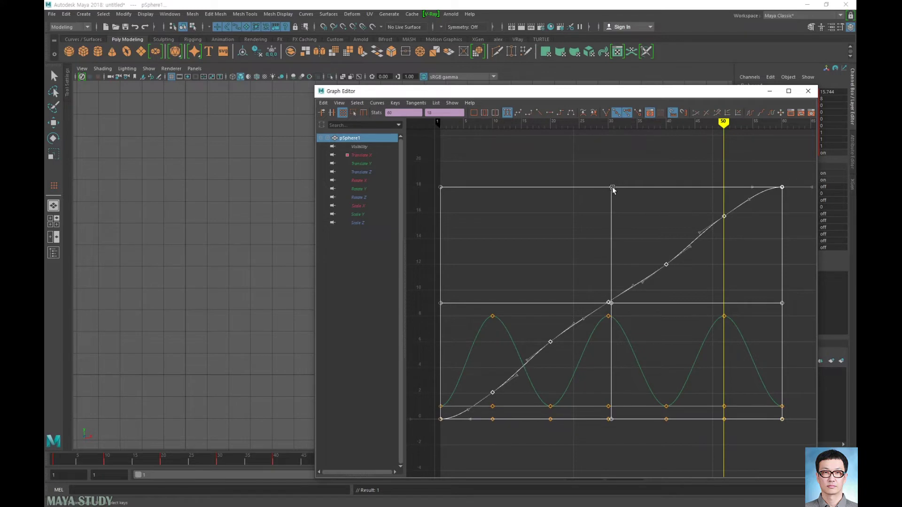
- Try reshaping the Translate X curve by moving the lattice's upper-middle, center, middle-right, upper-left and middle-left points
{"action": "left_click_drag", "start_coordinate": [612, 187], "coordinate": [622, 243]}
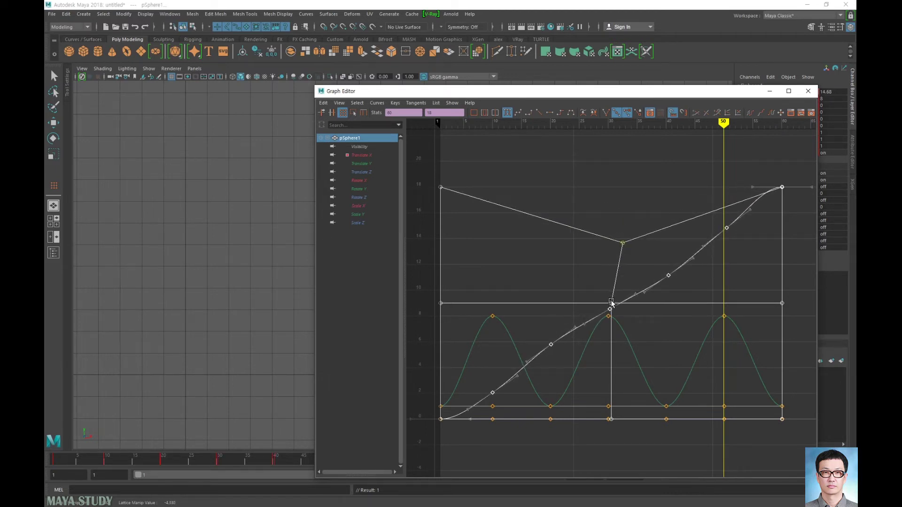
{"action": "left_click_drag", "start_coordinate": [611, 303], "coordinate": [646, 373]}
{"action": "left_click_drag", "start_coordinate": [782, 304], "coordinate": [690, 230]}
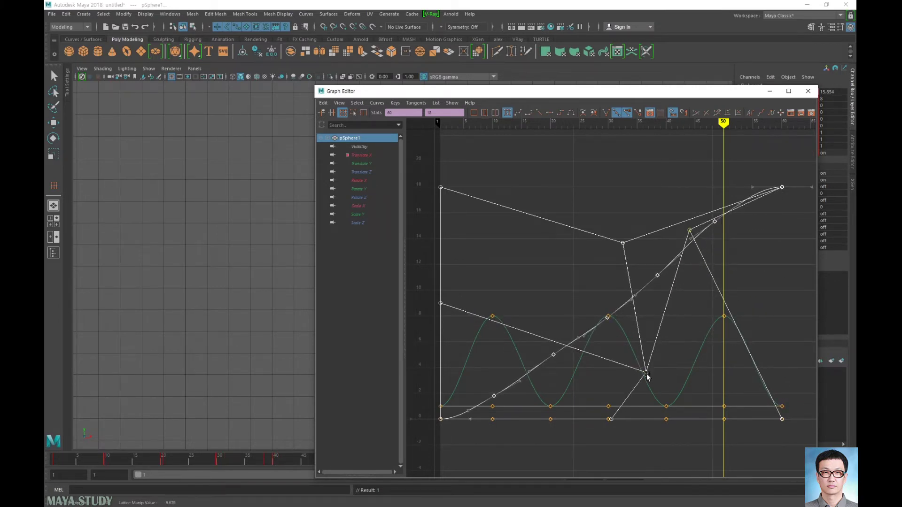
{"action": "left_click_drag", "start_coordinate": [646, 373], "coordinate": [588, 275]}
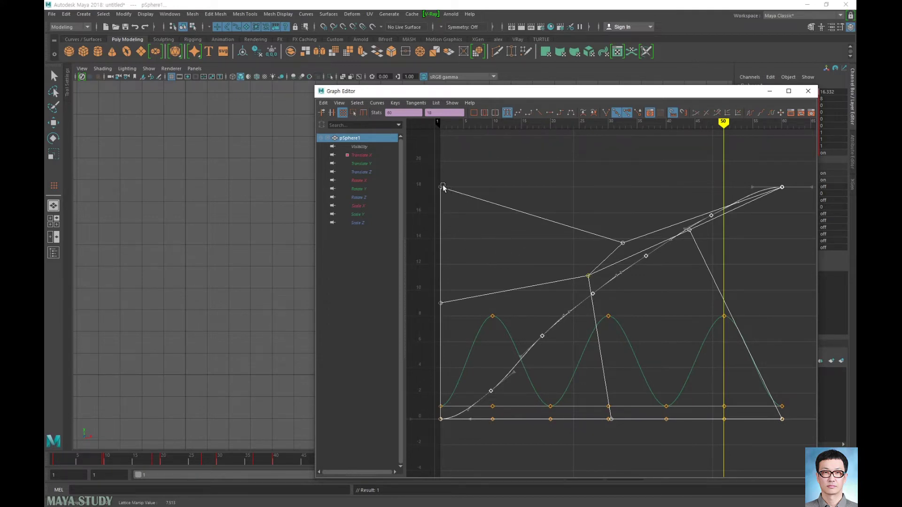
{"action": "left_click_drag", "start_coordinate": [440, 186], "coordinate": [464, 229]}
{"action": "left_click_drag", "start_coordinate": [440, 306], "coordinate": [511, 352]}
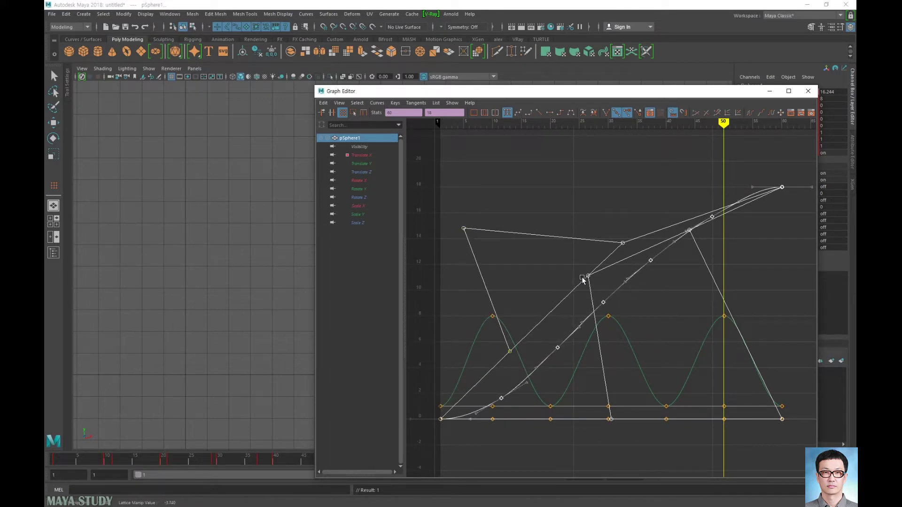
{"action": "left_click_drag", "start_coordinate": [587, 276], "coordinate": [625, 278]}
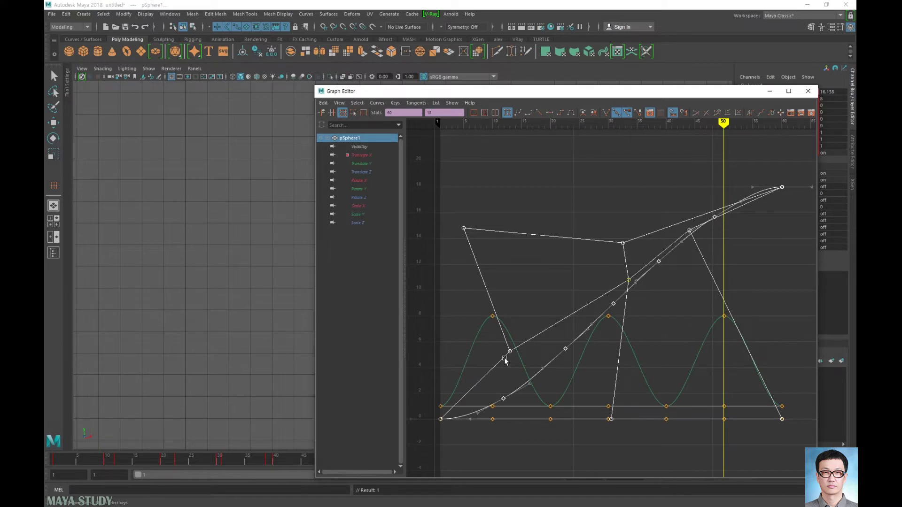
- Undo all lattice deformations of the Translate X curve
{"action": "key", "text": "ctrl+z"}
{"action": "key", "text": "ctrl+z"}
{"action": "key", "text": "ctrl+z"}
{"action": "key", "text": "ctrl+z"}
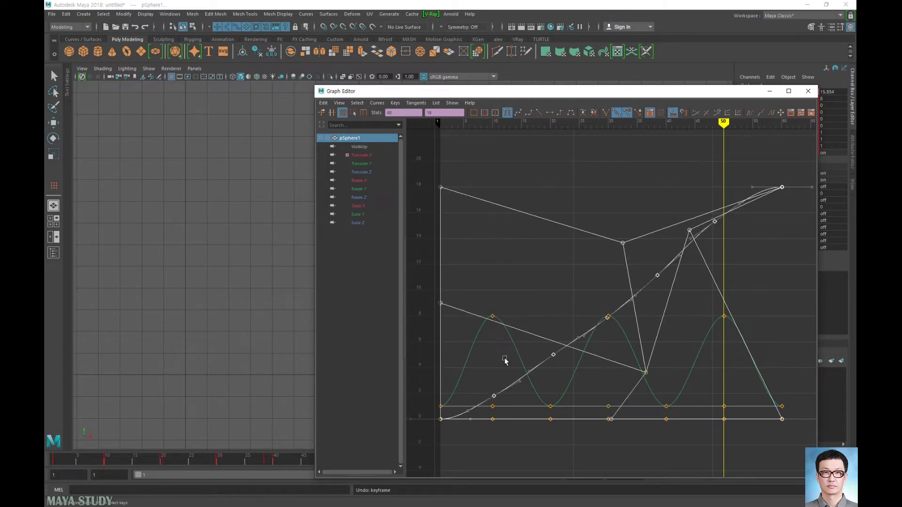
{"action": "key", "text": "ctrl+z"}
{"action": "key", "text": "ctrl+z"}
{"action": "key", "text": "ctrl+z"}
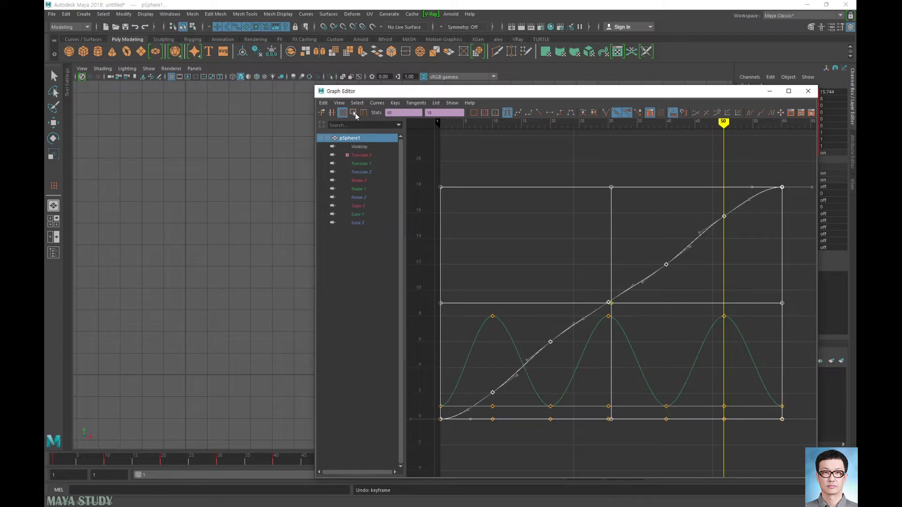
- With the Region tool, stretch the Translate X curve's values upward until its last key is at about 19.4
{"action": "left_click", "coordinate": [355, 113]}
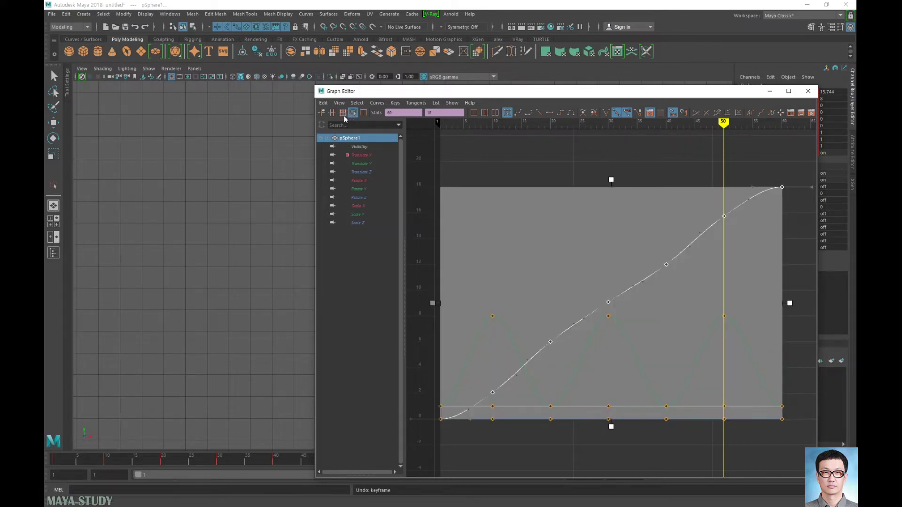
{"action": "left_click", "coordinate": [343, 114]}
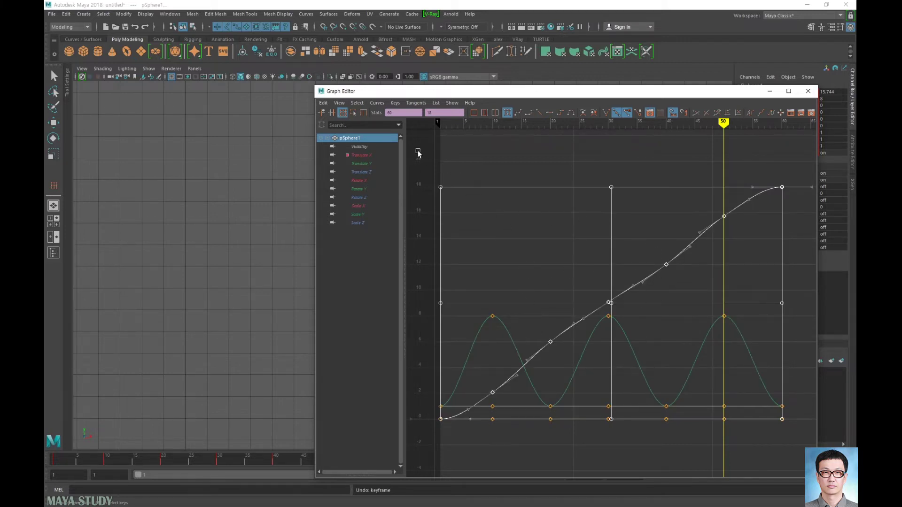
{"action": "left_click", "coordinate": [353, 113]}
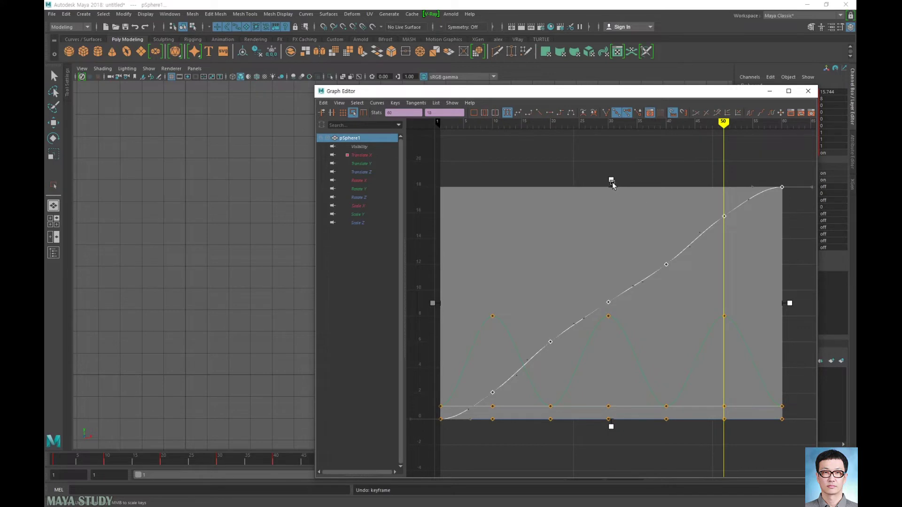
{"action": "left_click_drag", "start_coordinate": [610, 180], "coordinate": [610, 161]}
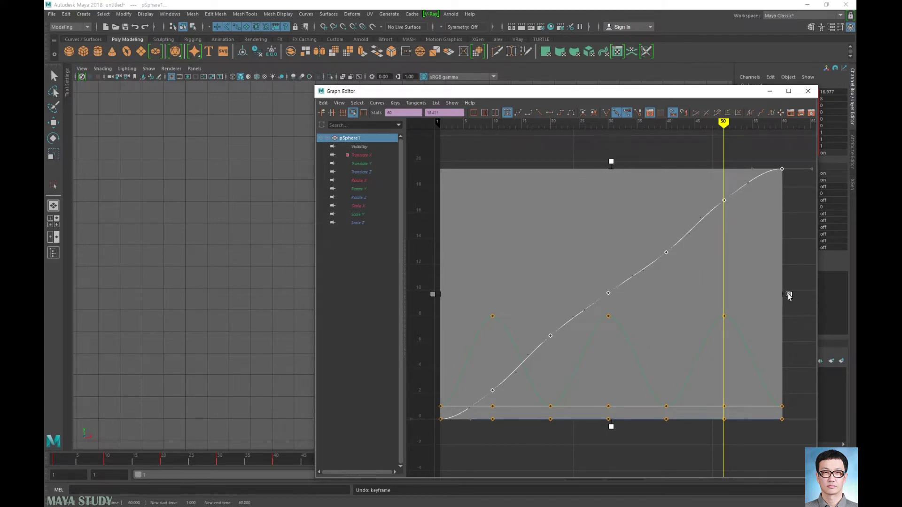
- Try compressing the Translate X curve with the Region tool, first in time and then in value to about 5.8, undoing both changes
{"action": "left_click_drag", "start_coordinate": [789, 294], "coordinate": [750, 296]}
{"action": "key", "text": "ctrl+z"}
{"action": "left_click_drag", "start_coordinate": [611, 162], "coordinate": [611, 337]}
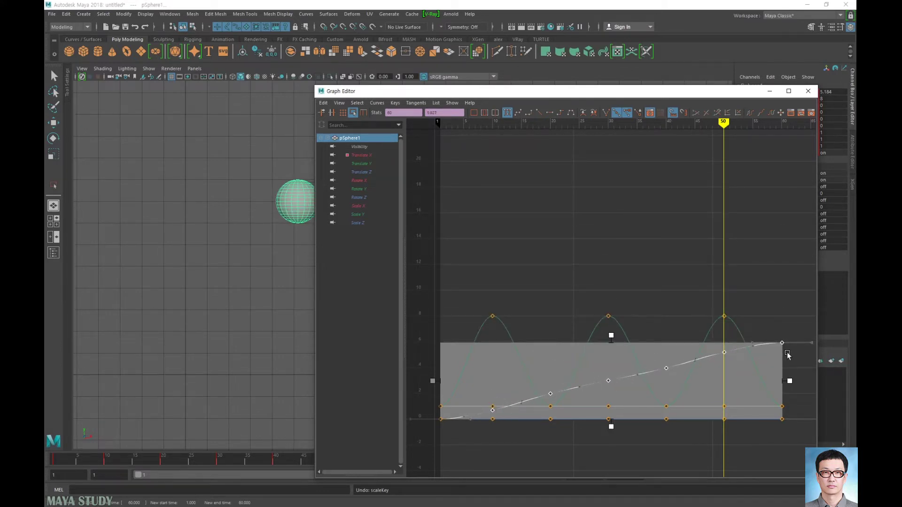
{"action": "key", "text": "ctrl+z"}
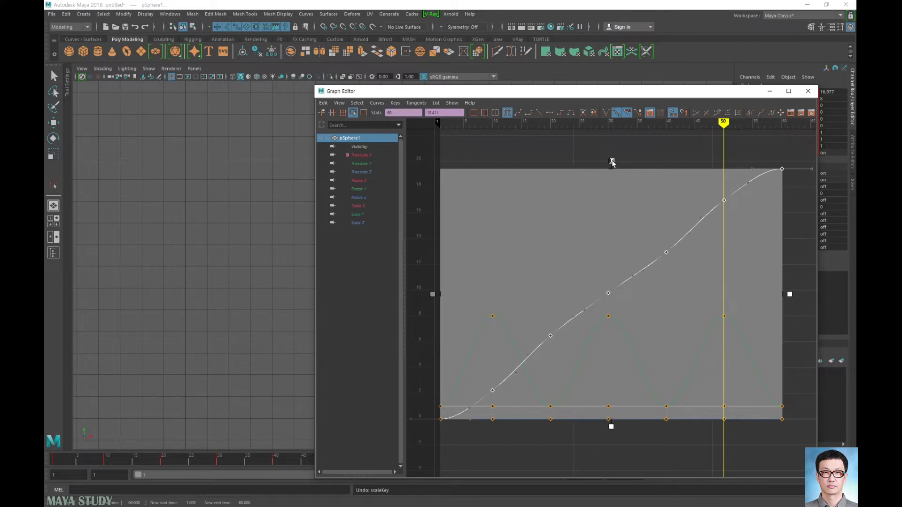
- Try bending the Translate X curve with Lattice Deform Keys by moving the upper-middle, center and middle-left points, and undo the deformations
{"action": "left_click", "coordinate": [343, 113]}
{"action": "left_click_drag", "start_coordinate": [611, 168], "coordinate": [611, 263]}
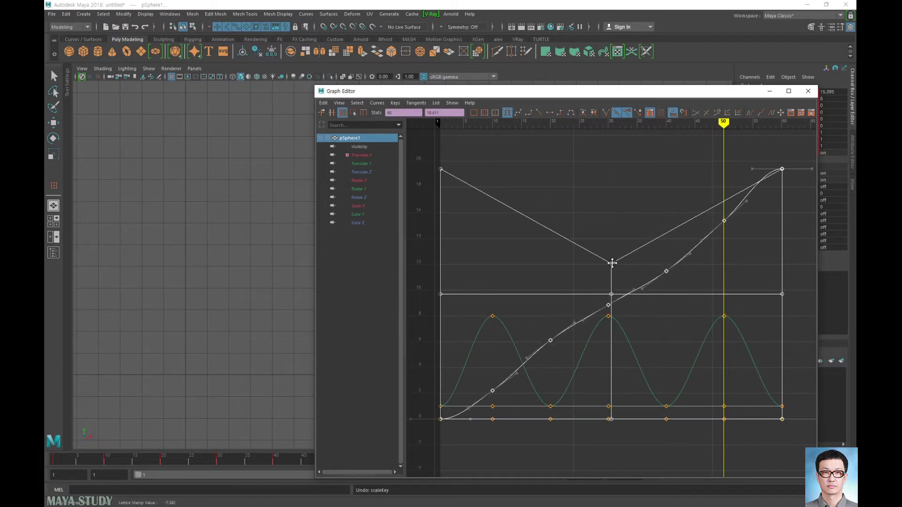
{"action": "left_click_drag", "start_coordinate": [611, 294], "coordinate": [612, 210]}
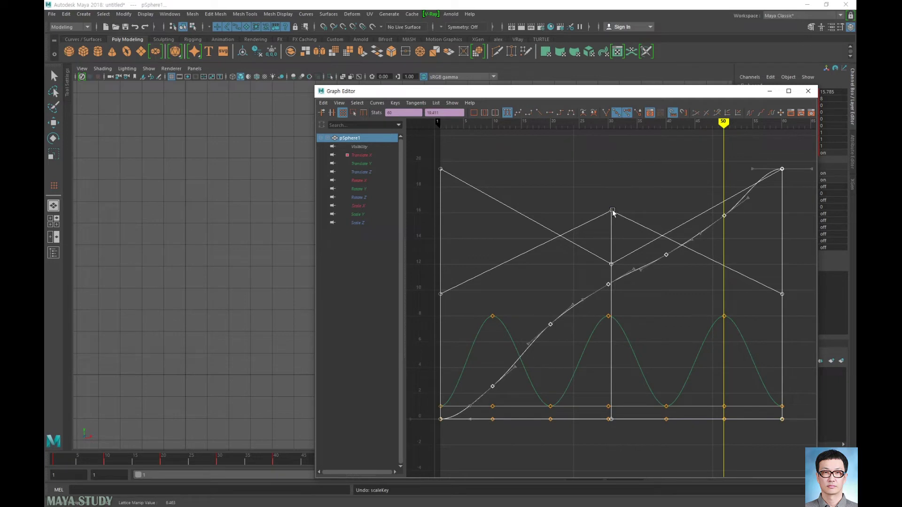
{"action": "left_click_drag", "start_coordinate": [441, 294], "coordinate": [438, 354]}
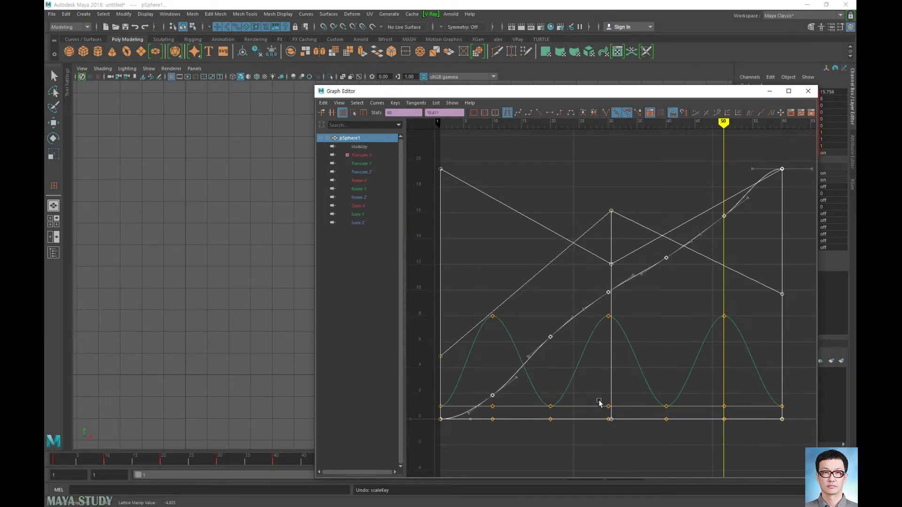
{"action": "key", "text": "ctrl+z"}
{"action": "key", "text": "ctrl+z"}
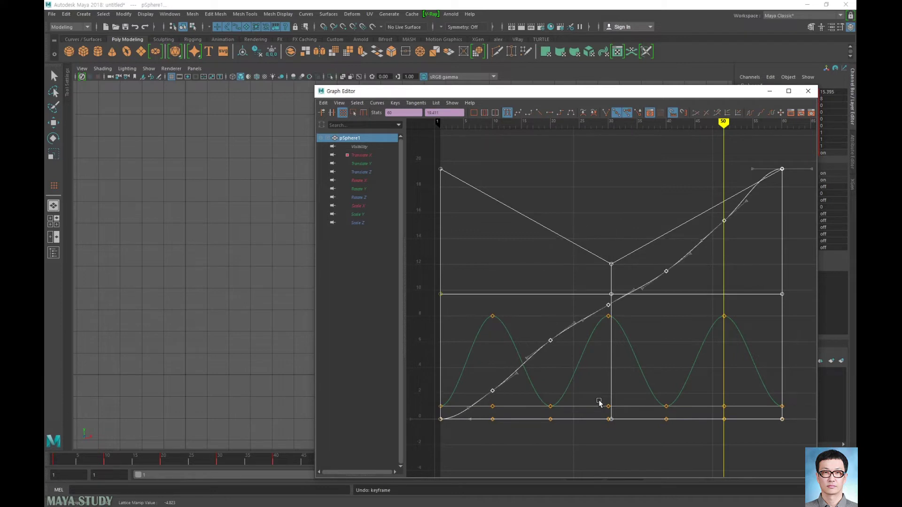
{"action": "key", "text": "ctrl+z"}
- With the Move tool active, set the current time to frame 46 and select the Translate X keys at frames 40 and 30 in turn
{"action": "key", "text": "w"}
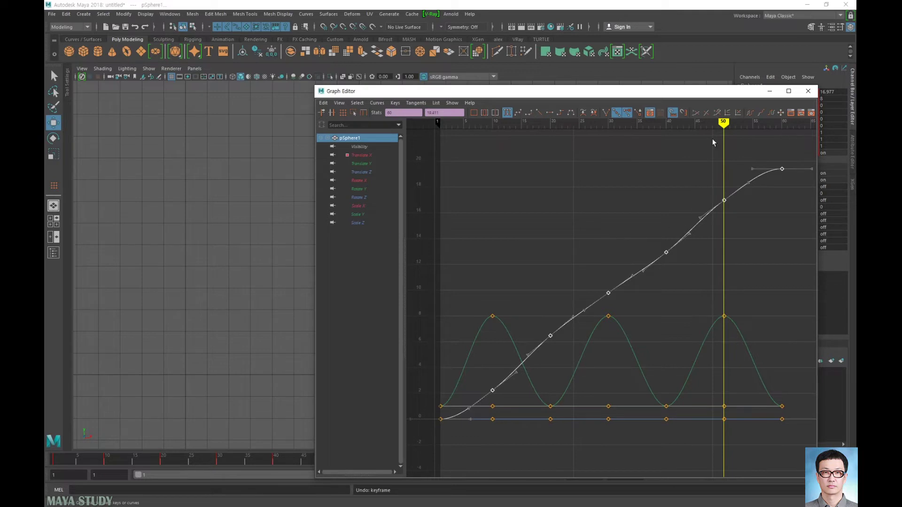
{"action": "left_click_drag", "start_coordinate": [723, 123], "coordinate": [700, 123]}
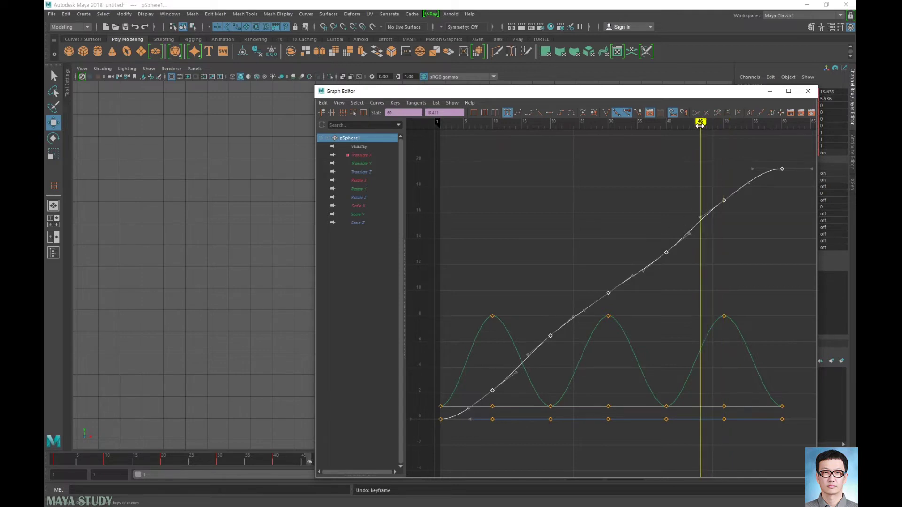
{"action": "left_click_drag", "start_coordinate": [644, 215], "coordinate": [674, 284]}
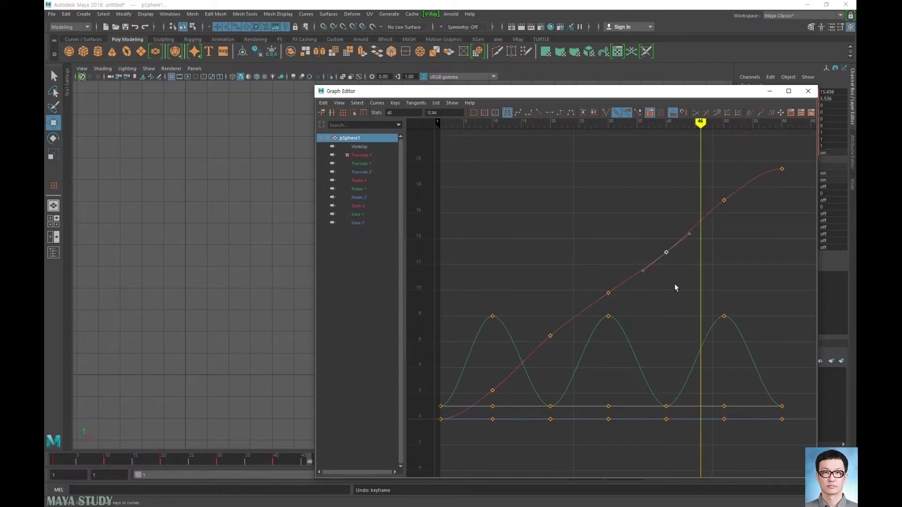
{"action": "left_click_drag", "start_coordinate": [582, 266], "coordinate": [622, 298]}
- Try setting the value of the Translate X key at frame 40 to 11, and undo the edit
{"action": "left_click_drag", "start_coordinate": [597, 186], "coordinate": [672, 261]}
{"action": "left_click", "coordinate": [441, 113]}
{"action": "type", "text": "11"}
{"action": "key", "text": "Return"}
{"action": "left_click_drag", "start_coordinate": [646, 176], "coordinate": [676, 216]}
{"action": "key", "text": "ctrl+z"}
- Frame all curves and the playback range in the graph, and center the view on the current time at frames 46 and 10
{"action": "left_click", "coordinate": [537, 196]}
{"action": "left_click", "coordinate": [474, 112]}
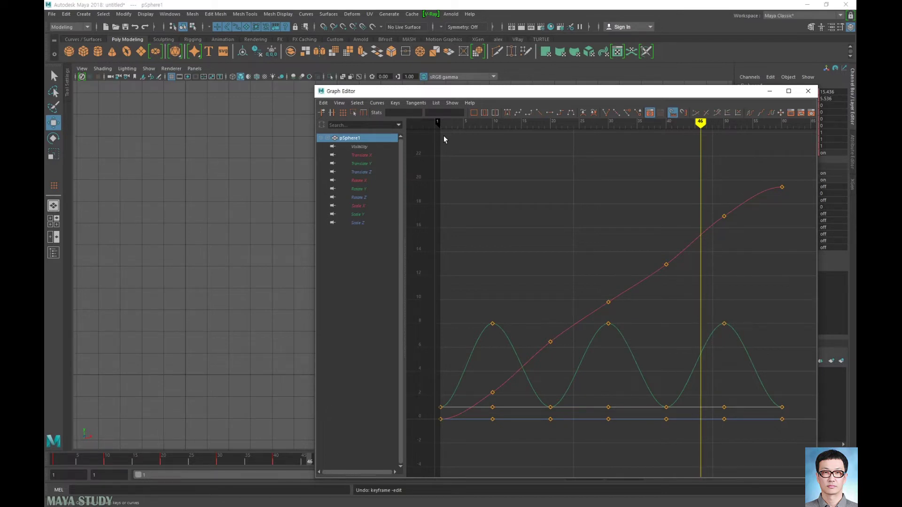
{"action": "left_click", "coordinate": [483, 116]}
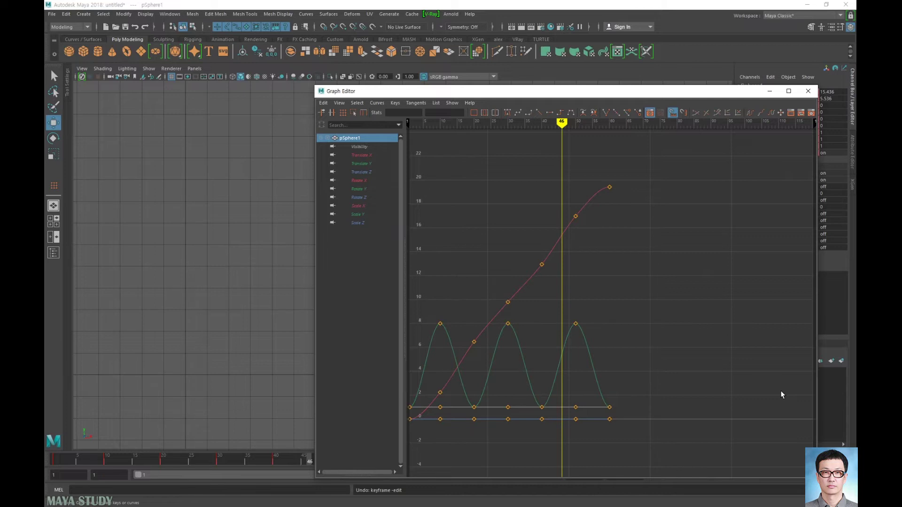
{"action": "left_click", "coordinate": [495, 115]}
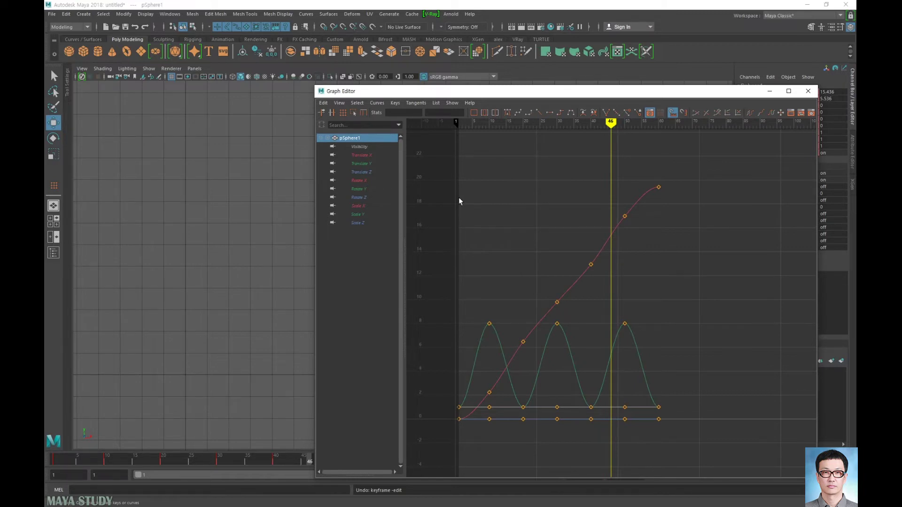
{"action": "left_click", "coordinate": [106, 463]}
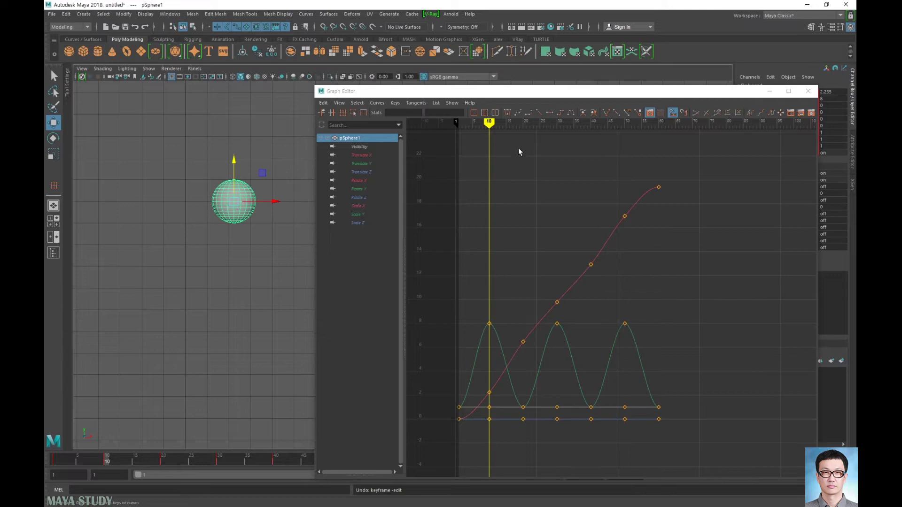
{"action": "left_click", "coordinate": [495, 113]}
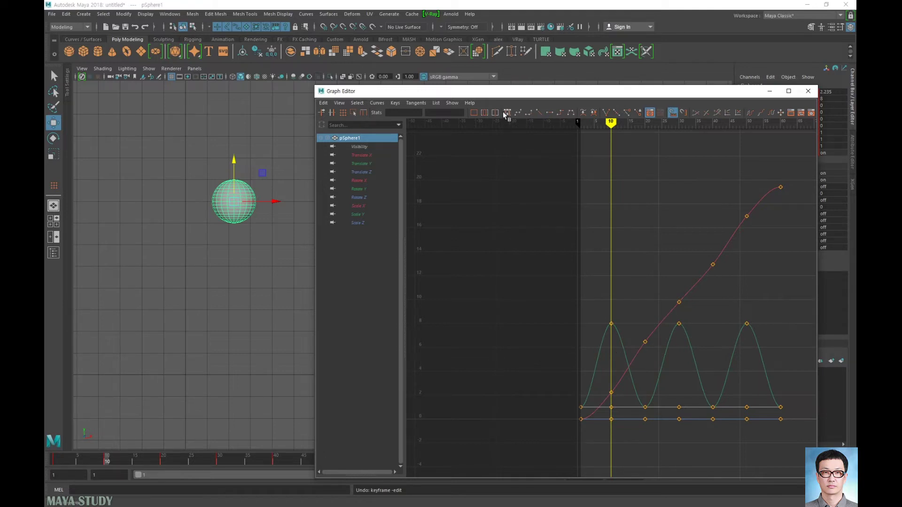
- Select individual keys on the Translate X curve and apply auto tangents
{"action": "left_click", "coordinate": [679, 302]}
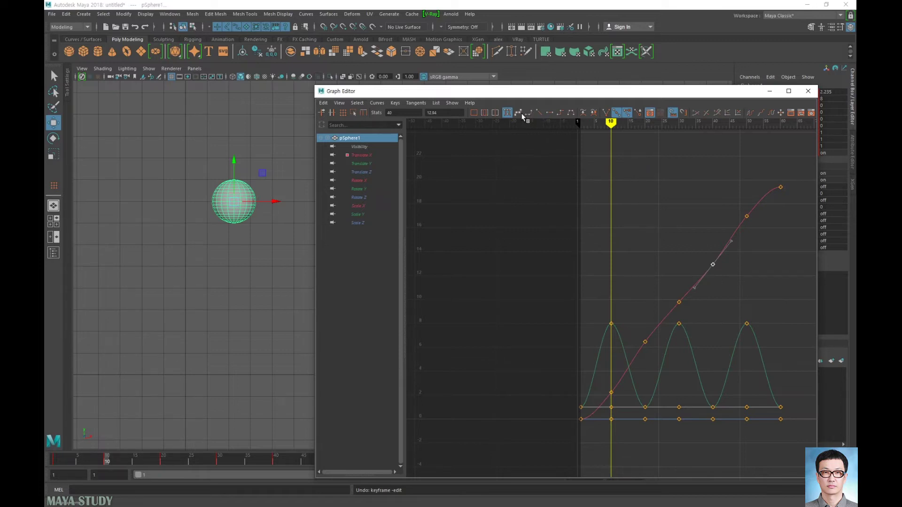
{"action": "left_click_drag", "start_coordinate": [752, 229], "coordinate": [754, 228]}
{"action": "left_click", "coordinate": [507, 115]}
- Select the Translate X keys from frame 30 to 60 and change their tangents to spline, then to linear
{"action": "left_click_drag", "start_coordinate": [634, 248], "coordinate": [687, 309]}
{"action": "left_click_drag", "start_coordinate": [560, 135], "coordinate": [787, 310]}
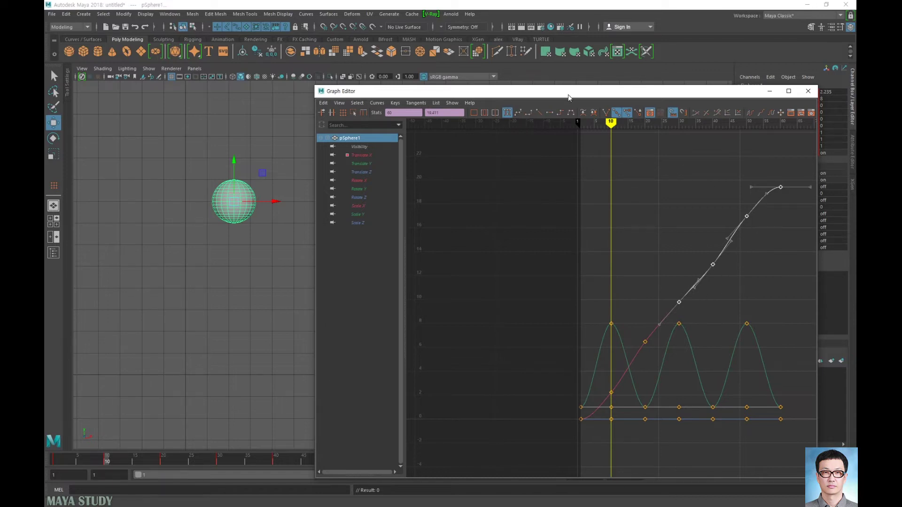
{"action": "left_click", "coordinate": [517, 113]}
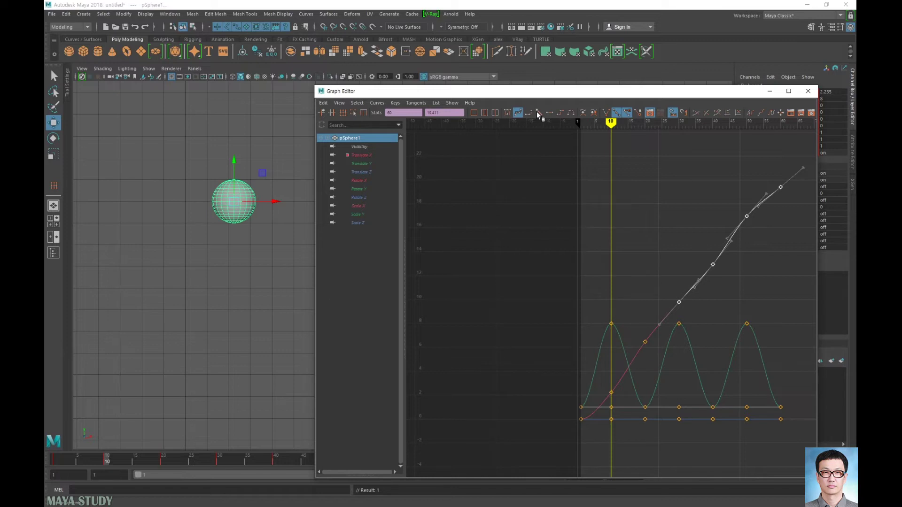
{"action": "left_click", "coordinate": [538, 114]}
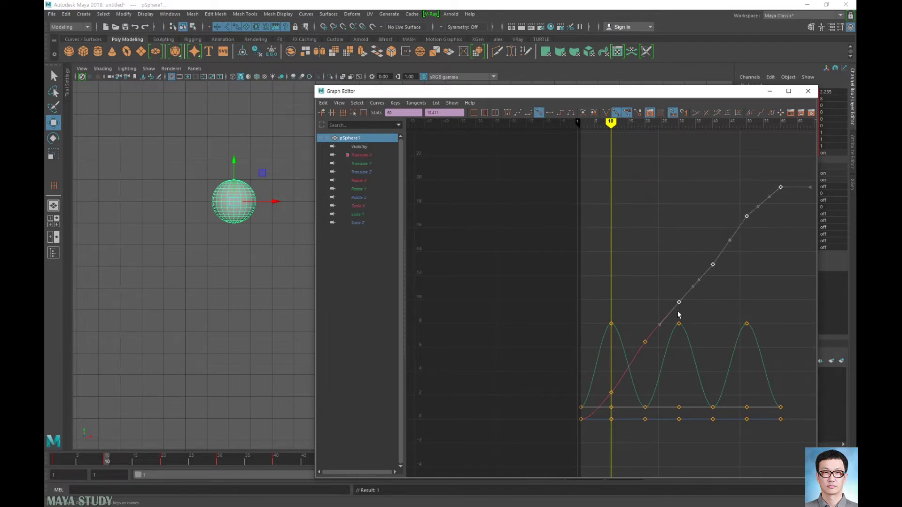
- Make the whole Translate Y curve linear, and try spline tangents on its frame 30 key before returning that key to linear
{"action": "left_click_drag", "start_coordinate": [678, 345], "coordinate": [700, 358]}
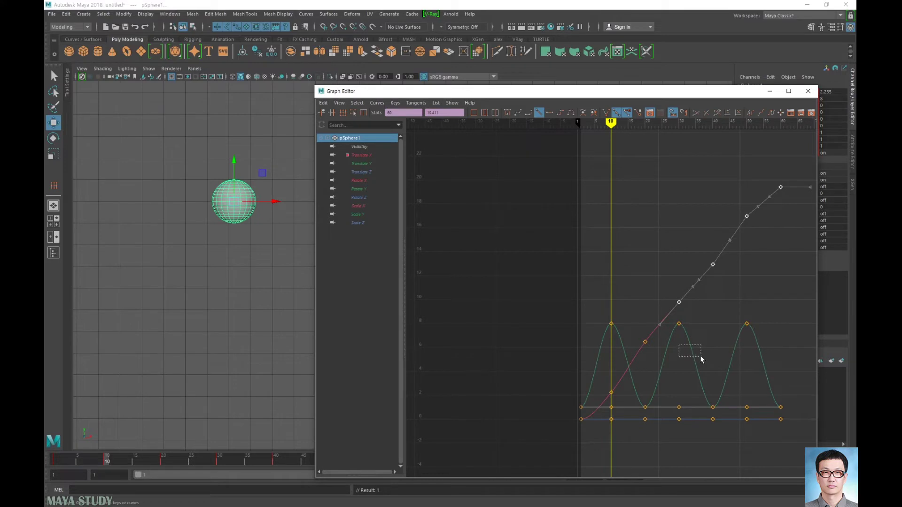
{"action": "left_click", "coordinate": [539, 113]}
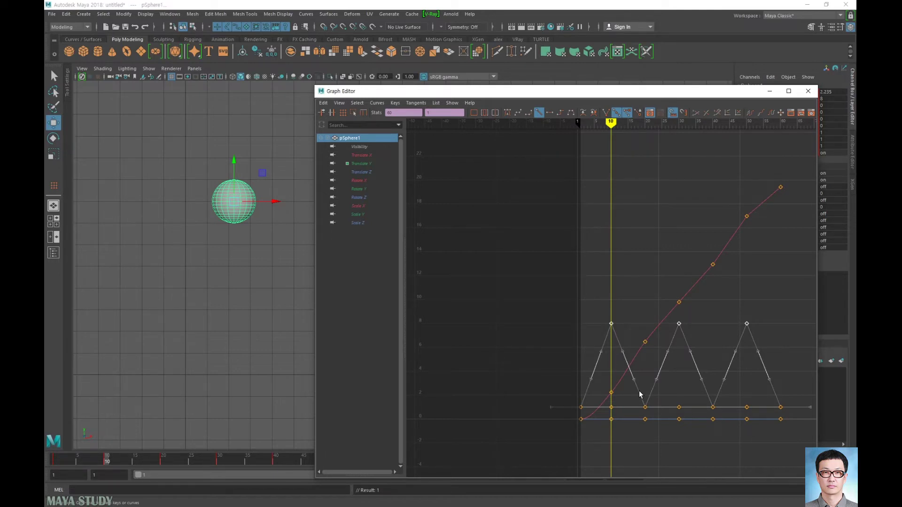
{"action": "left_click", "coordinate": [678, 324]}
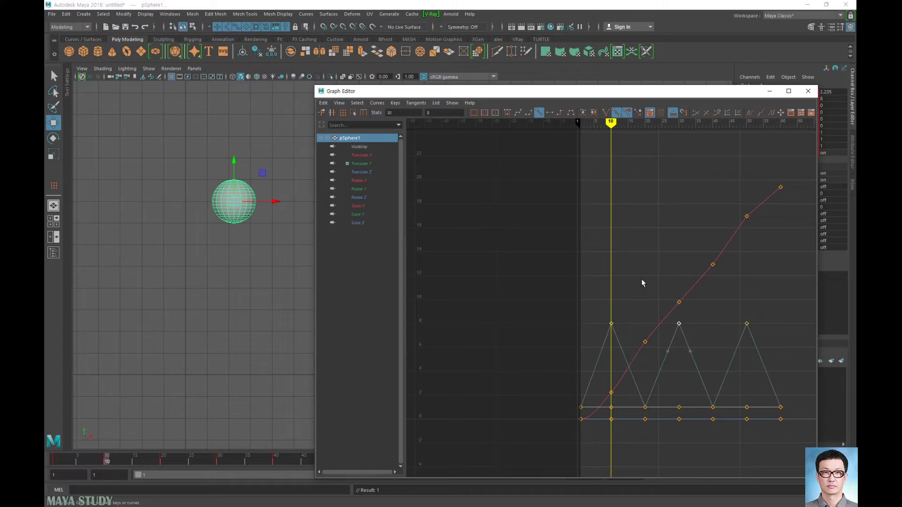
{"action": "left_click", "coordinate": [518, 113]}
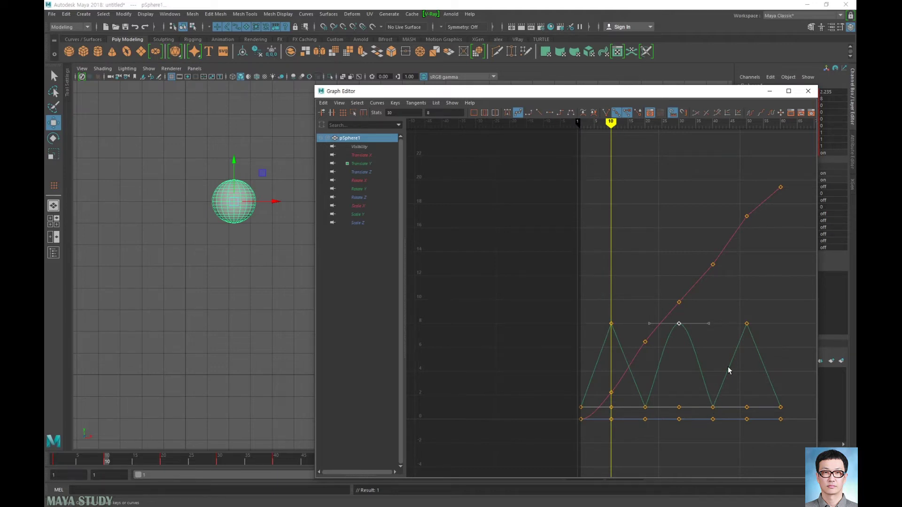
{"action": "left_click", "coordinate": [538, 113]}
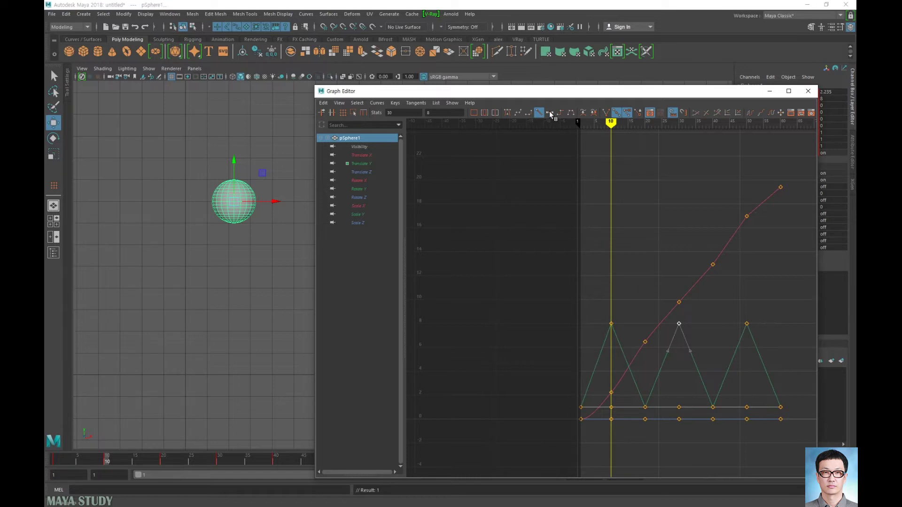
- Select the whole Translate Y curve, try flat and stepped tangents on it, and apply spline tangents
{"action": "left_click_drag", "start_coordinate": [700, 322], "coordinate": [694, 381]}
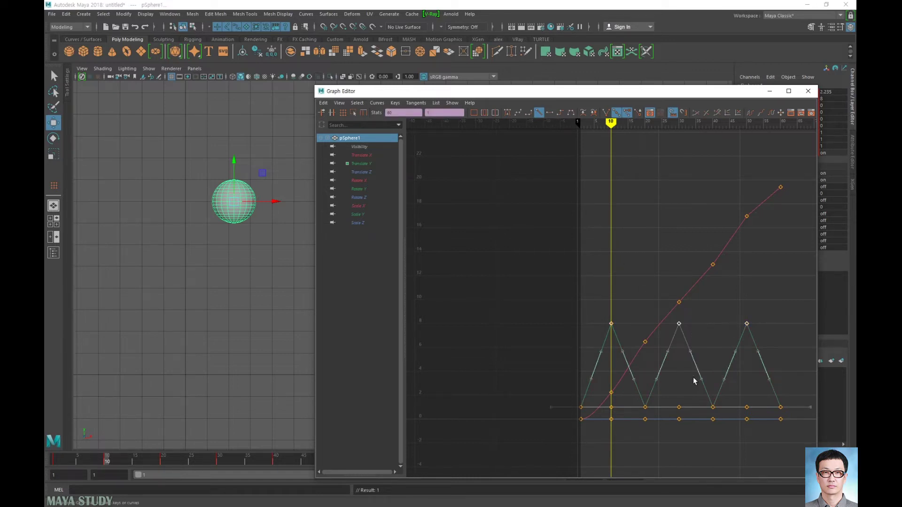
{"action": "left_click", "coordinate": [549, 114]}
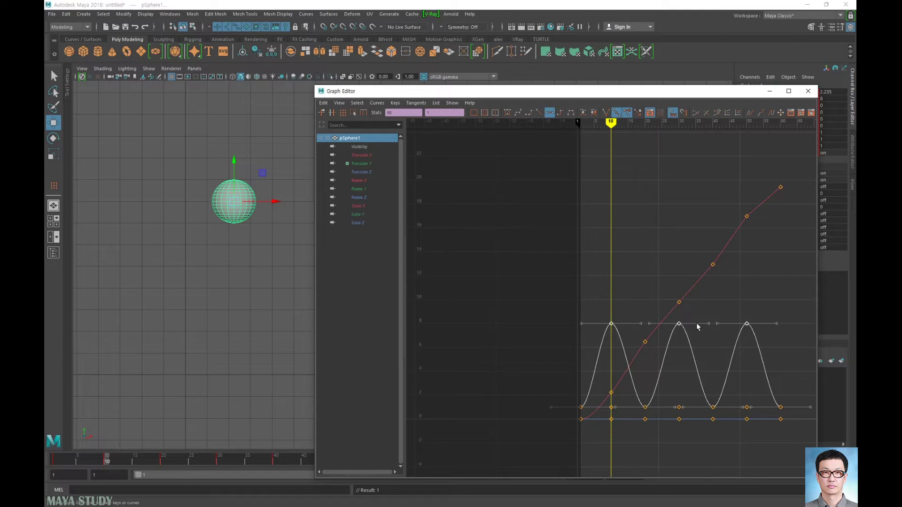
{"action": "left_click", "coordinate": [559, 114]}
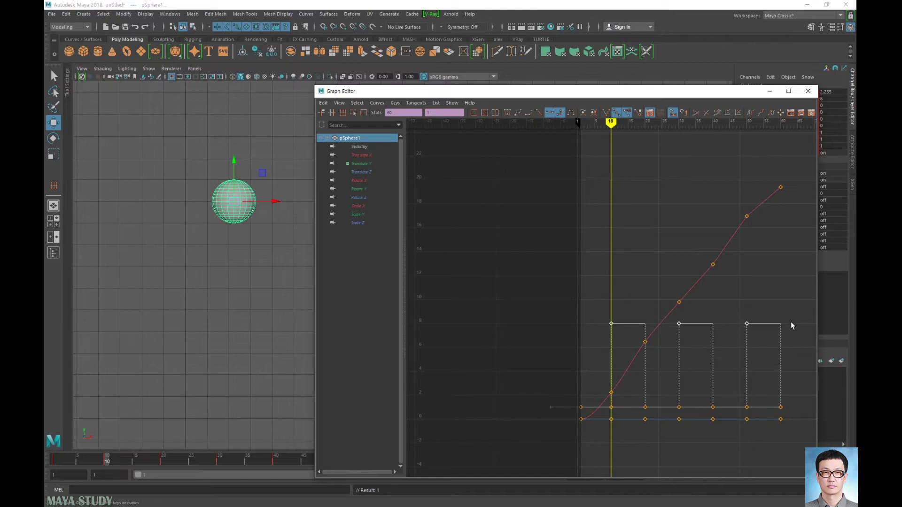
{"action": "left_click", "coordinate": [517, 113]}
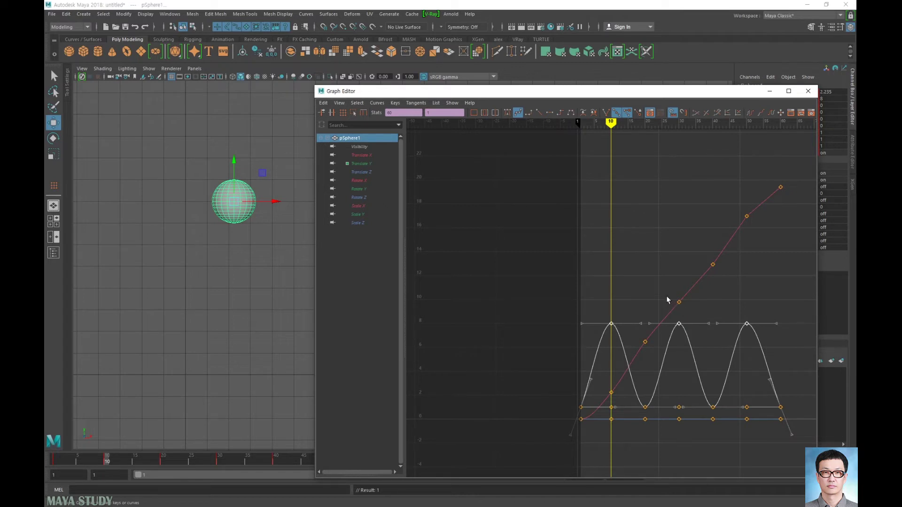
- Pan and zoom the graph, scaling its time and value axes separately, and select the Translate Y key at frame 30
{"action": "middle_click_drag", "start_coordinate": [667, 296], "coordinate": [600, 243], "text": "alt"}
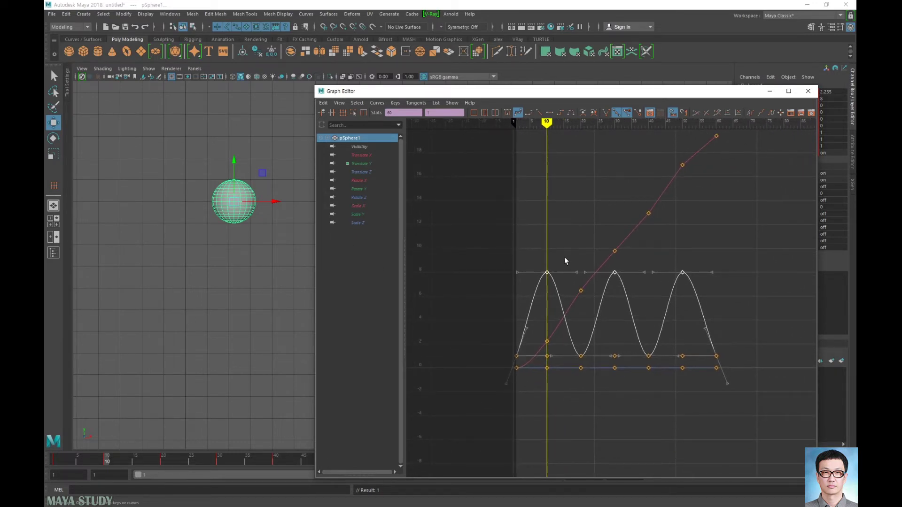
{"action": "right_click_drag", "start_coordinate": [569, 251], "coordinate": [577, 298], "text": "alt"}
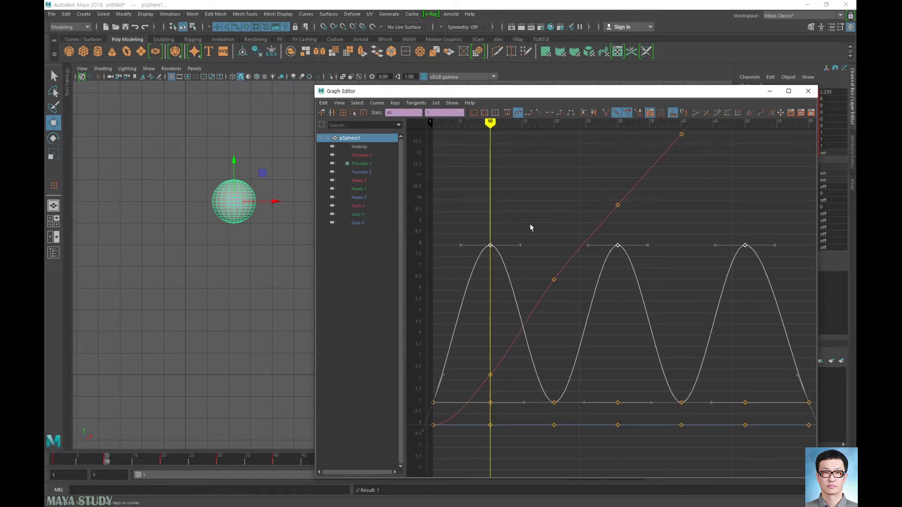
{"action": "middle_click_drag", "start_coordinate": [530, 228], "coordinate": [525, 261], "text": "alt"}
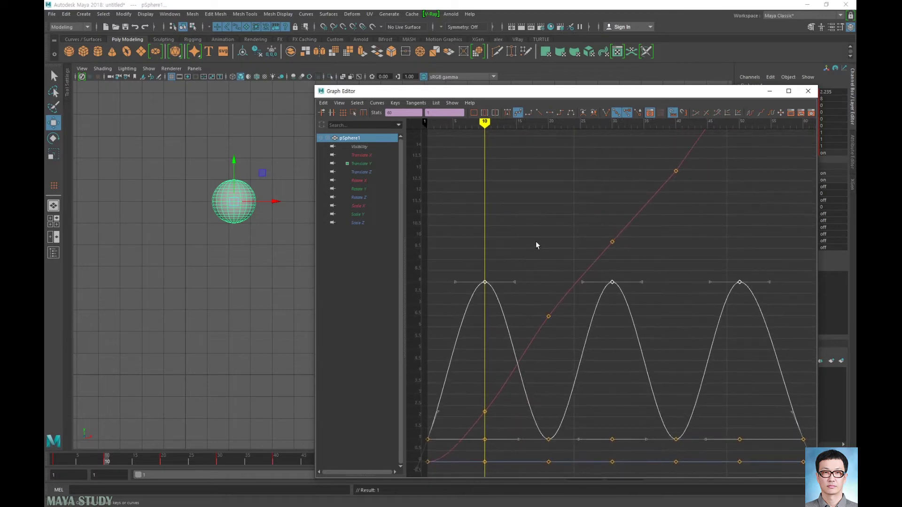
{"action": "mouse_move", "coordinate": [536, 244]}
{"action": "right_mouse_down", "text": "alt"}
{"action": "mouse_move", "coordinate": [548, 264]}
{"action": "mouse_move", "coordinate": [531, 299]}
{"action": "right_mouse_up", "text": "alt"}
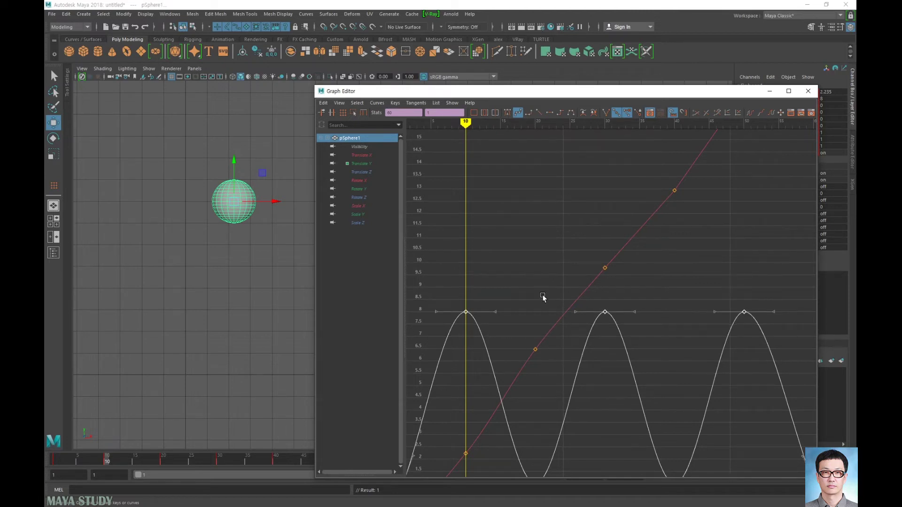
{"action": "mouse_move", "coordinate": [543, 295]}
{"action": "right_mouse_down", "text": "alt+shift"}
{"action": "mouse_move", "coordinate": [551, 228]}
{"action": "mouse_move", "coordinate": [551, 304]}
{"action": "right_mouse_up", "text": "alt+shift"}
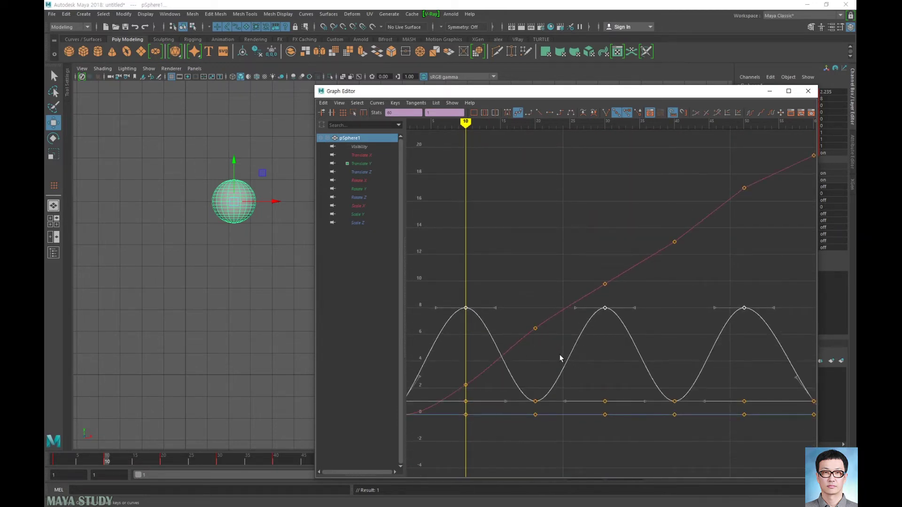
{"action": "mouse_move", "coordinate": [560, 356]}
{"action": "right_mouse_down", "text": "alt+shift"}
{"action": "mouse_move", "coordinate": [556, 282]}
{"action": "mouse_move", "coordinate": [554, 358]}
{"action": "right_mouse_up", "text": "alt+shift"}
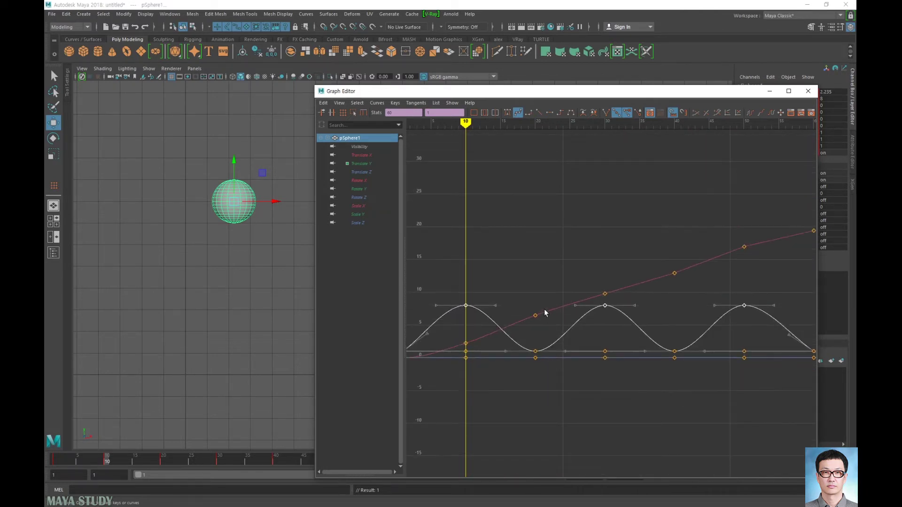
{"action": "right_click_drag", "start_coordinate": [560, 304], "coordinate": [540, 318], "text": "alt+shift"}
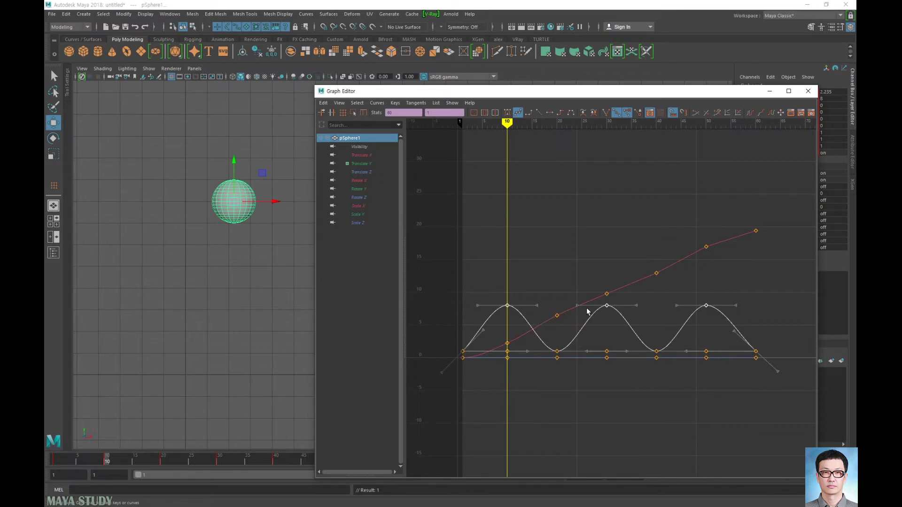
{"action": "left_click_drag", "start_coordinate": [598, 322], "coordinate": [618, 308]}
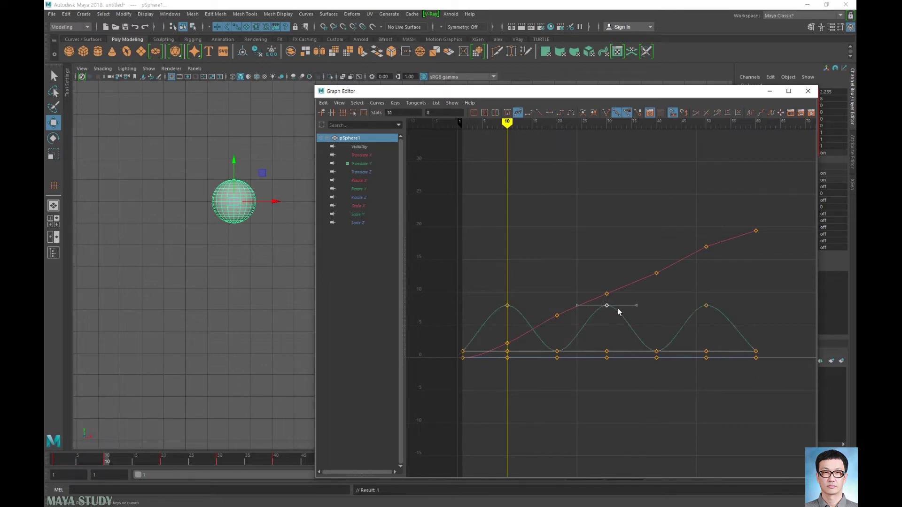
- Frame the Translate Y key at frame 30 and tilt its unified tangent handles so the curve slopes down after the key
{"action": "key", "text": "f"}
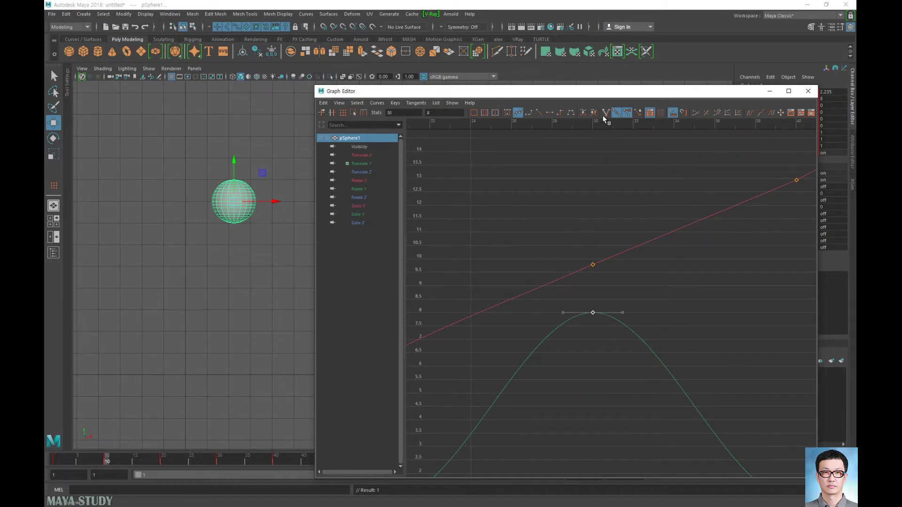
{"action": "left_click_drag", "start_coordinate": [612, 301], "coordinate": [631, 334]}
{"action": "mouse_move", "coordinate": [631, 306]}
{"action": "middle_mouse_down"}
{"action": "mouse_move", "coordinate": [630, 322]}
{"action": "mouse_move", "coordinate": [627, 266]}
{"action": "mouse_move", "coordinate": [634, 326]}
{"action": "mouse_move", "coordinate": [634, 275]}
{"action": "mouse_move", "coordinate": [628, 316]}
{"action": "mouse_move", "coordinate": [634, 278]}
{"action": "mouse_move", "coordinate": [638, 317]}
{"action": "middle_mouse_up"}
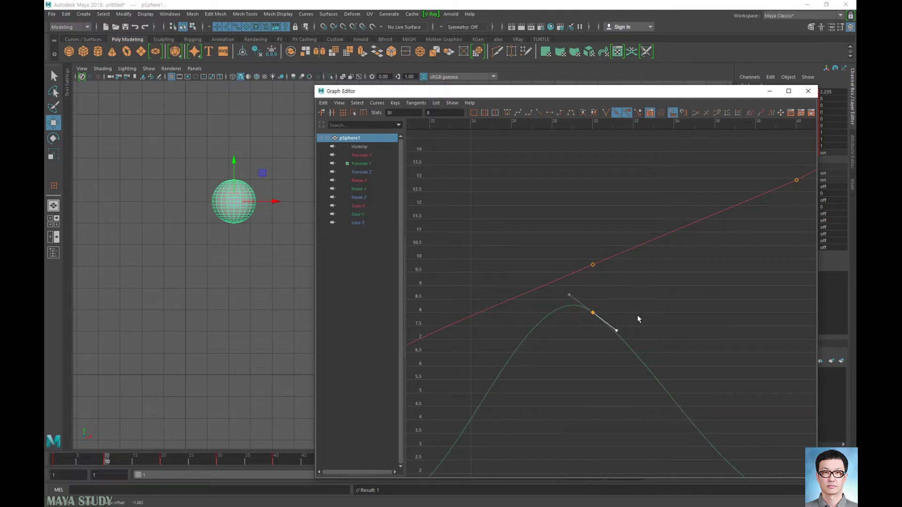
- Break the tangents of the frame 30 Translate Y key and pull the in and out handles down separately into a sharp peak
{"action": "left_click_drag", "start_coordinate": [591, 281], "coordinate": [626, 342]}
{"action": "left_click_drag", "start_coordinate": [609, 296], "coordinate": [588, 325]}
{"action": "left_click", "coordinate": [606, 113]}
{"action": "left_click_drag", "start_coordinate": [591, 311], "coordinate": [594, 315]}
{"action": "middle_click_drag", "start_coordinate": [557, 272], "coordinate": [558, 316]}
{"action": "left_click", "coordinate": [616, 331]}
{"action": "mouse_move", "coordinate": [620, 354]}
{"action": "middle_mouse_down"}
{"action": "mouse_move", "coordinate": [622, 274]}
{"action": "mouse_move", "coordinate": [618, 355]}
{"action": "middle_mouse_up"}
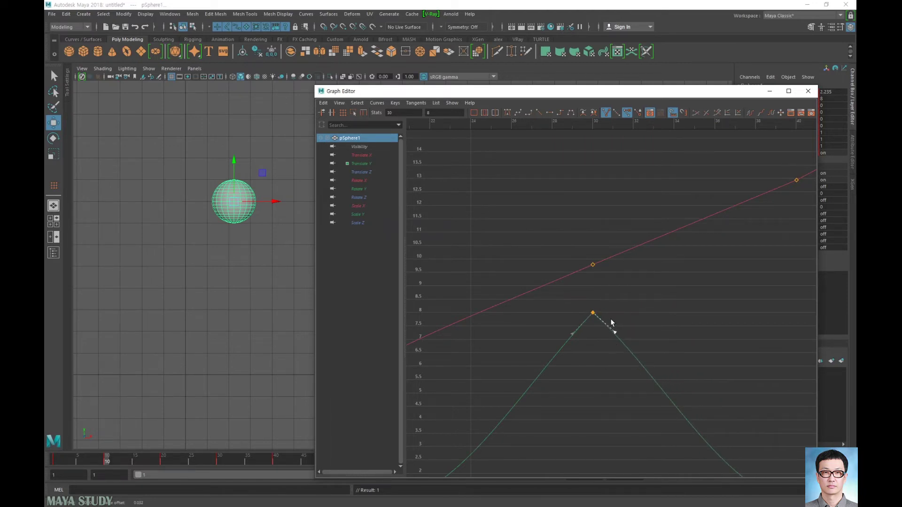
- Unify the broken tangents of the frame 30 Translate Y key and adjust its in handle
{"action": "left_click", "coordinate": [617, 113]}
{"action": "left_click_drag", "start_coordinate": [581, 346], "coordinate": [582, 344]}
{"action": "middle_click_drag", "start_coordinate": [582, 345], "coordinate": [567, 358]}
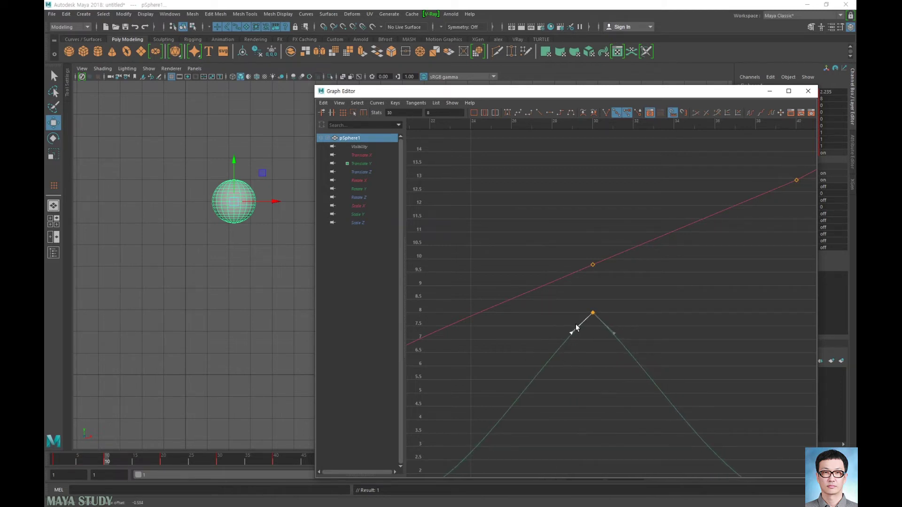
- Flatten the frame 30 Translate Y key's tangents, try moving the unified in handle, then break the tangents and lower only that handle
{"action": "left_click_drag", "start_coordinate": [574, 295], "coordinate": [602, 319]}
{"action": "left_click", "coordinate": [550, 113]}
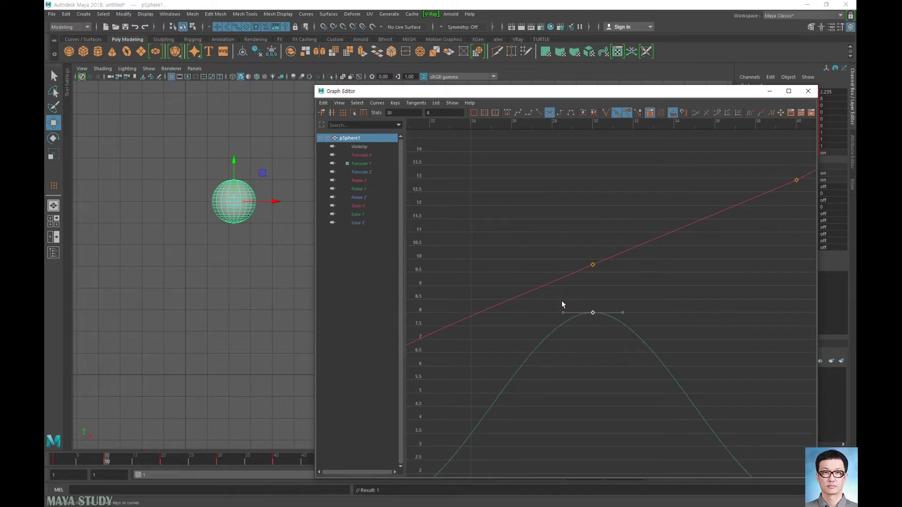
{"action": "left_click", "coordinate": [563, 312]}
{"action": "middle_click_drag", "start_coordinate": [568, 312], "coordinate": [577, 278]}
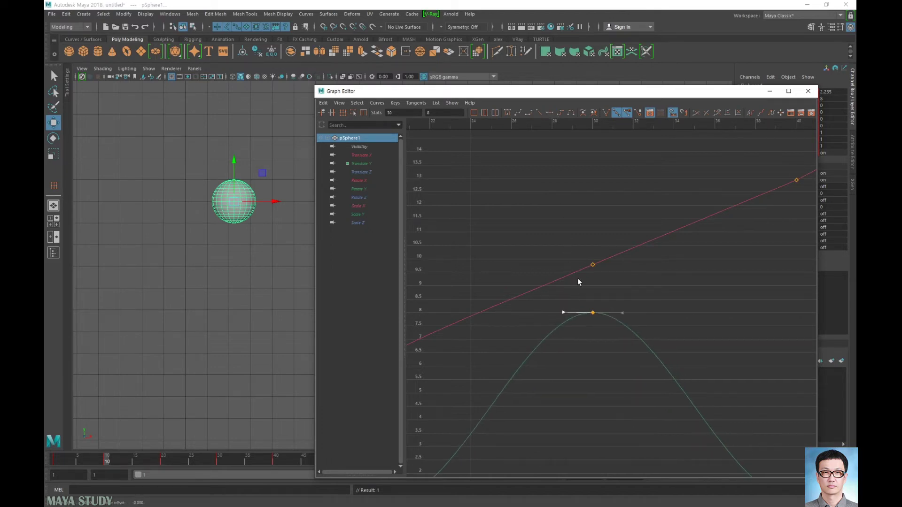
{"action": "left_click", "coordinate": [606, 114]}
{"action": "left_click_drag", "start_coordinate": [563, 312], "coordinate": [572, 333]}
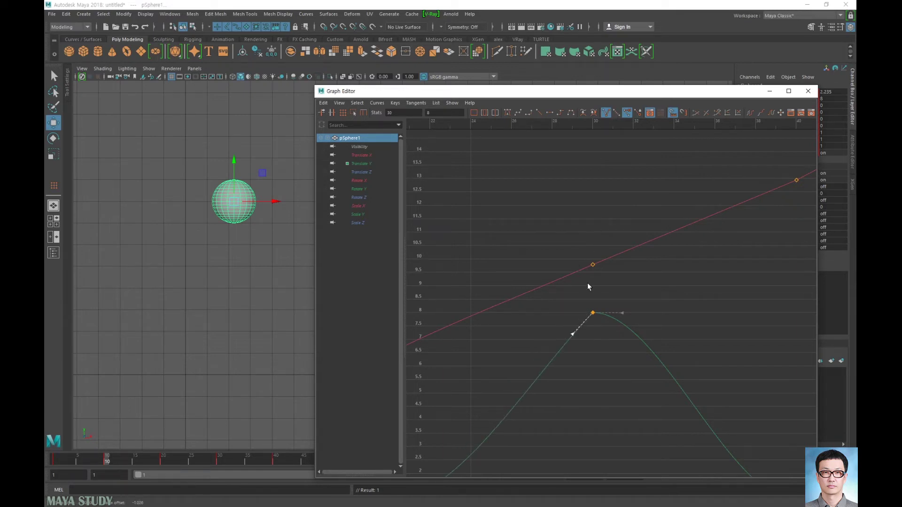
- Return the frame 30 Translate Y key to flat, unified tangents and try freeing and relocking its tangent weight
{"action": "left_click", "coordinate": [550, 113]}
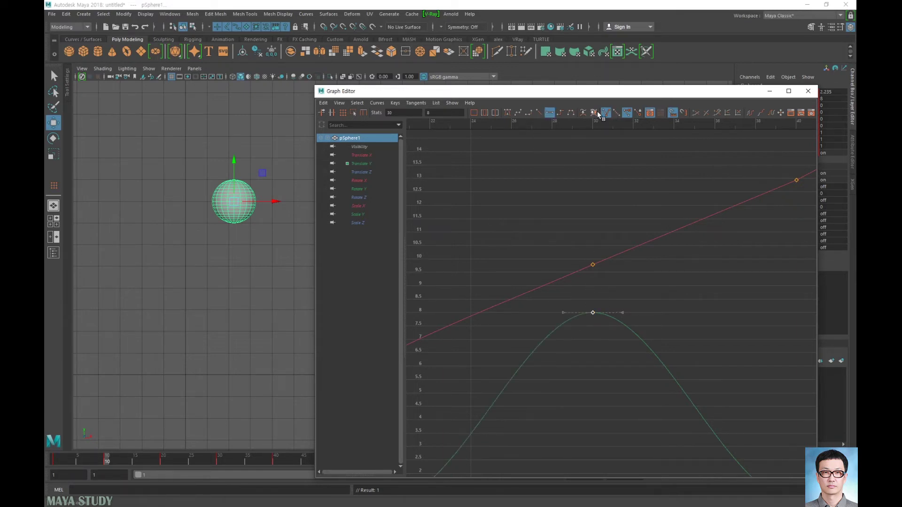
{"action": "left_click", "coordinate": [616, 114]}
{"action": "left_click", "coordinate": [637, 113]}
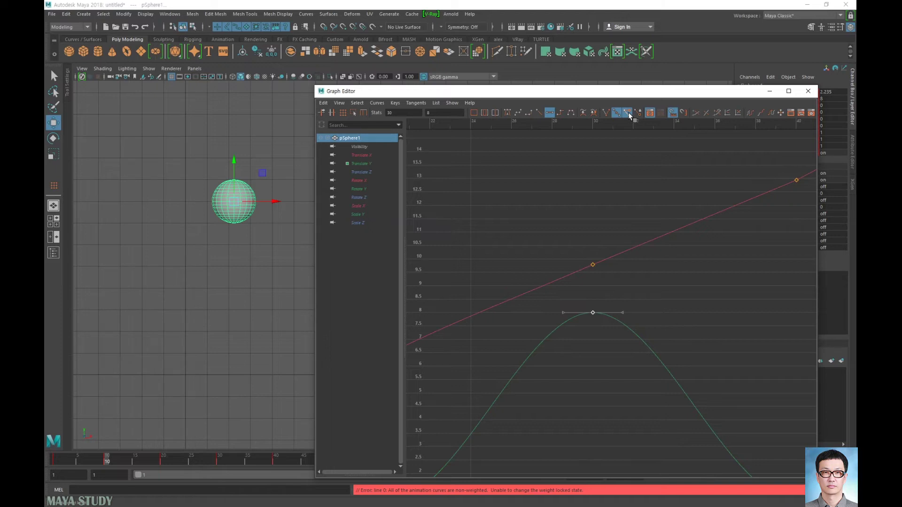
{"action": "left_click", "coordinate": [629, 114]}
- Select the Translate X key at frame 30, try moving it vertically, and toggle time snapping
{"action": "left_click_drag", "start_coordinate": [606, 277], "coordinate": [611, 287]}
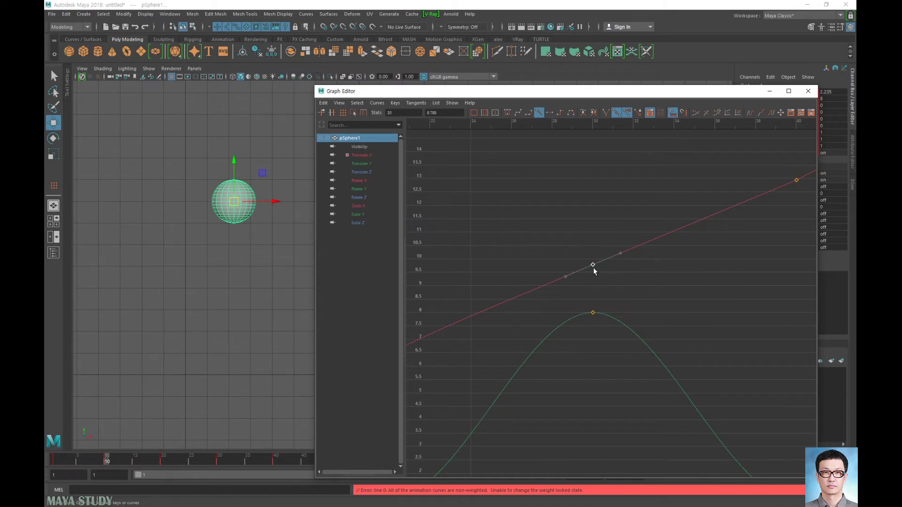
{"action": "middle_click_drag", "start_coordinate": [593, 268], "coordinate": [592, 247]}
{"action": "left_click", "coordinate": [673, 114]}
- Move the frame 30 Translate X key with value snapping on, then turn value snapping off and move the key freely
{"action": "left_click", "coordinate": [684, 113]}
{"action": "left_click_drag", "start_coordinate": [577, 210], "coordinate": [604, 251]}
{"action": "mouse_move", "coordinate": [603, 253]}
{"action": "middle_mouse_down"}
{"action": "mouse_move", "coordinate": [606, 201]}
{"action": "mouse_move", "coordinate": [605, 272]}
{"action": "middle_mouse_up"}
{"action": "left_click", "coordinate": [683, 113]}
{"action": "left_click_drag", "start_coordinate": [600, 273], "coordinate": [600, 273]}
{"action": "middle_click_drag", "start_coordinate": [607, 272], "coordinate": [604, 281]}
- Widen the Graph Editor, frame all curves, and set the Translate X curve's pre-infinity to cycle
{"action": "left_click_drag", "start_coordinate": [315, 247], "coordinate": [152, 253]}
{"action": "key", "text": "a"}
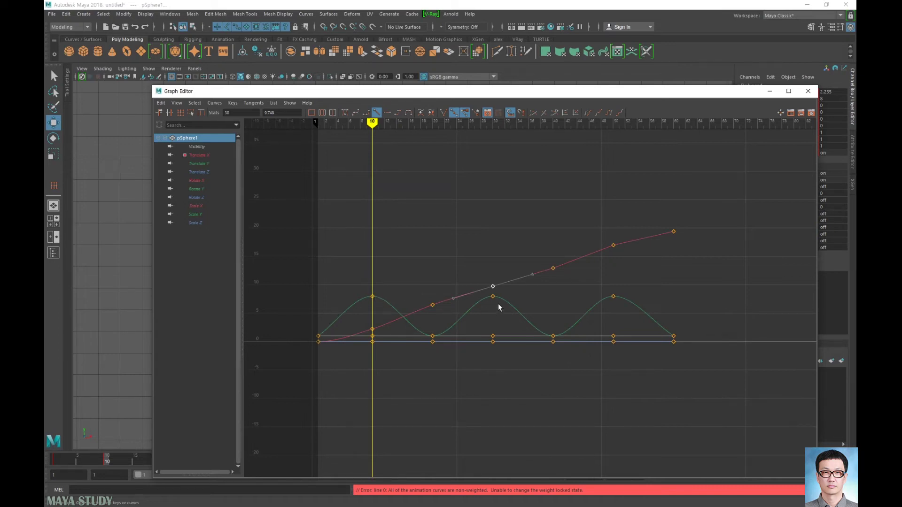
{"action": "left_click", "coordinate": [588, 114]}
{"action": "scroll", "coordinate": [536, 288], "scroll_direction": "down", "scroll_amount": 4}
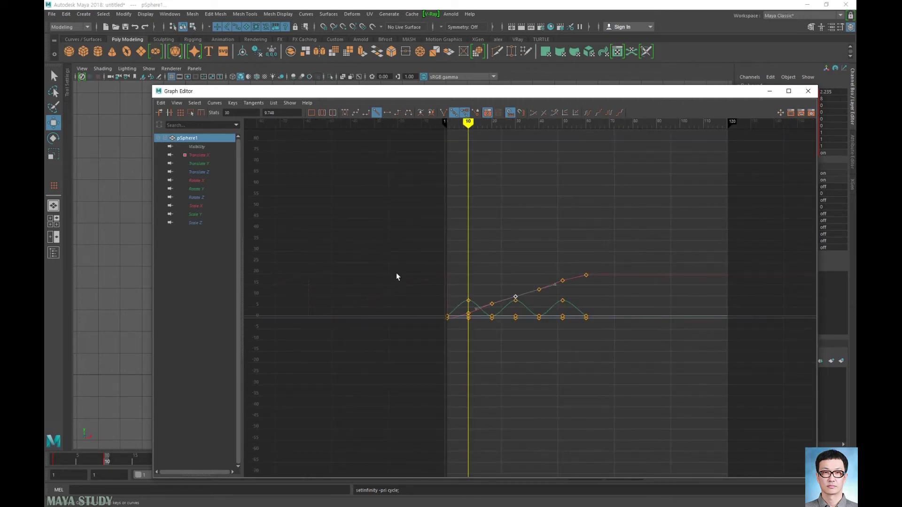
{"action": "middle_click_drag", "start_coordinate": [396, 335], "coordinate": [496, 323], "text": "alt"}
{"action": "scroll", "coordinate": [471, 334], "scroll_direction": "up", "scroll_amount": 2}
{"action": "scroll", "coordinate": [463, 337], "scroll_direction": "down", "scroll_amount": 1}
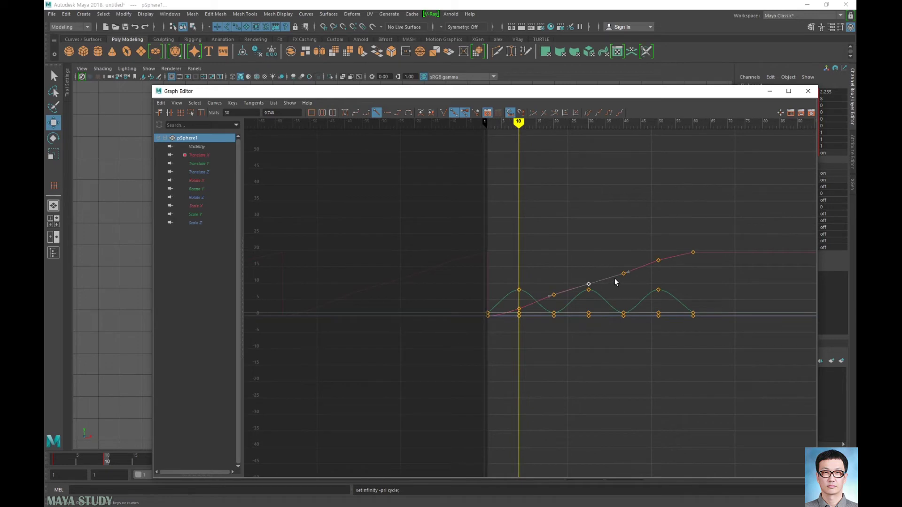
- Select the whole Translate X curve, set its pre-infinity to cycle with offset, and undo the accidental key move
{"action": "left_click", "coordinate": [646, 263]}
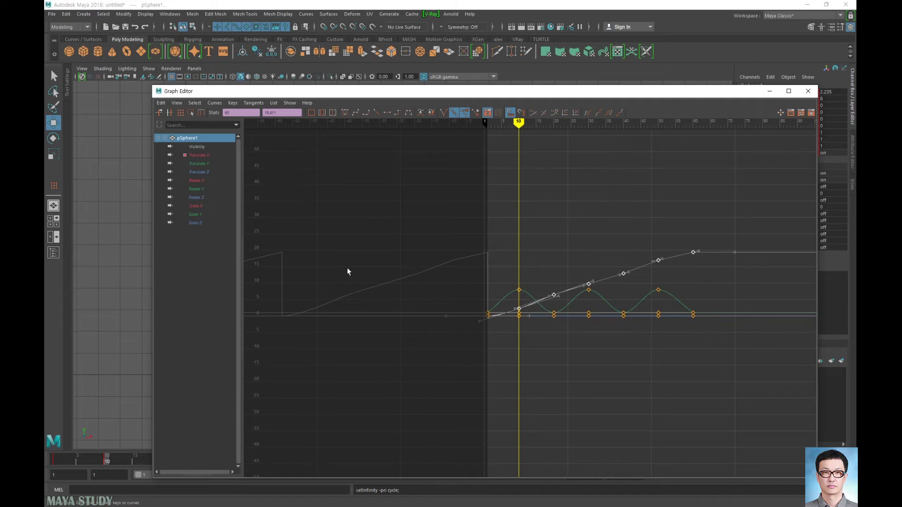
{"action": "left_click", "coordinate": [599, 115]}
{"action": "middle_click_drag", "start_coordinate": [733, 294], "coordinate": [489, 294]}
{"action": "key", "text": "ctrl+z"}
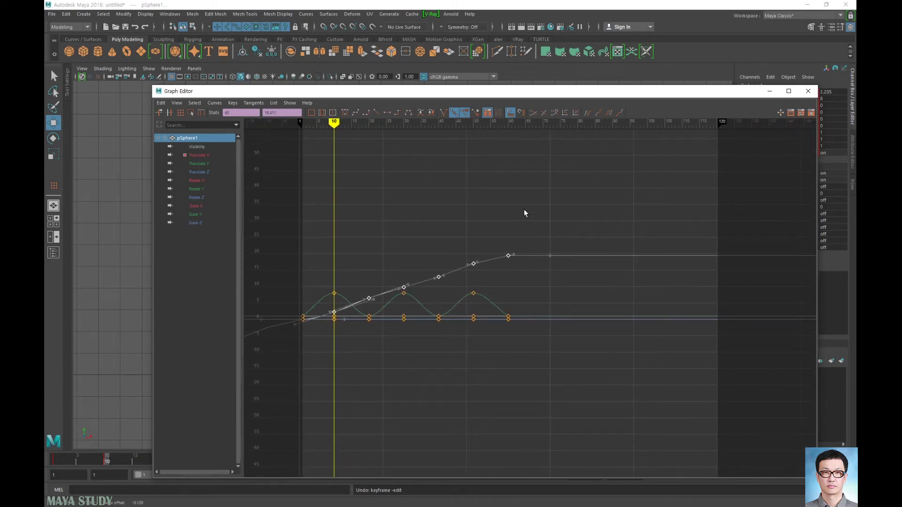
- Set the Translate X curve's post-infinity to cycle, then change it to cycle with offset
{"action": "left_click", "coordinate": [497, 260]}
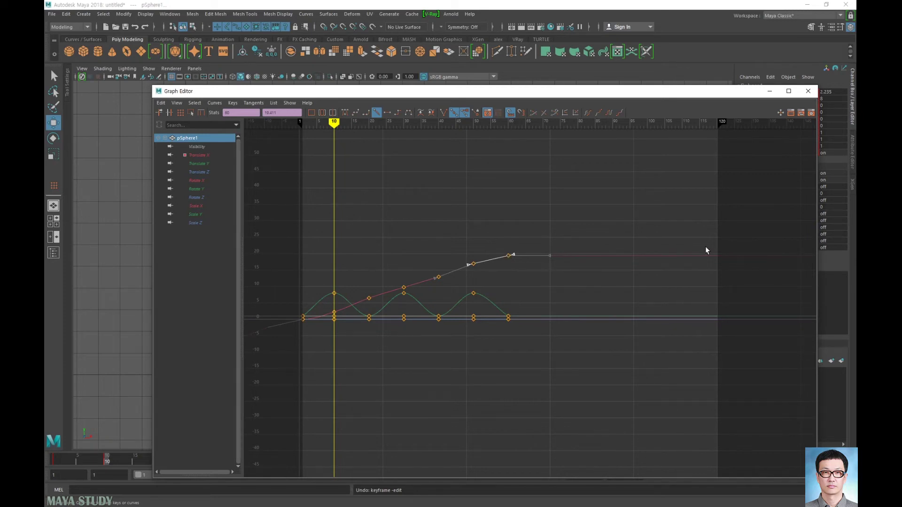
{"action": "left_click", "coordinate": [610, 113]}
{"action": "left_click", "coordinate": [621, 117]}
{"action": "scroll", "coordinate": [704, 189], "scroll_direction": "down", "scroll_amount": 5}
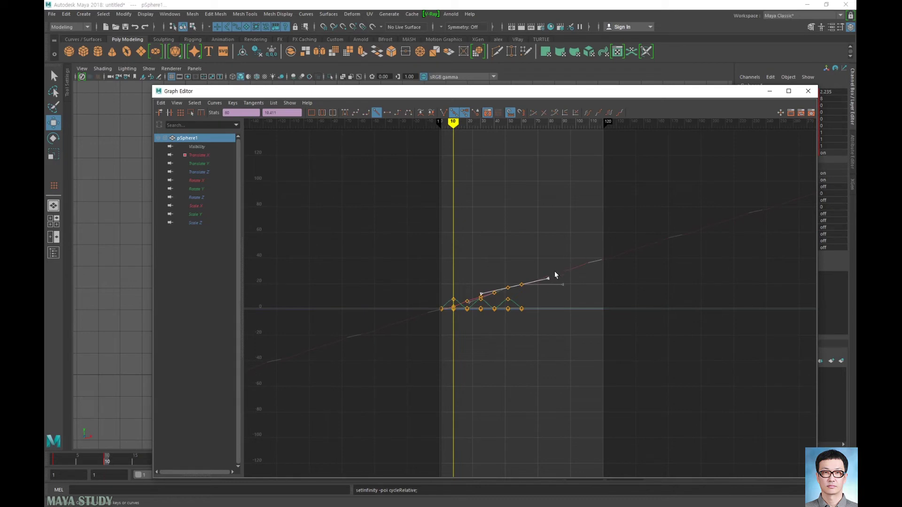
{"action": "scroll", "coordinate": [520, 305], "scroll_direction": "up", "scroll_amount": 5}
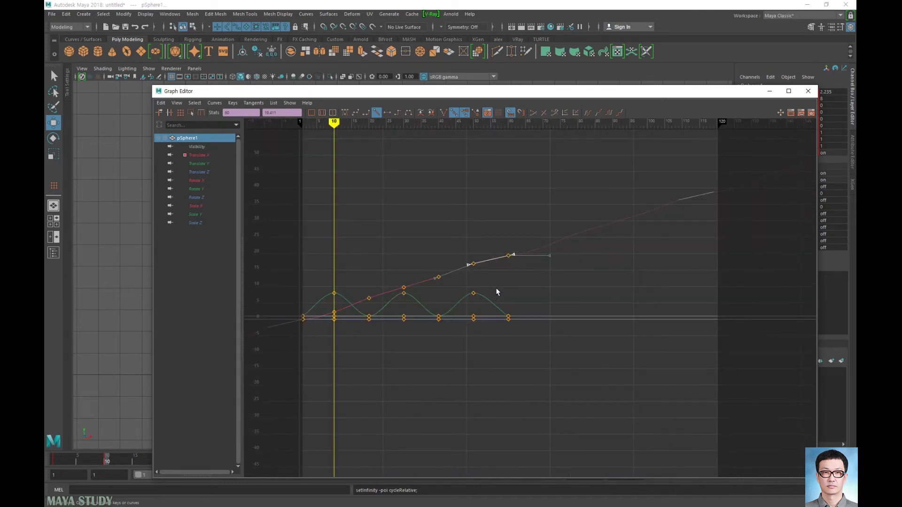
- Select the Translate Y curve, shrink the Graph Editor to uncover the front view, and reposition that view around the sphere
{"action": "left_click", "coordinate": [488, 303]}
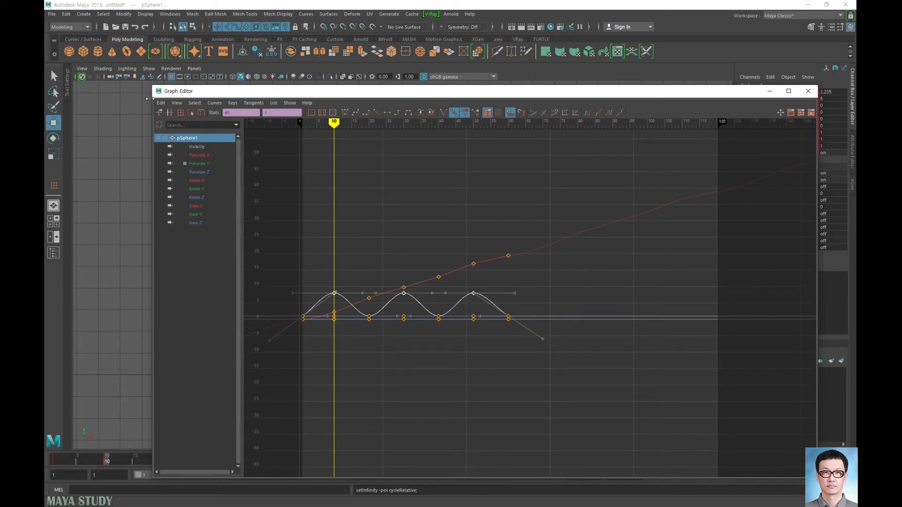
{"action": "left_click_drag", "start_coordinate": [153, 116], "coordinate": [502, 162]}
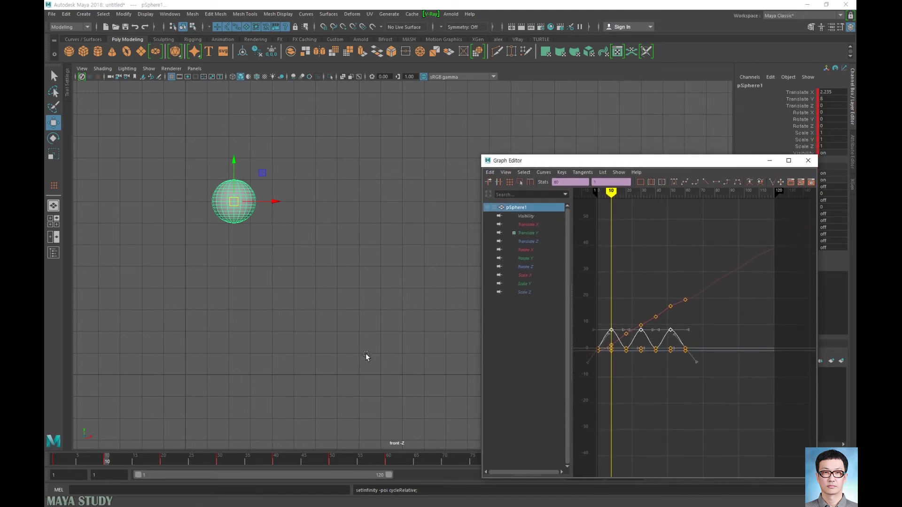
{"action": "middle_click_drag", "start_coordinate": [361, 333], "coordinate": [286, 349], "text": "alt"}
{"action": "right_click_drag", "start_coordinate": [287, 349], "coordinate": [306, 342], "text": "alt"}
- Clear the key selection and isolate the Translate Y curve, zoomed in on its bounces
{"action": "left_click", "coordinate": [672, 283]}
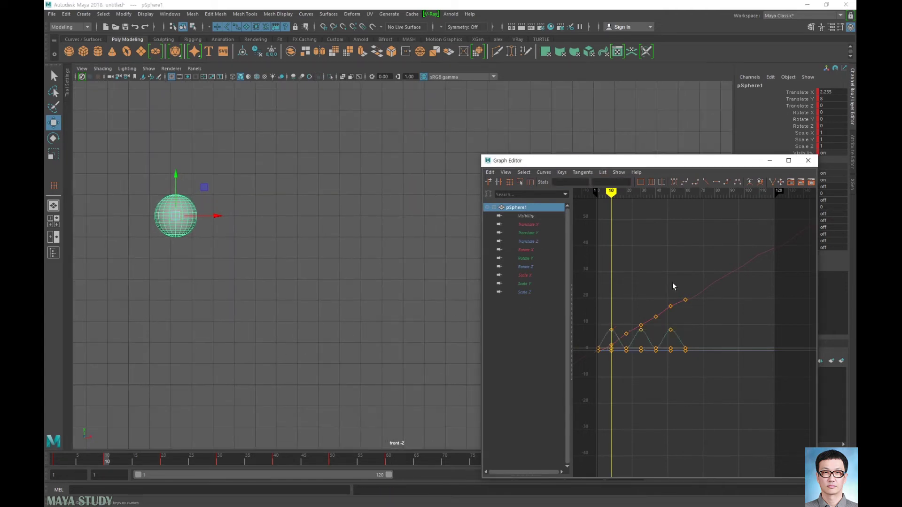
{"action": "middle_click_drag", "start_coordinate": [670, 295], "coordinate": [663, 298], "text": "alt"}
{"action": "scroll", "coordinate": [721, 268], "scroll_direction": "up", "scroll_amount": 5}
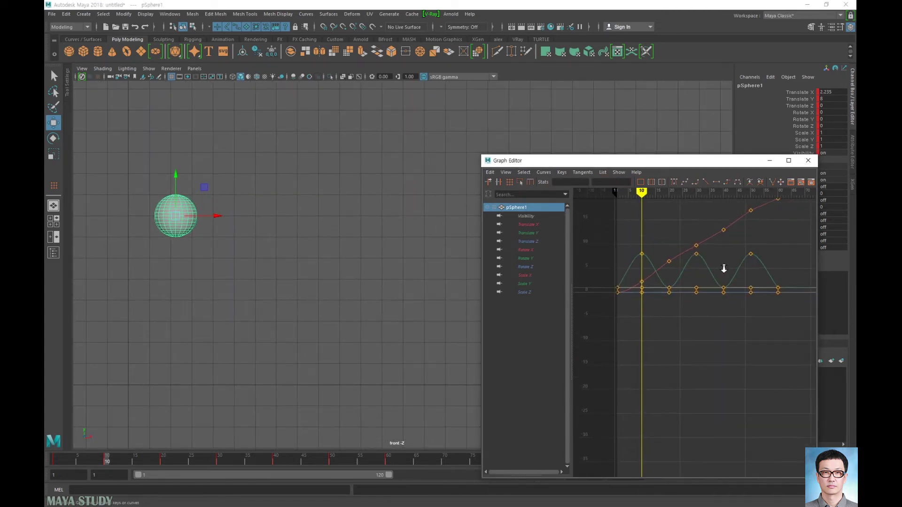
{"action": "left_click", "coordinate": [534, 233]}
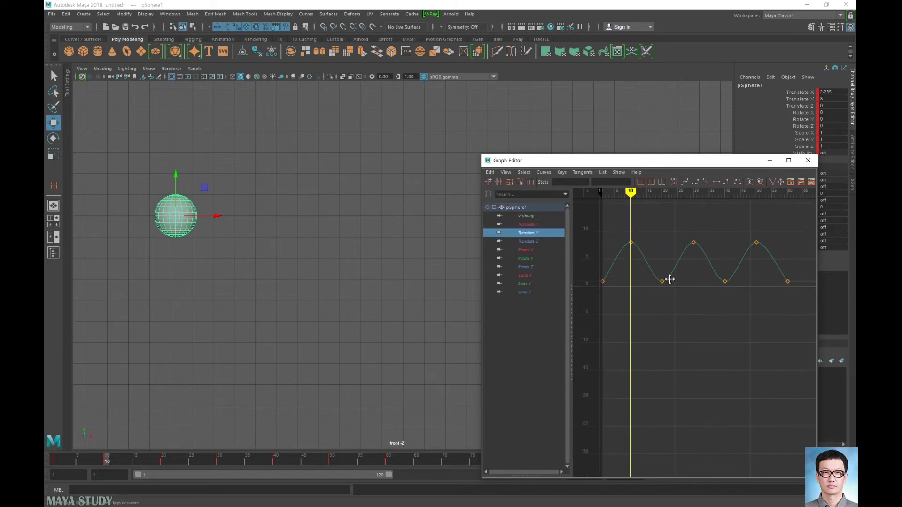
{"action": "middle_click_drag", "start_coordinate": [667, 278], "coordinate": [668, 285], "text": "alt"}
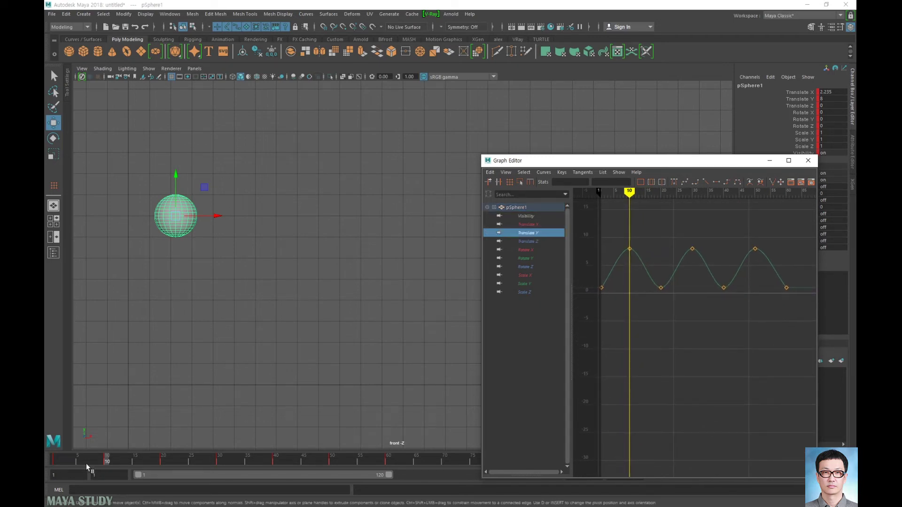
- Steepen the out tangent of the Translate Y key at frame 1 and scrub the timeline from frame 1 to 18
{"action": "mouse_move", "coordinate": [56, 462]}
{"action": "left_mouse_down"}
{"action": "mouse_move", "coordinate": [198, 459]}
{"action": "mouse_move", "coordinate": [372, 416]}
{"action": "mouse_move", "coordinate": [202, 428]}
{"action": "mouse_move", "coordinate": [52, 465]}
{"action": "left_mouse_up"}
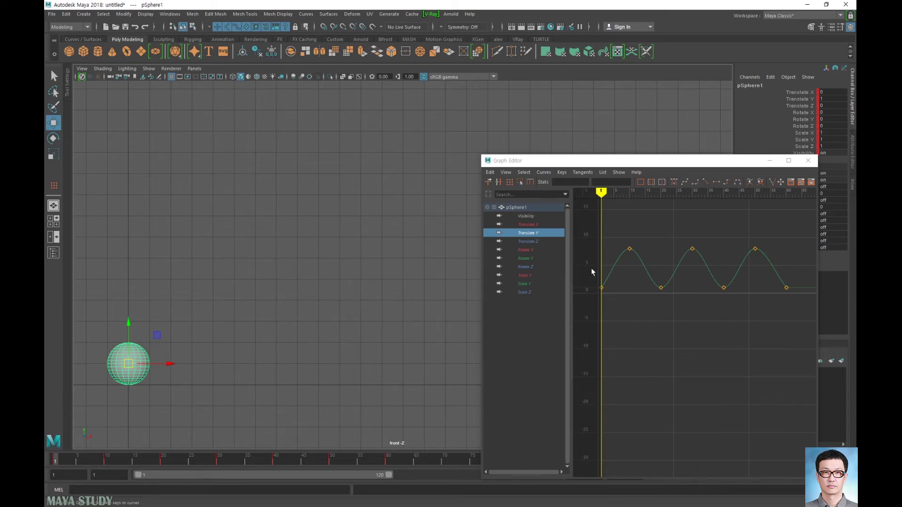
{"action": "left_click_drag", "start_coordinate": [595, 274], "coordinate": [610, 299]}
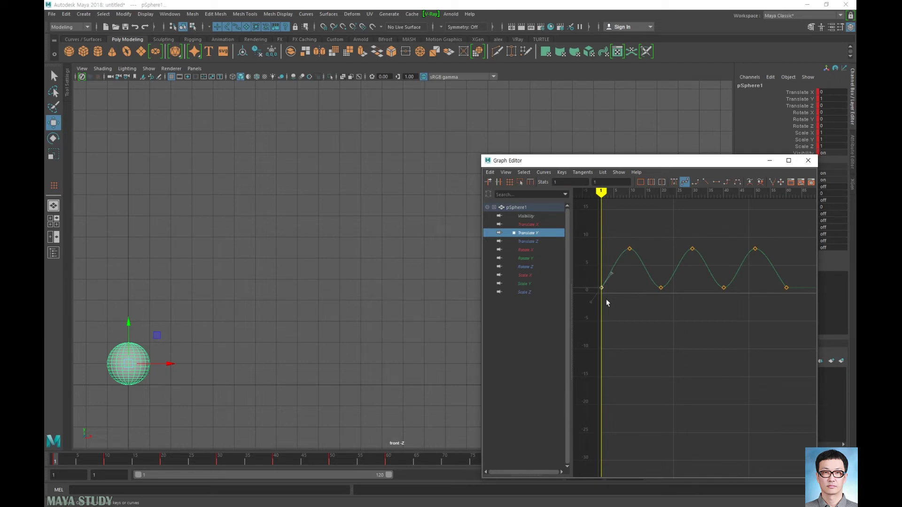
{"action": "right_click_drag", "start_coordinate": [606, 299], "coordinate": [676, 317], "text": "alt"}
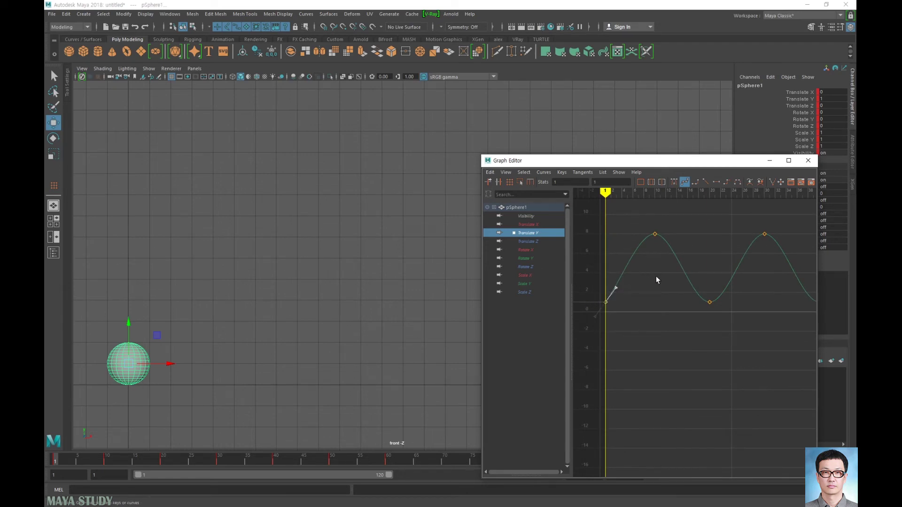
{"action": "middle_click_drag", "start_coordinate": [656, 275], "coordinate": [649, 279]}
{"action": "left_click_drag", "start_coordinate": [55, 455], "coordinate": [151, 447]}
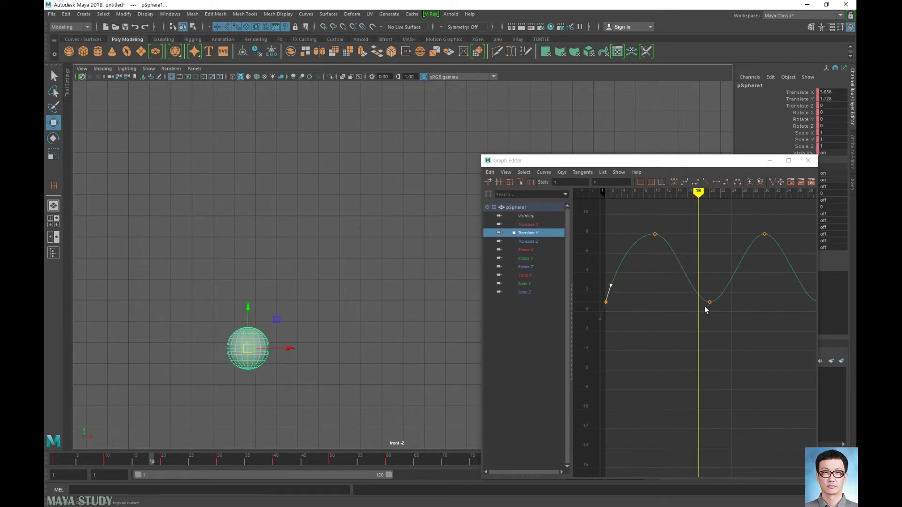
- Break the tangents of the Translate Y key at frame 20 and raise both handles to form a sharp ground contact
{"action": "left_click_drag", "start_coordinate": [667, 286], "coordinate": [733, 313]}
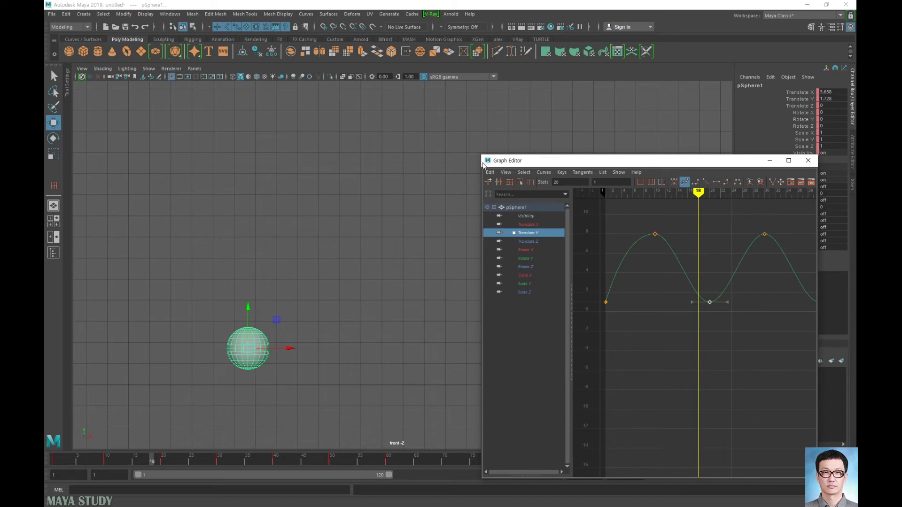
{"action": "left_click_drag", "start_coordinate": [482, 163], "coordinate": [418, 164]}
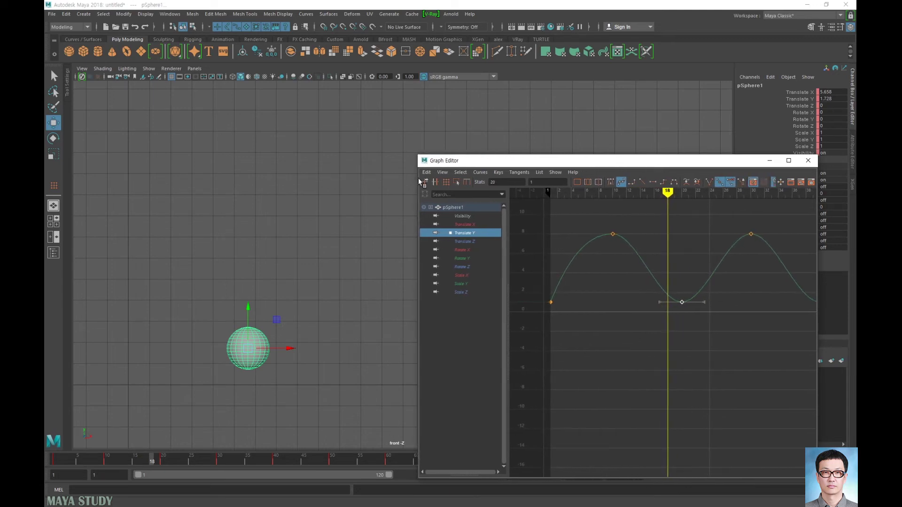
{"action": "left_click", "coordinate": [708, 183]}
{"action": "middle_click_drag", "start_coordinate": [642, 338], "coordinate": [660, 330]}
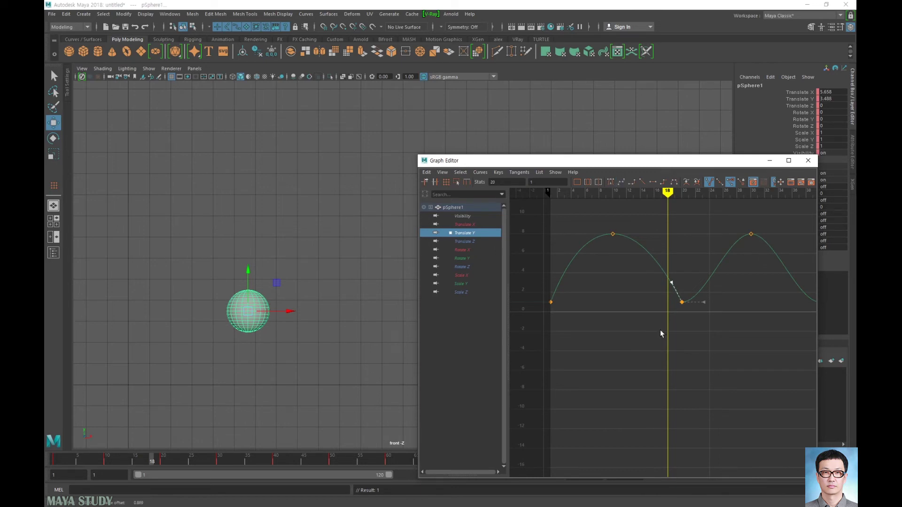
{"action": "left_click_drag", "start_coordinate": [692, 261], "coordinate": [713, 281]}
{"action": "middle_click_drag", "start_coordinate": [756, 328], "coordinate": [742, 314]}
- Break the tangents of the Translate Y key at frame 40 and raise its in and out handles into a sharp V
{"action": "middle_click_drag", "start_coordinate": [768, 302], "coordinate": [677, 305], "text": "alt"}
{"action": "left_click_drag", "start_coordinate": [684, 278], "coordinate": [744, 318]}
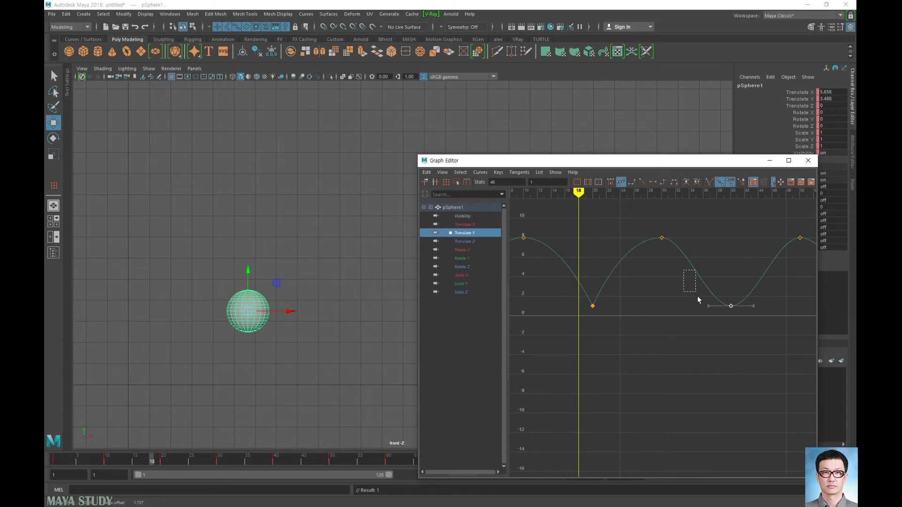
{"action": "left_click_drag", "start_coordinate": [697, 297], "coordinate": [711, 328]}
{"action": "left_click", "coordinate": [708, 182]}
{"action": "middle_click_drag", "start_coordinate": [693, 346], "coordinate": [710, 335]}
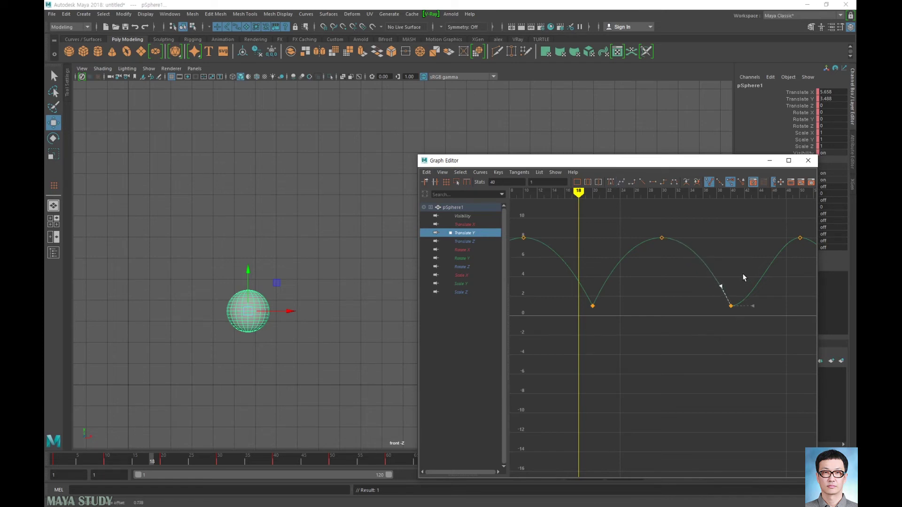
{"action": "left_click_drag", "start_coordinate": [761, 312], "coordinate": [766, 324]}
{"action": "middle_click_drag", "start_coordinate": [776, 342], "coordinate": [598, 334]}
- Steepen the in tangent of the Translate Y key at frame 60 and minimize the Graph Editor
{"action": "left_click_drag", "start_coordinate": [646, 306], "coordinate": [725, 343]}
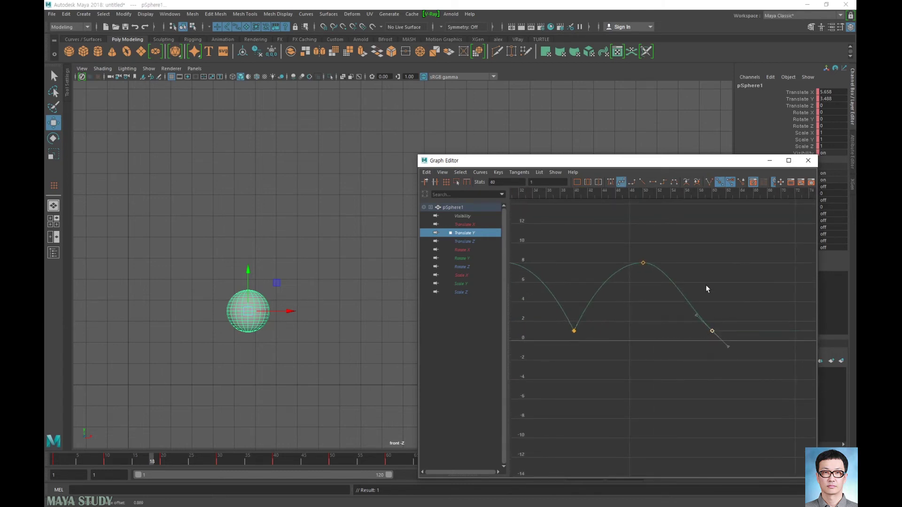
{"action": "left_click_drag", "start_coordinate": [706, 288], "coordinate": [684, 331]}
{"action": "middle_click_drag", "start_coordinate": [671, 314], "coordinate": [680, 308]}
{"action": "left_click", "coordinate": [770, 161]}
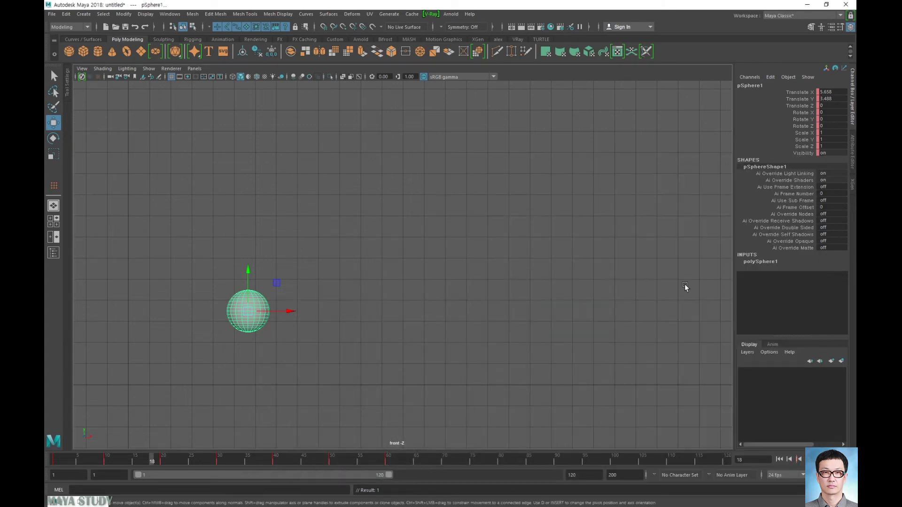
- Deselect the sphere, play the bounce animation, then stop and return to frame 1
{"action": "left_click", "coordinate": [593, 342]}
{"action": "left_click", "coordinate": [791, 459]}
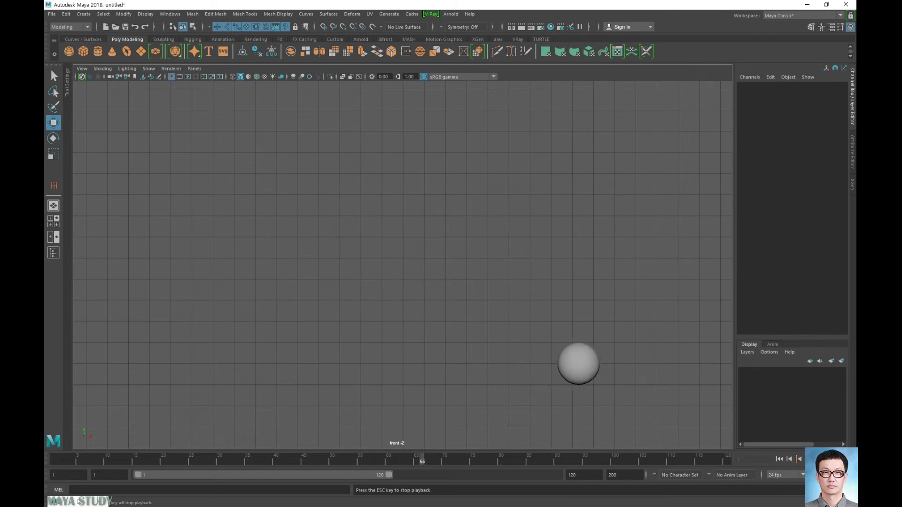
{"action": "left_click", "coordinate": [789, 460]}
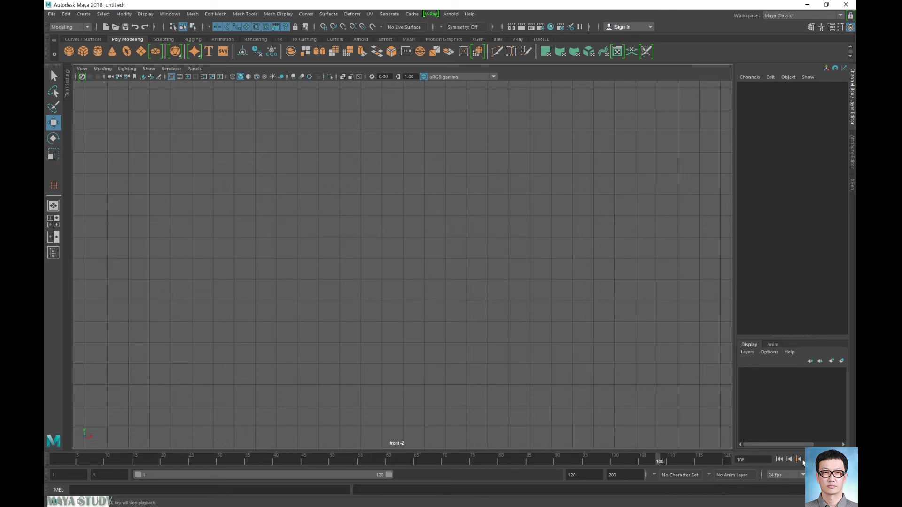
{"action": "left_click", "coordinate": [780, 460]}
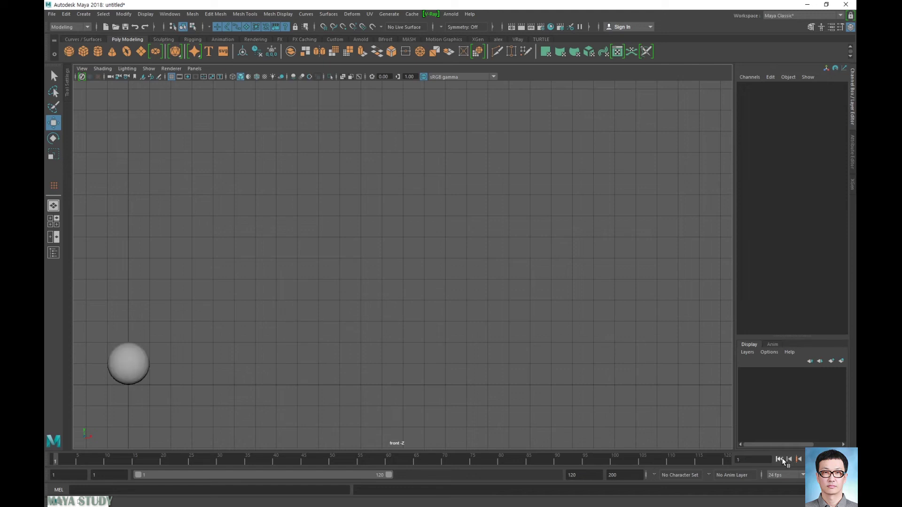
- Select the sphere at frame 1 and widen the Graph Editor window before minimizing it
{"action": "left_click", "coordinate": [136, 366]}
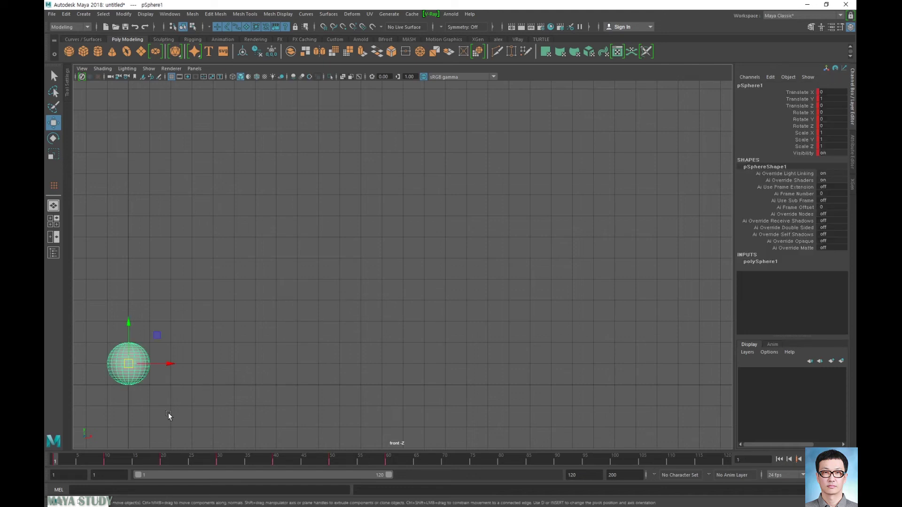
{"action": "left_click", "coordinate": [66, 458]}
{"action": "mouse_move", "coordinate": [66, 458]}
{"action": "left_mouse_down"}
{"action": "mouse_move", "coordinate": [376, 461]}
{"action": "mouse_move", "coordinate": [52, 462]}
{"action": "left_mouse_up"}
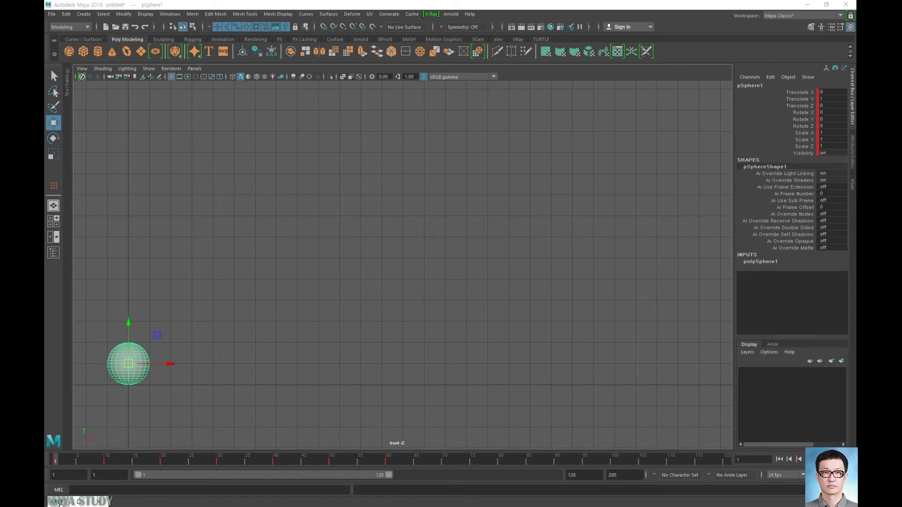
{"action": "key", "text": "shift+g"}
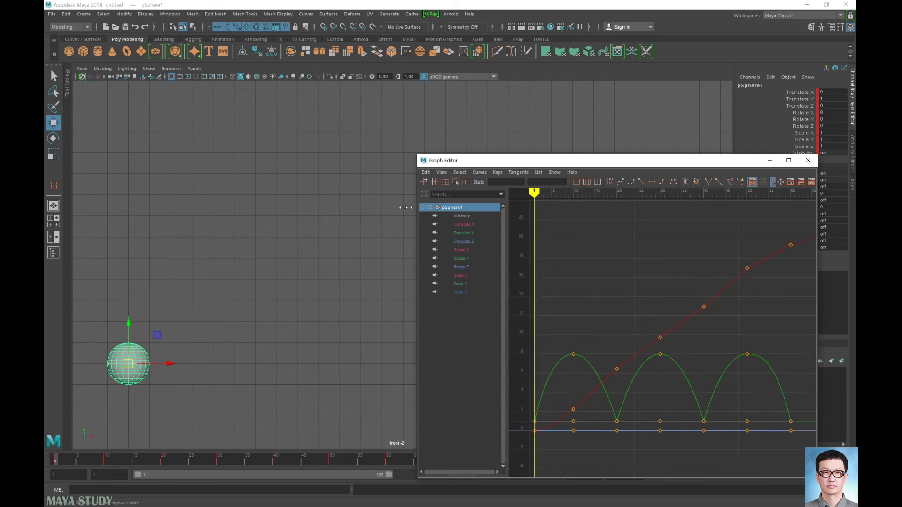
{"action": "left_click_drag", "start_coordinate": [415, 207], "coordinate": [302, 207]}
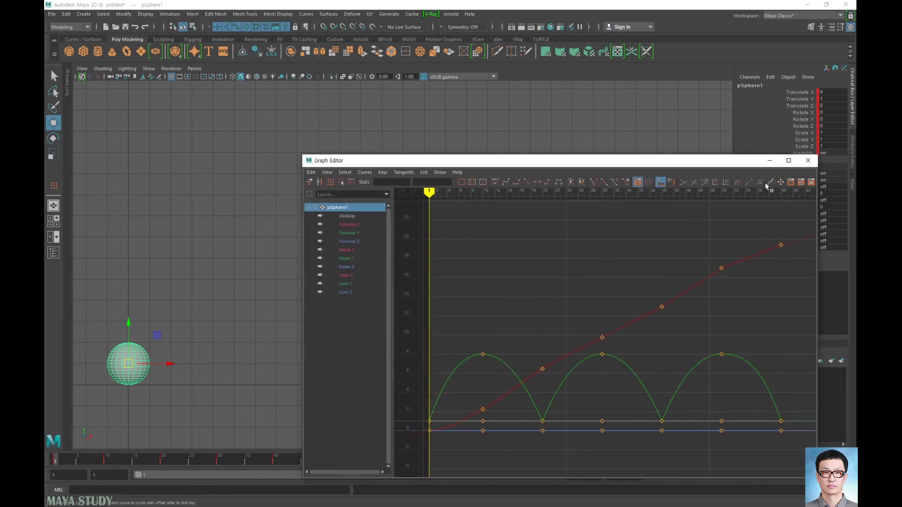
{"action": "left_click", "coordinate": [769, 160]}
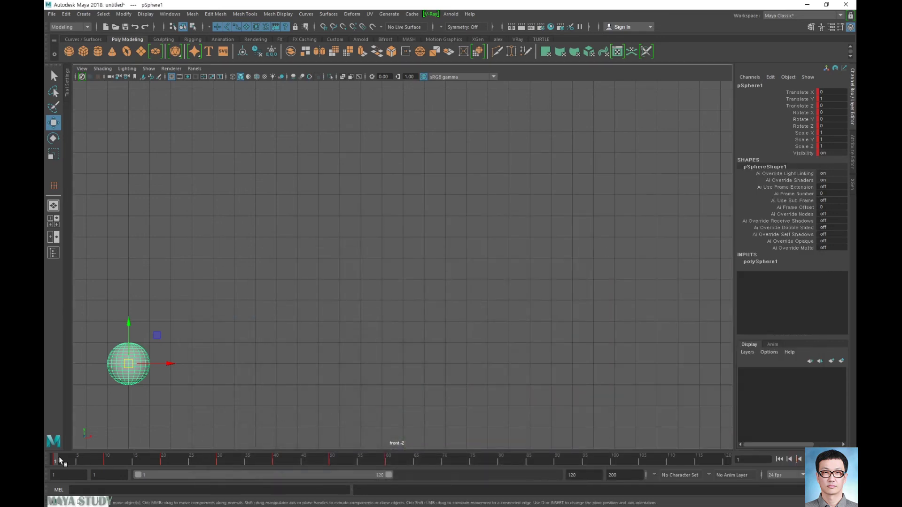
- Scrub the timeline from frame 1 to 60 and set the post infinity of all the sphere's curves to Linear
{"action": "left_click_drag", "start_coordinate": [60, 458], "coordinate": [389, 460]}
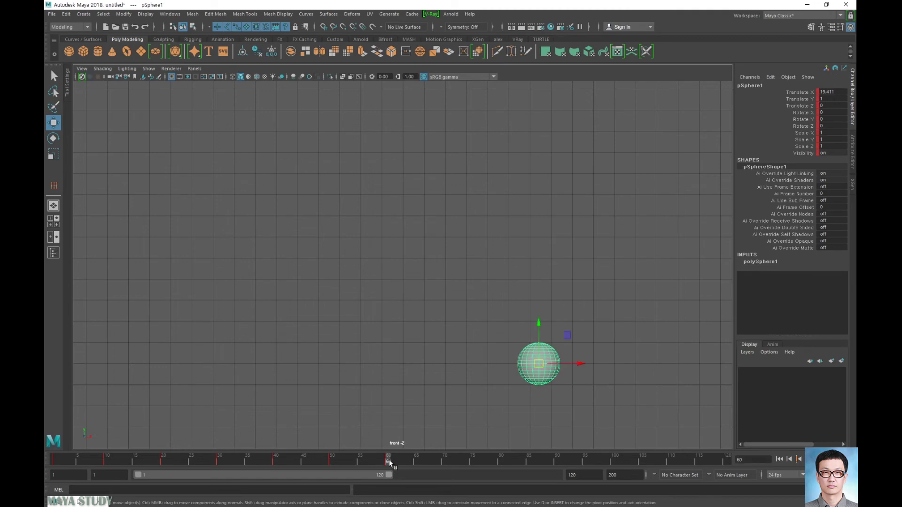
{"action": "double_click", "coordinate": [64, 503]}
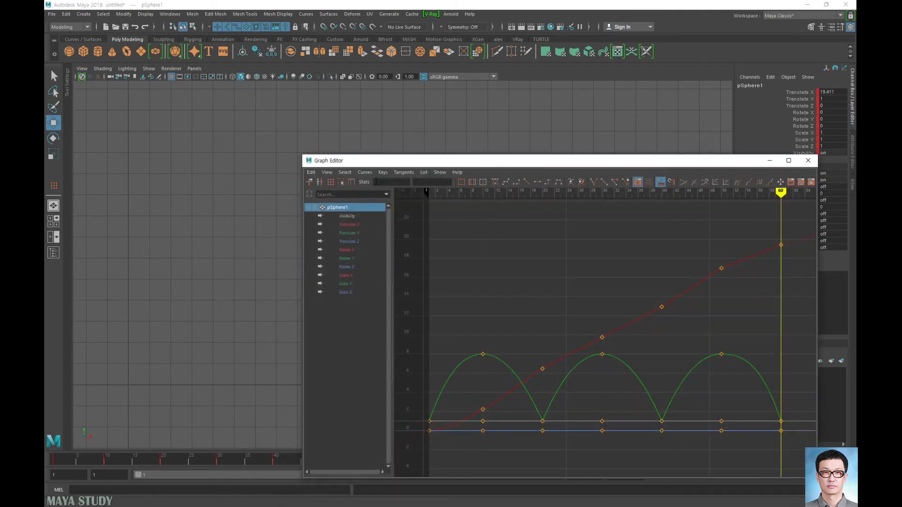
{"action": "left_click", "coordinate": [366, 172]}
{"action": "mouse_move", "coordinate": [376, 196]}
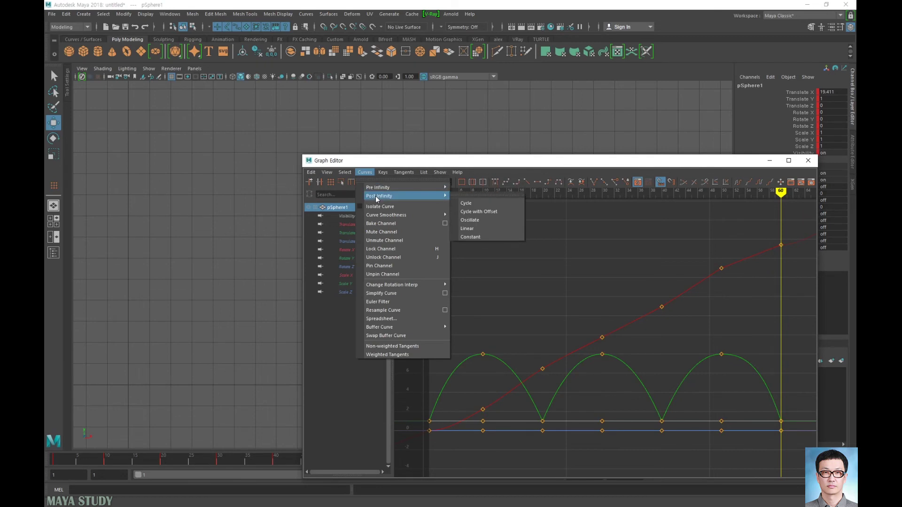
{"action": "left_click", "coordinate": [468, 229]}
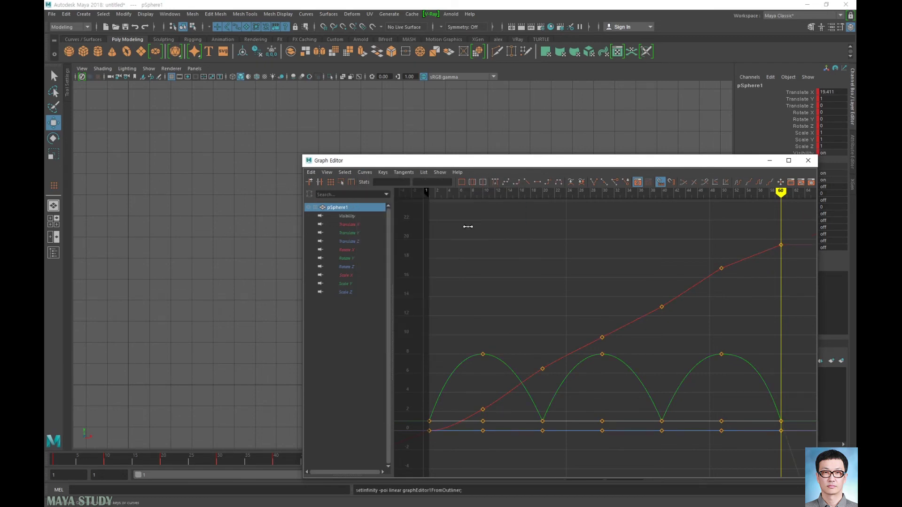
{"action": "middle_click_drag", "start_coordinate": [751, 307], "coordinate": [590, 315], "text": "alt"}
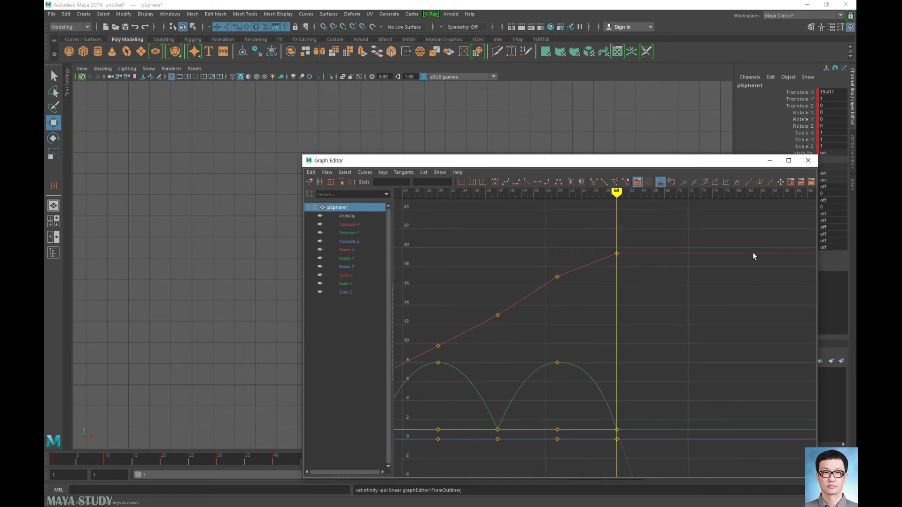
{"action": "left_click", "coordinate": [808, 160]}
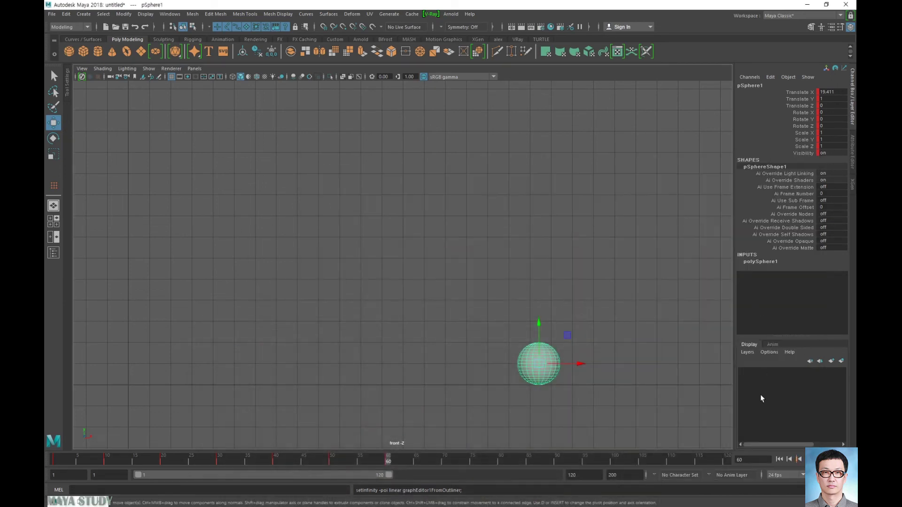
- Play the animation from frame 1 and stop it at frame 89
{"action": "left_click", "coordinate": [779, 459]}
{"action": "left_click", "coordinate": [819, 459]}
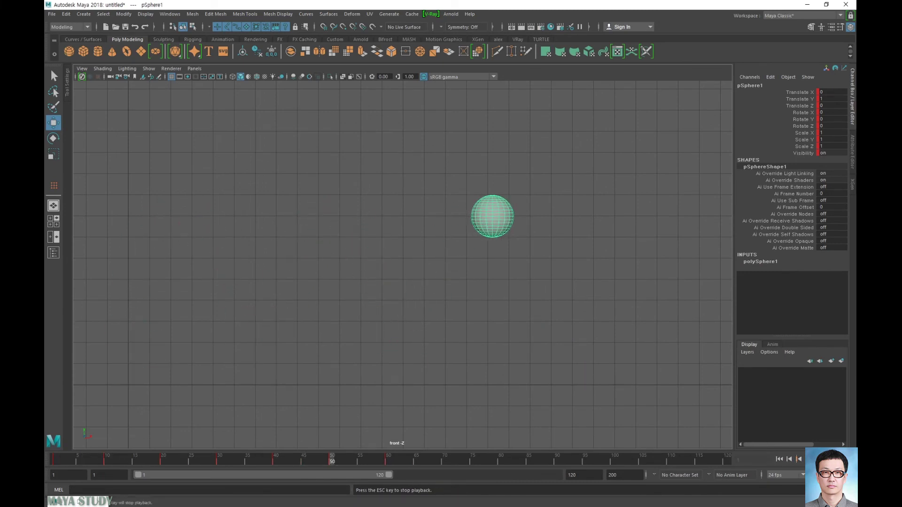
{"action": "key", "text": "Escape"}
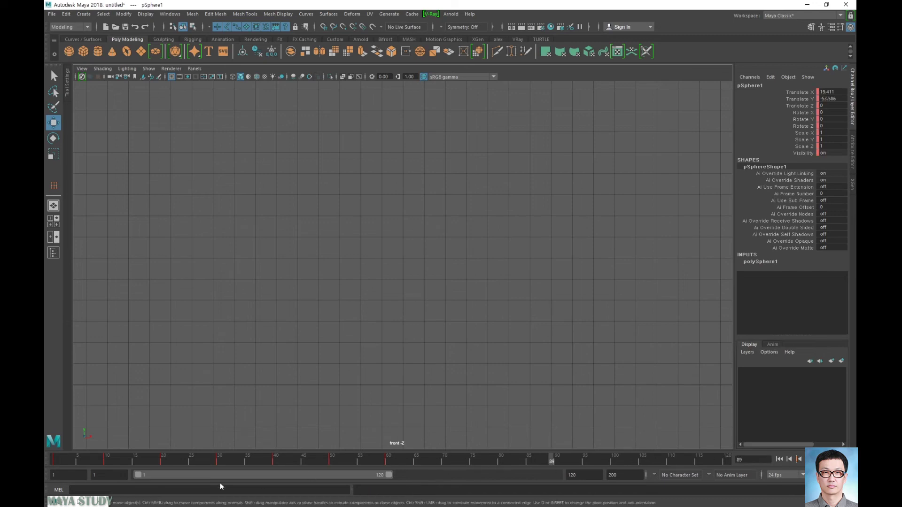
- Set the post infinity of the Translate Y curve to Constant and frame all curves in the Graph Editor
{"action": "left_click", "coordinate": [61, 501]}
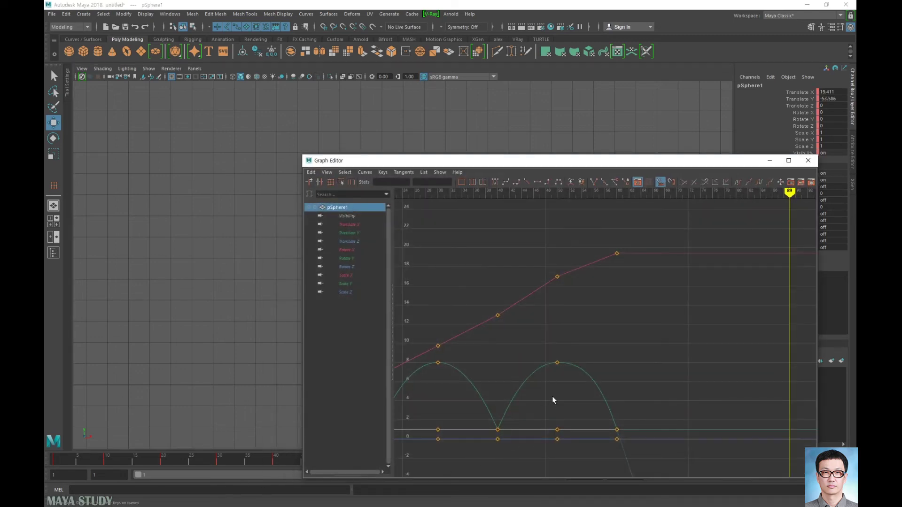
{"action": "left_click", "coordinate": [606, 401]}
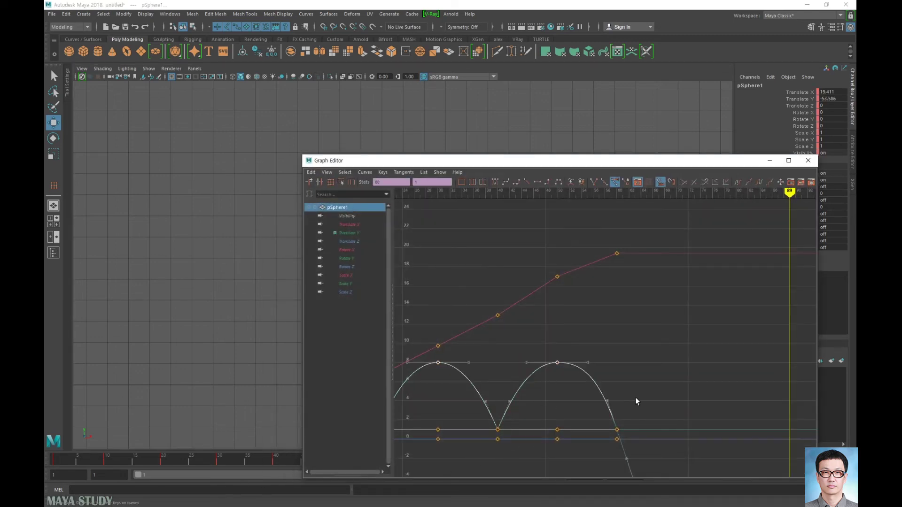
{"action": "left_click", "coordinate": [365, 172]}
{"action": "mouse_move", "coordinate": [376, 196]}
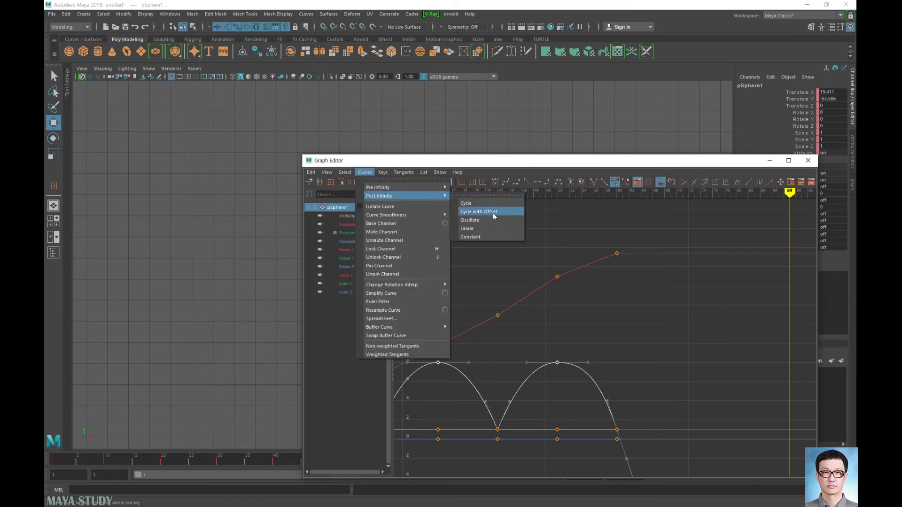
{"action": "left_click", "coordinate": [475, 228]}
{"action": "left_click", "coordinate": [475, 238]}
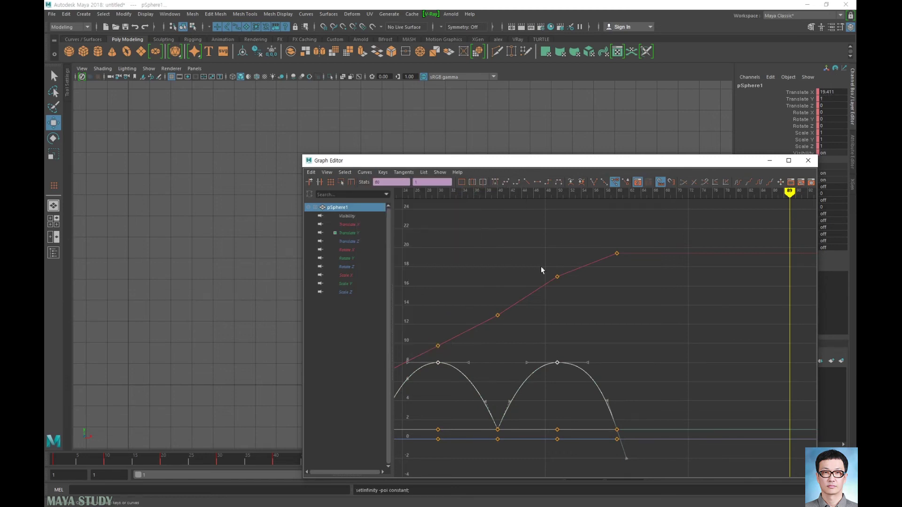
{"action": "left_click_drag", "start_coordinate": [614, 367], "coordinate": [591, 407]}
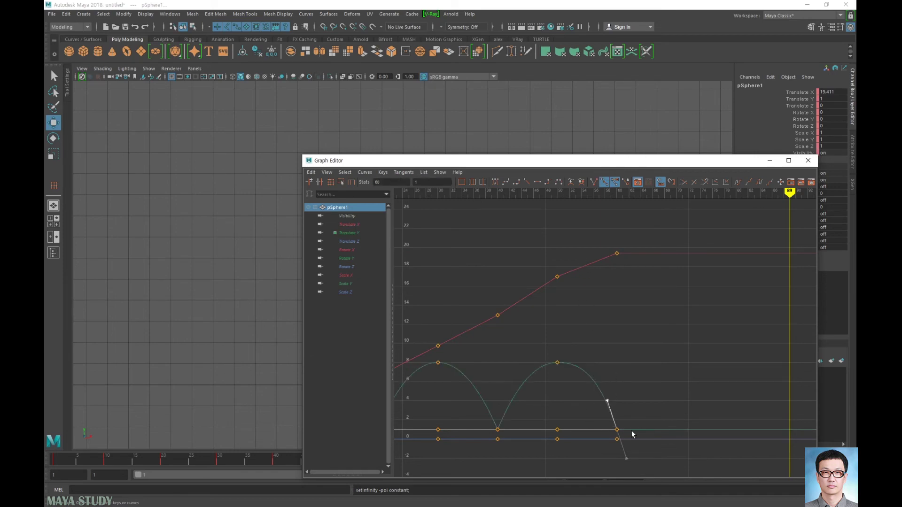
{"action": "key", "text": "a"}
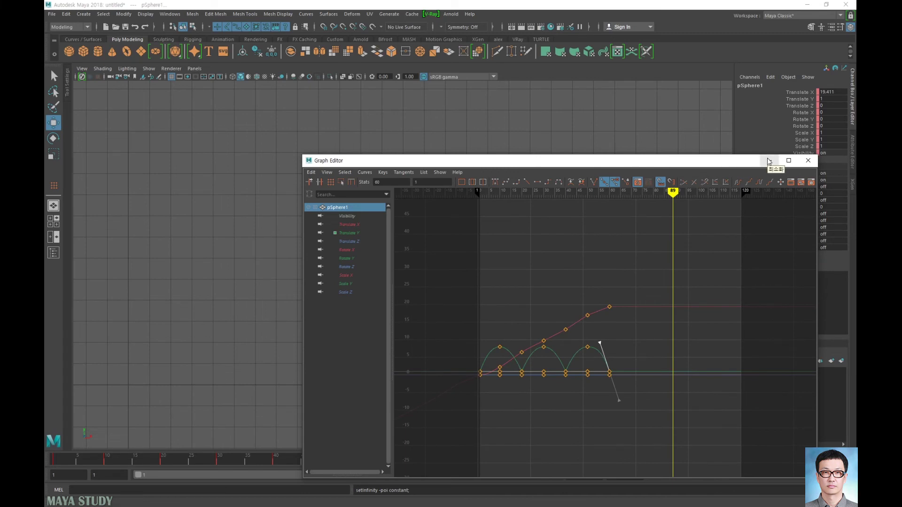
- Raise the out tangent of the Translate X key at frame 1 to smooth the start of the curve
{"action": "middle_click_drag", "start_coordinate": [497, 380], "coordinate": [515, 345], "text": "alt"}
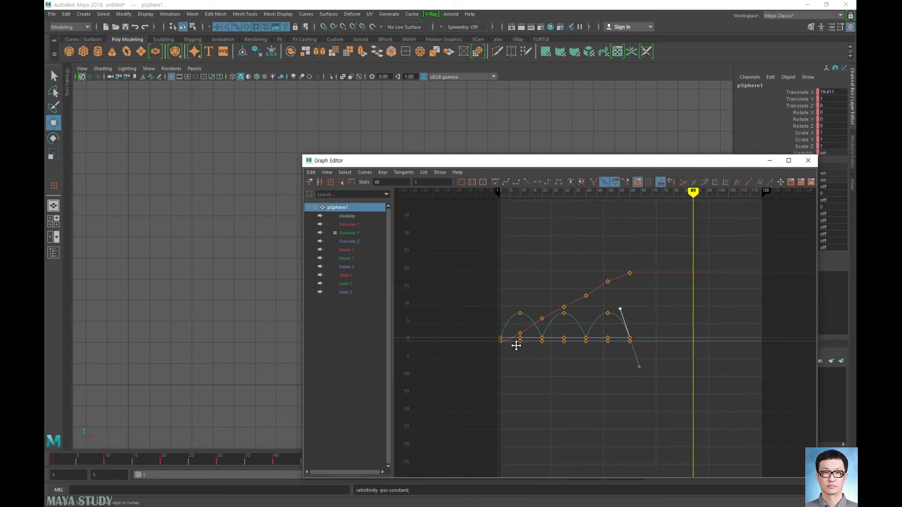
{"action": "right_click_drag", "start_coordinate": [516, 345], "coordinate": [552, 362], "text": "alt"}
{"action": "key", "text": "a"}
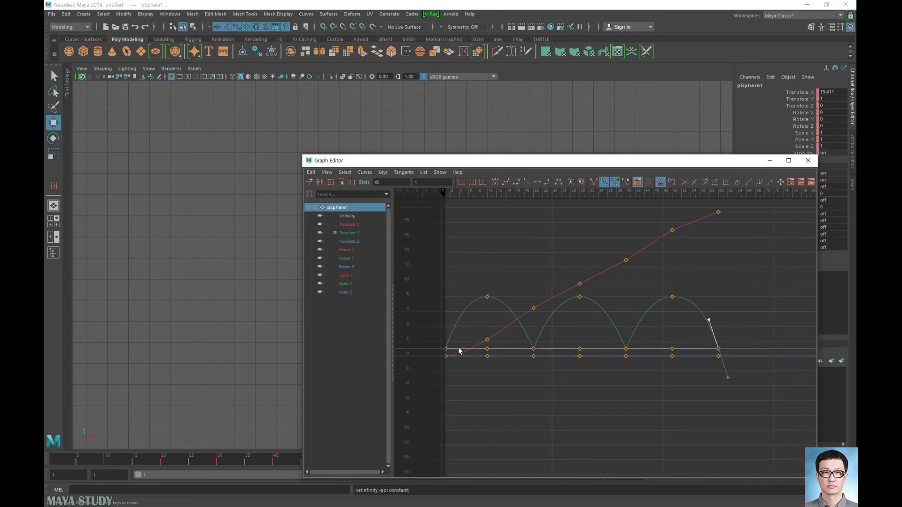
{"action": "middle_click_drag", "start_coordinate": [458, 351], "coordinate": [543, 320], "text": "alt"}
{"action": "right_click_drag", "start_coordinate": [543, 319], "coordinate": [565, 327], "text": "alt"}
{"action": "middle_click_drag", "start_coordinate": [511, 297], "coordinate": [555, 316], "text": "alt"}
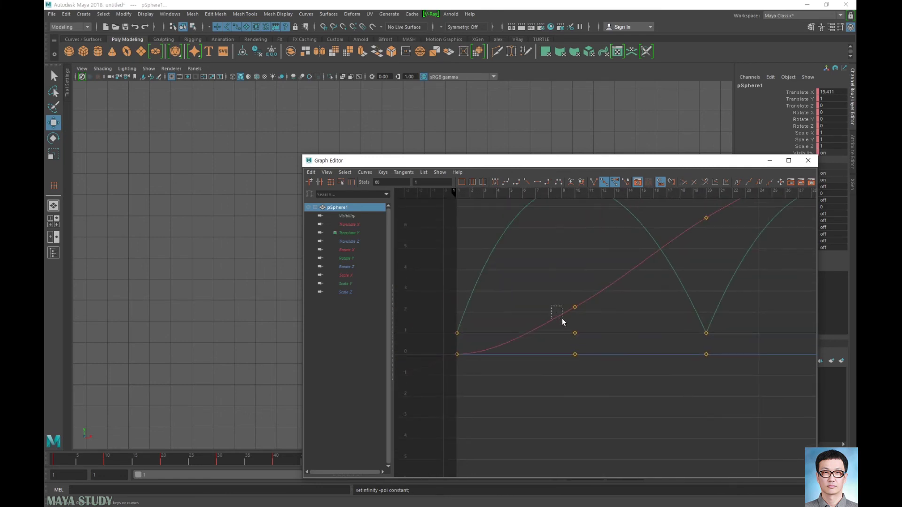
{"action": "left_click", "coordinate": [550, 322]}
{"action": "left_click_drag", "start_coordinate": [475, 335], "coordinate": [497, 366]}
{"action": "key", "text": "f"}
{"action": "middle_click_drag", "start_coordinate": [641, 334], "coordinate": [630, 339], "text": "alt"}
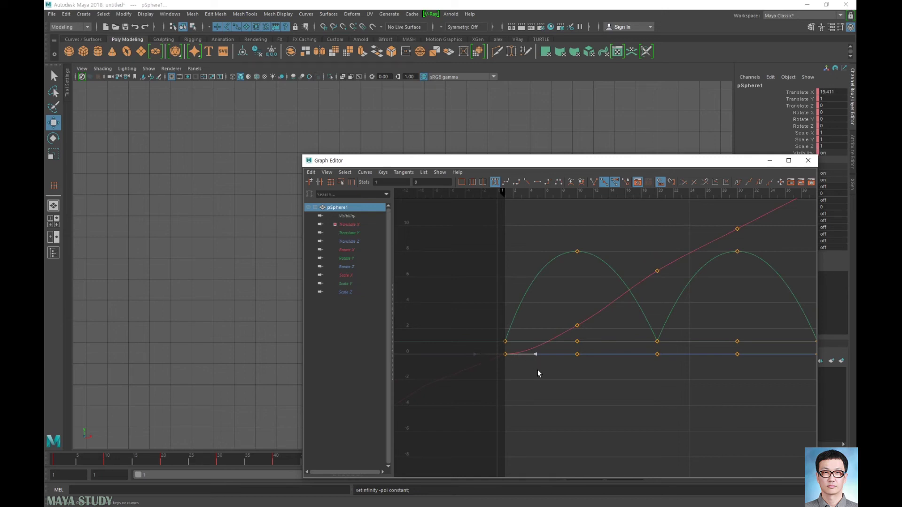
{"action": "middle_click_drag", "start_coordinate": [536, 368], "coordinate": [555, 353]}
- Raise the Translate X key at frame 10 slightly, to a value of about 2.7
{"action": "key", "text": "q"}
{"action": "left_click_drag", "start_coordinate": [551, 303], "coordinate": [623, 318]}
{"action": "left_click_drag", "start_coordinate": [657, 263], "coordinate": [668, 278]}
{"action": "left_click_drag", "start_coordinate": [556, 313], "coordinate": [583, 330]}
{"action": "middle_click_drag", "start_coordinate": [593, 358], "coordinate": [598, 352]}
- Lower the Translate X key at frame 50 to about 16 to straighten the curve, undoing the unwanted moves
{"action": "middle_click_drag", "start_coordinate": [703, 314], "coordinate": [587, 380], "text": "alt"}
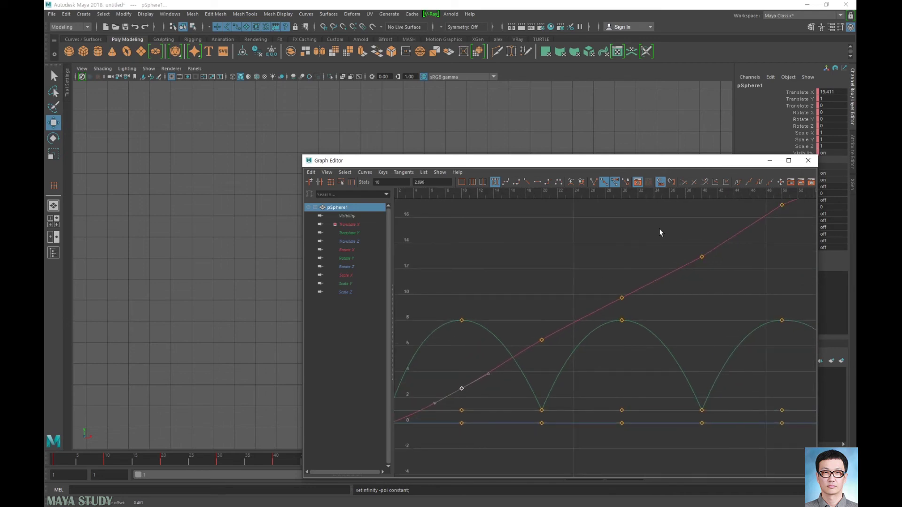
{"action": "middle_click_drag", "start_coordinate": [707, 248], "coordinate": [569, 328], "text": "alt"}
{"action": "left_click_drag", "start_coordinate": [622, 253], "coordinate": [656, 301]}
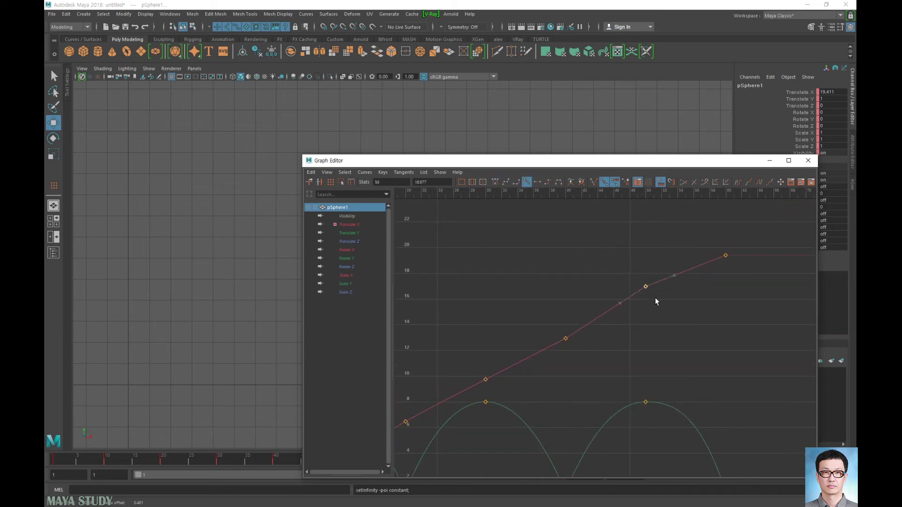
{"action": "middle_click_drag", "start_coordinate": [652, 299], "coordinate": [651, 307]}
{"action": "key", "text": "ctrl+z"}
{"action": "middle_click_drag", "start_coordinate": [649, 266], "coordinate": [698, 276]}
{"action": "middle_click_drag", "start_coordinate": [656, 306], "coordinate": [670, 338], "text": "shift"}
{"action": "key", "text": "ctrl+z"}
{"action": "key", "text": "ctrl+z"}
{"action": "mouse_move", "coordinate": [666, 303]}
{"action": "middle_mouse_down", "text": "shift"}
{"action": "mouse_move", "coordinate": [663, 323]}
{"action": "mouse_move", "coordinate": [670, 296]}
{"action": "mouse_move", "coordinate": [668, 304]}
{"action": "middle_mouse_up", "text": "shift"}
{"action": "mouse_move", "coordinate": [657, 310]}
{"action": "middle_mouse_down"}
{"action": "mouse_move", "coordinate": [641, 316]}
{"action": "mouse_move", "coordinate": [674, 348]}
{"action": "mouse_move", "coordinate": [648, 332]}
{"action": "mouse_move", "coordinate": [644, 307]}
{"action": "mouse_move", "coordinate": [651, 306]}
{"action": "middle_mouse_up"}
- Review the full Translate X curve, minimize the Graph Editor and scrub the timeline through to frame 88
{"action": "key", "text": "a"}
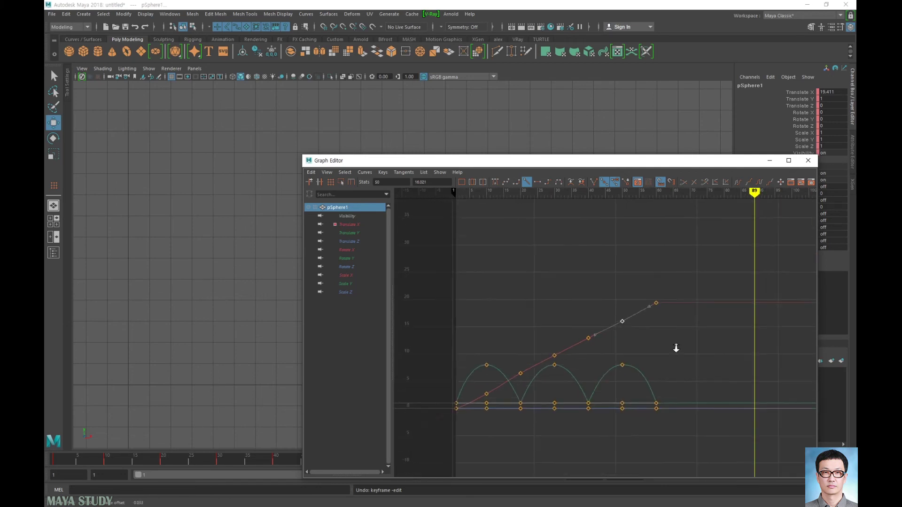
{"action": "scroll", "coordinate": [676, 349], "scroll_direction": "down", "scroll_amount": 1}
{"action": "middle_click_drag", "start_coordinate": [582, 364], "coordinate": [623, 324], "text": "alt"}
{"action": "scroll", "coordinate": [624, 320], "scroll_direction": "up", "scroll_amount": 6}
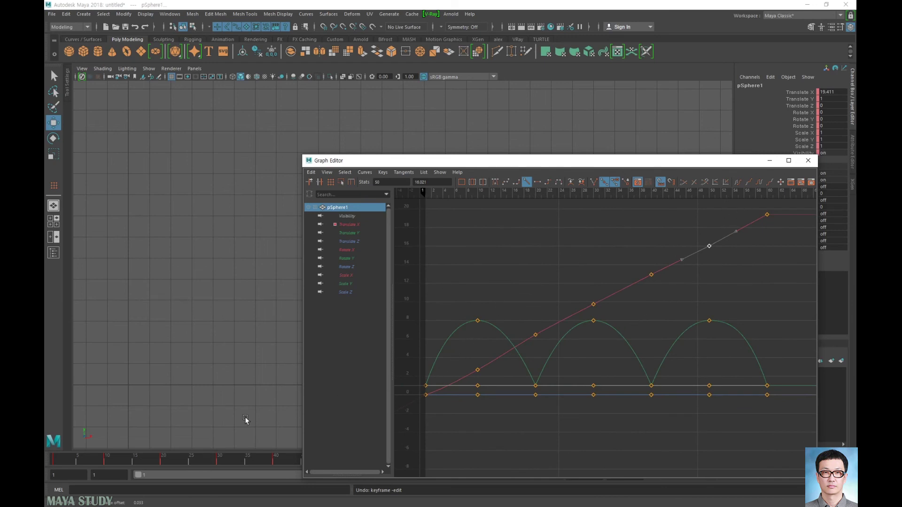
{"action": "left_click", "coordinate": [769, 160]}
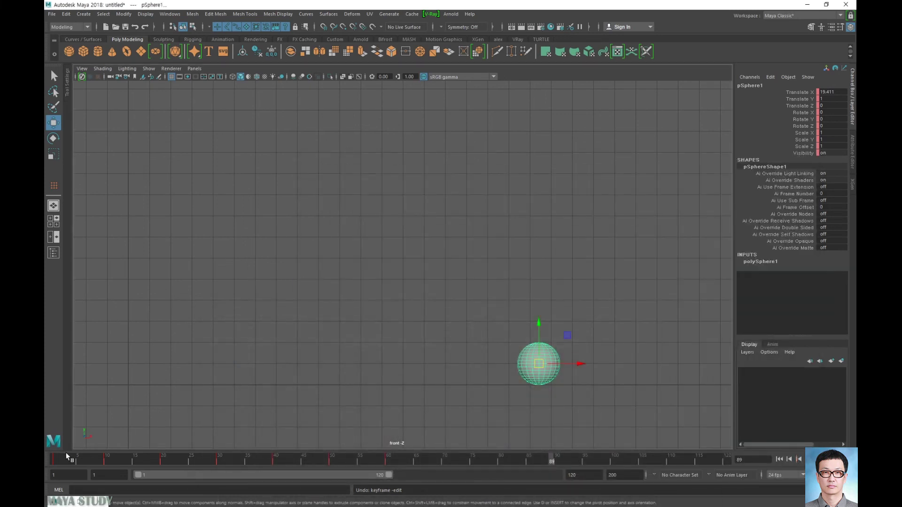
{"action": "left_click_drag", "start_coordinate": [66, 452], "coordinate": [399, 472]}
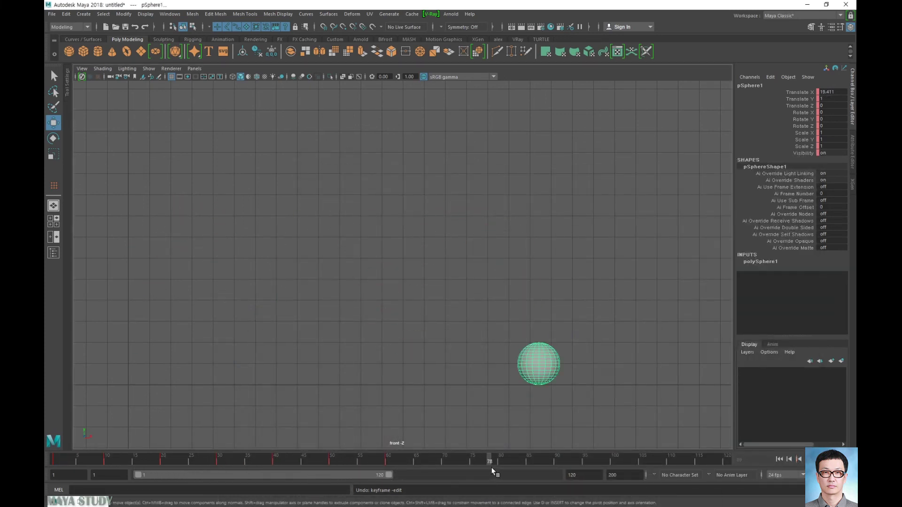
{"action": "left_click_drag", "start_coordinate": [543, 466], "coordinate": [543, 467]}
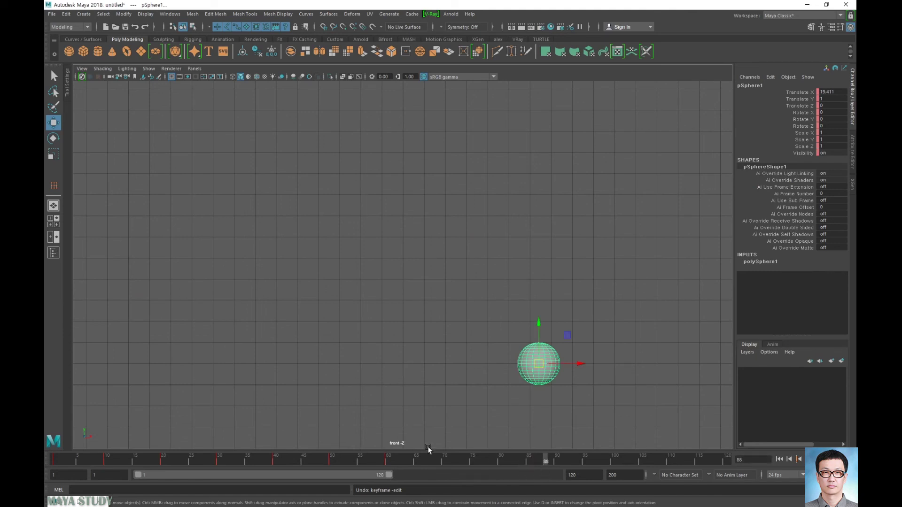
- Reopen the Graph Editor and lower the Translate Y peak at frame 30 to about 7.2
{"action": "double_click", "coordinate": [63, 502]}
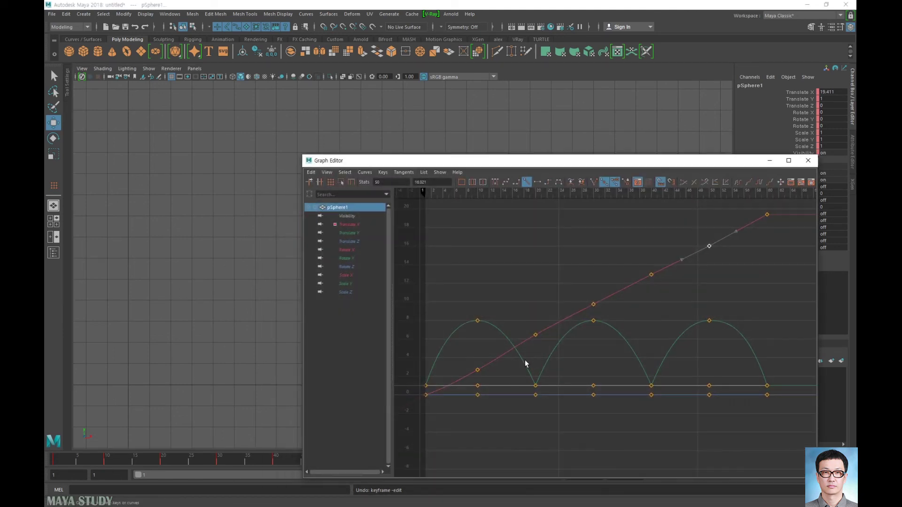
{"action": "right_click_drag", "start_coordinate": [572, 227], "coordinate": [583, 264], "text": "alt+shift"}
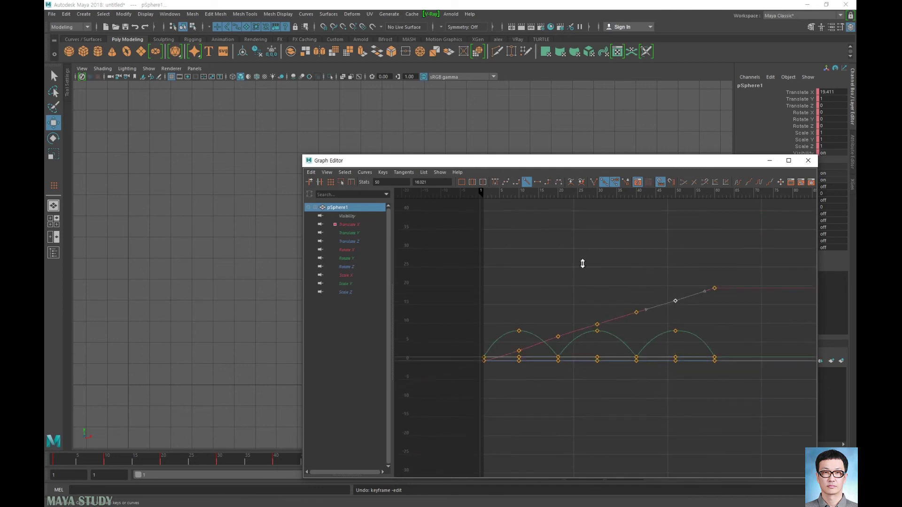
{"action": "left_click", "coordinate": [548, 258]}
{"action": "left_click", "coordinate": [597, 332]}
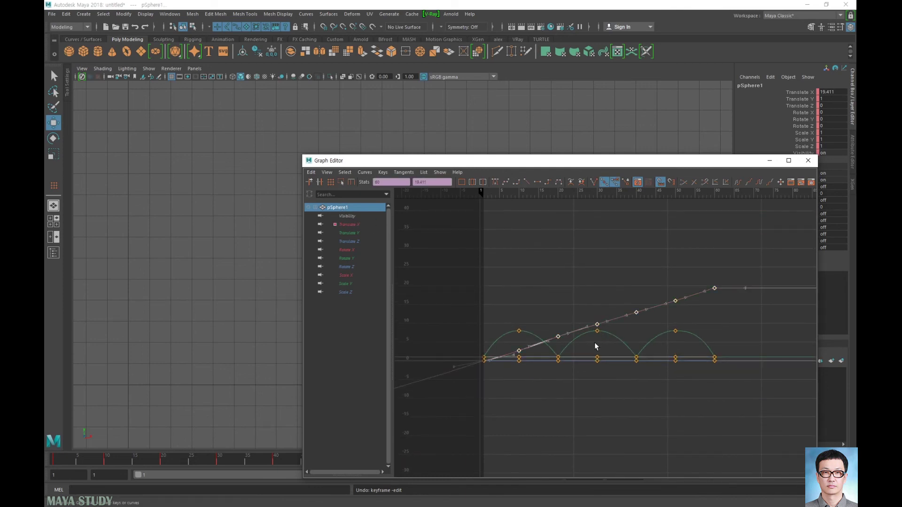
{"action": "left_click_drag", "start_coordinate": [590, 345], "coordinate": [610, 332]}
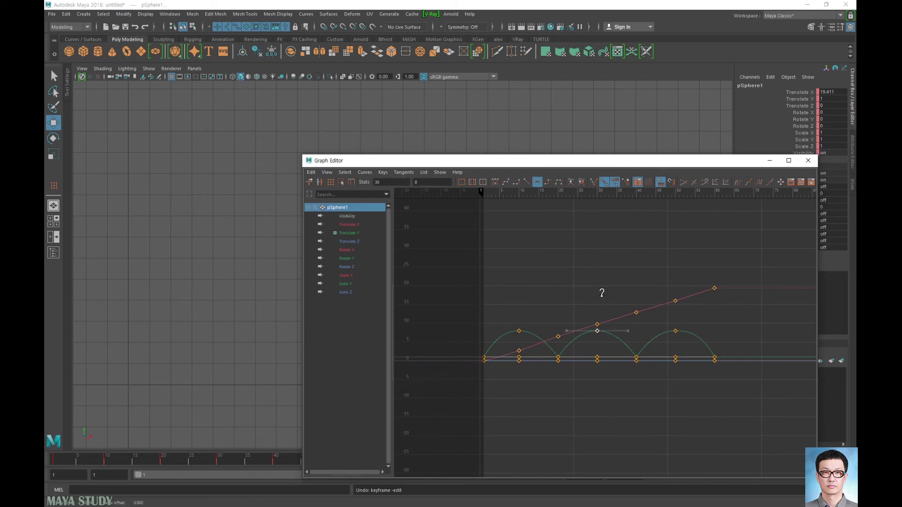
- Lower the Translate Y peak at frame 50 to about 5.2 so the last bounce is the smallest
{"action": "left_click_drag", "start_coordinate": [684, 337], "coordinate": [685, 338]}
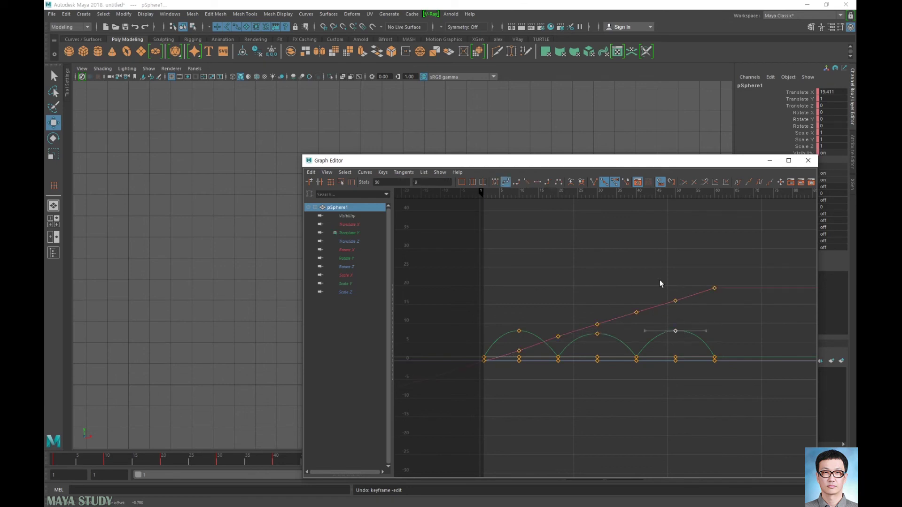
{"action": "middle_click_drag", "start_coordinate": [658, 282], "coordinate": [656, 290], "text": "shift"}
{"action": "middle_click_drag", "start_coordinate": [610, 321], "coordinate": [598, 311], "text": "alt"}
{"action": "scroll", "coordinate": [606, 304], "scroll_direction": "up", "scroll_amount": 4}
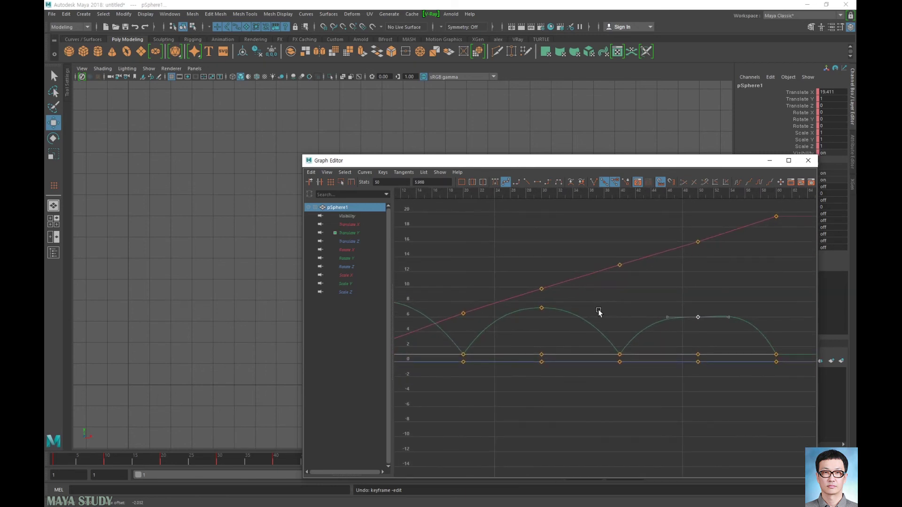
{"action": "scroll", "coordinate": [753, 304], "scroll_direction": "down", "scroll_amount": 2}
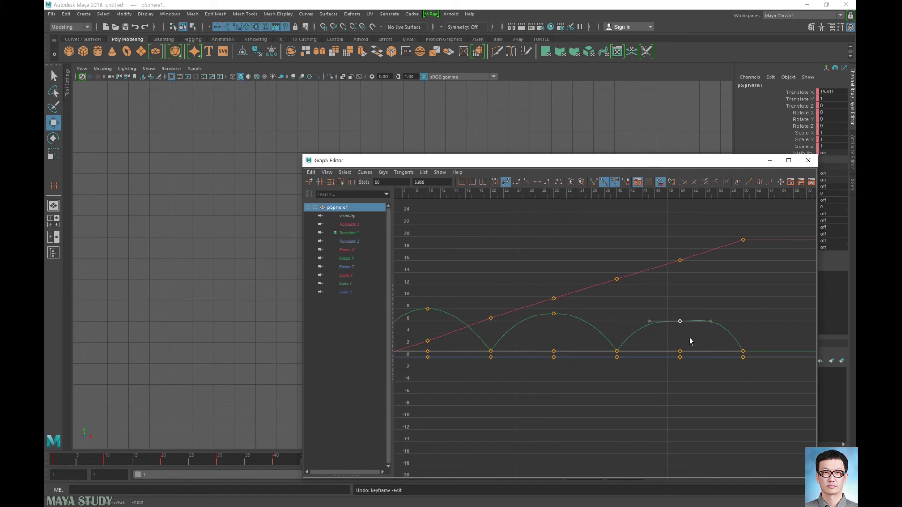
{"action": "middle_click_drag", "start_coordinate": [690, 341], "coordinate": [690, 343], "text": "shift"}
- Retime all of the sphere's keys at frame 30 to frame 28, keeping their values
{"action": "left_click_drag", "start_coordinate": [530, 238], "coordinate": [571, 379]}
{"action": "middle_click_drag", "start_coordinate": [512, 383], "coordinate": [590, 380], "text": "alt"}
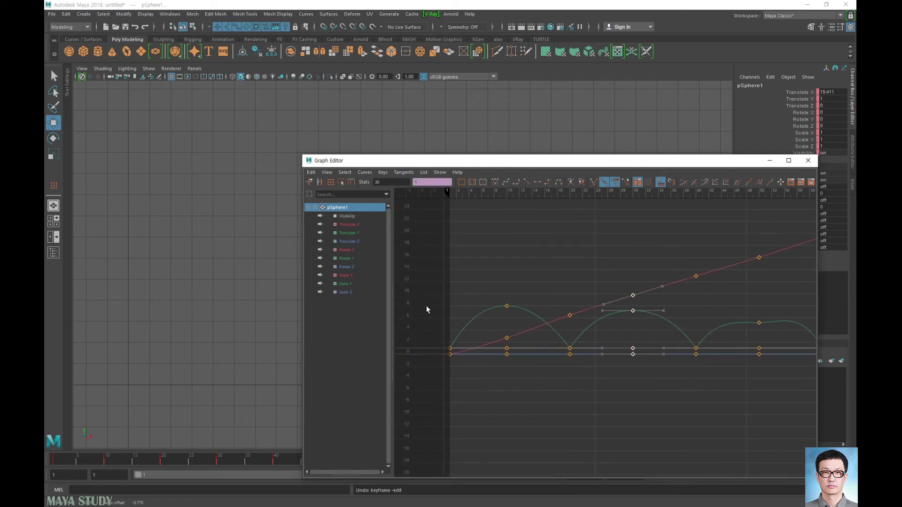
{"action": "left_click_drag", "start_coordinate": [427, 306], "coordinate": [469, 373]}
{"action": "left_click_drag", "start_coordinate": [486, 314], "coordinate": [522, 350]}
{"action": "left_click_drag", "start_coordinate": [550, 268], "coordinate": [572, 347]}
{"action": "left_click_drag", "start_coordinate": [614, 257], "coordinate": [651, 373]}
{"action": "middle_click_drag", "start_coordinate": [650, 375], "coordinate": [634, 380], "text": "shift"}
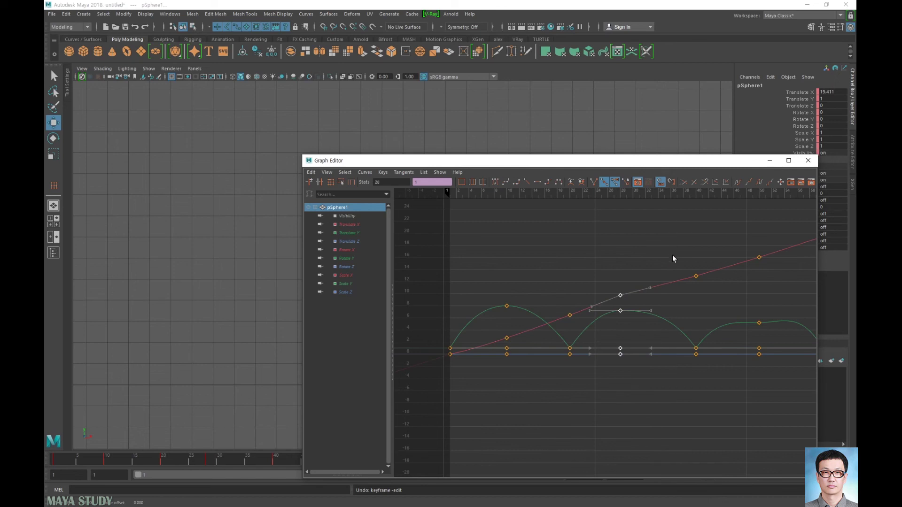
- Retime all keys at frames 40, 50 and 60 to frames 35, 41 and 47 for progressively quicker bounces
{"action": "left_click_drag", "start_coordinate": [669, 246], "coordinate": [704, 365]}
{"action": "middle_click_drag", "start_coordinate": [697, 374], "coordinate": [630, 368], "text": "shift"}
{"action": "left_click_drag", "start_coordinate": [660, 238], "coordinate": [698, 372]}
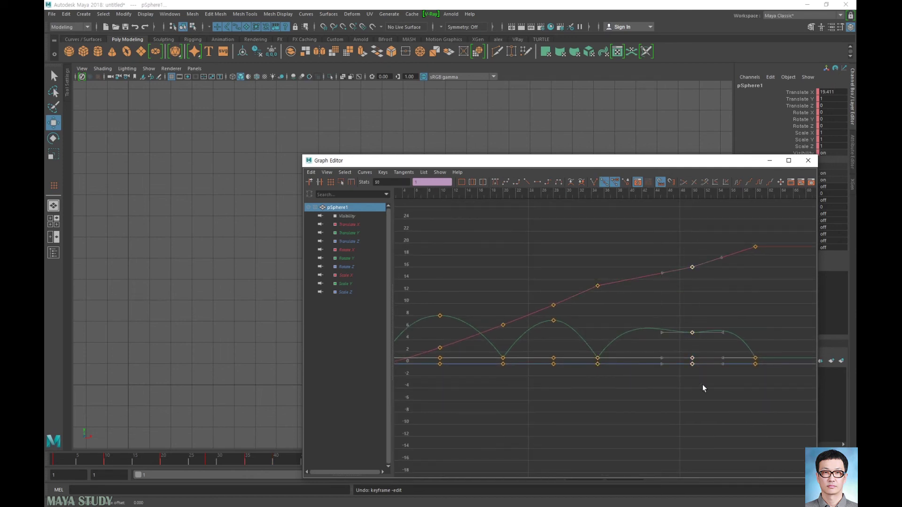
{"action": "middle_click_drag", "start_coordinate": [704, 384], "coordinate": [648, 385], "text": "shift"}
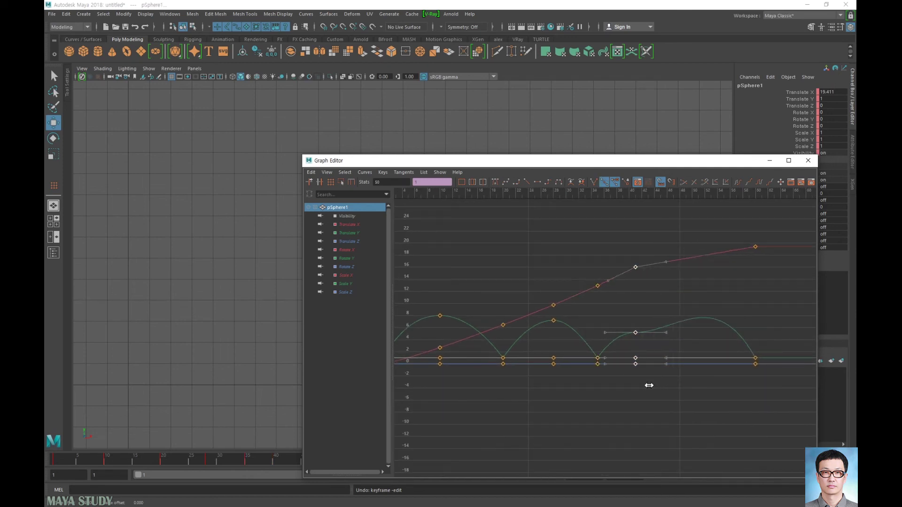
{"action": "left_click_drag", "start_coordinate": [718, 222], "coordinate": [767, 397]}
{"action": "middle_click_drag", "start_coordinate": [767, 397], "coordinate": [668, 396], "text": "shift"}
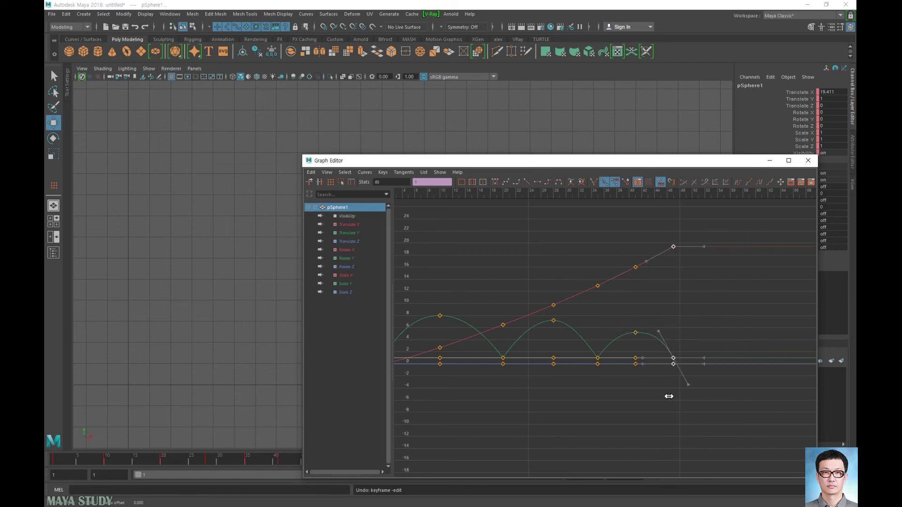
- Minimize the Graph Editor, return to frame 1 and create an editable motion trail for the sphere with the default options
{"action": "left_click", "coordinate": [769, 160]}
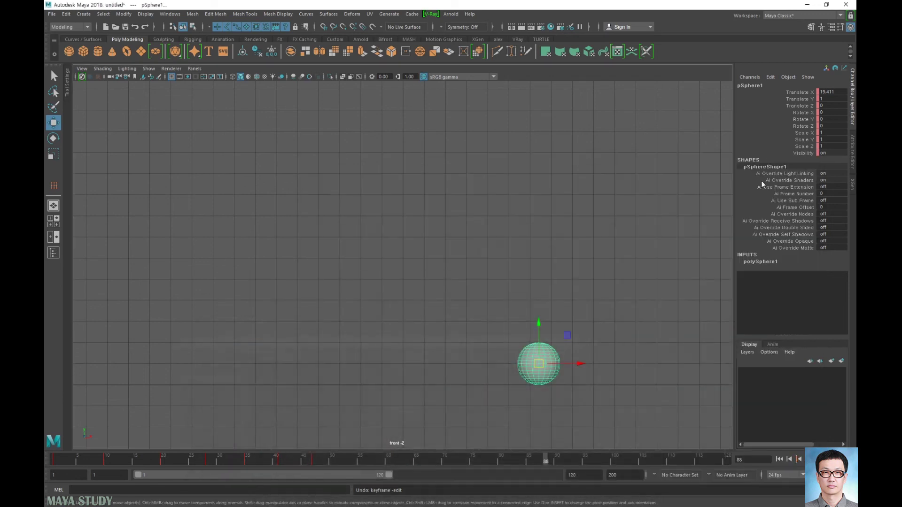
{"action": "left_click", "coordinate": [779, 459]}
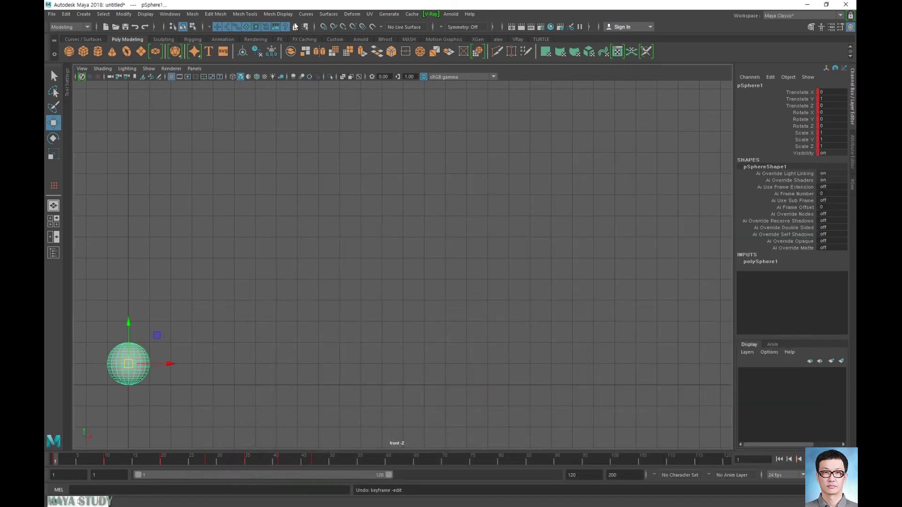
{"action": "key", "text": "F4"}
{"action": "left_click", "coordinate": [265, 14]}
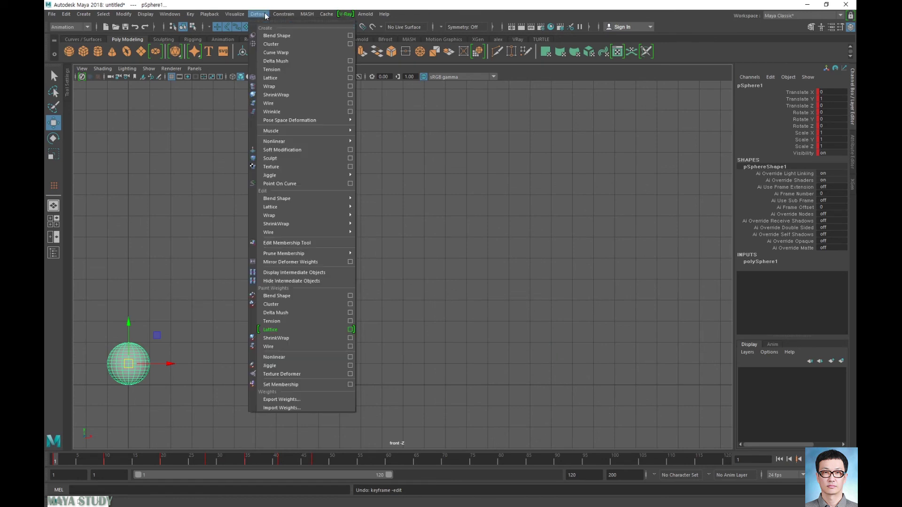
{"action": "mouse_move", "coordinate": [242, 17]}
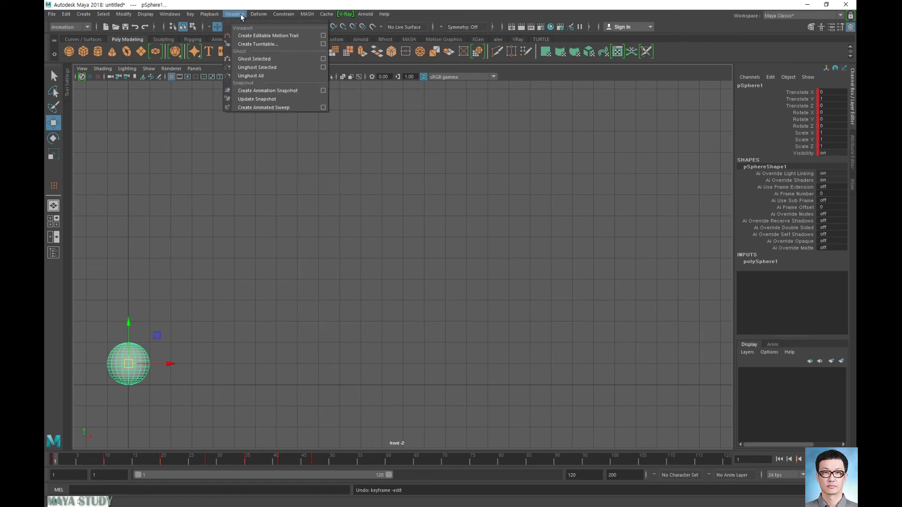
{"action": "left_click", "coordinate": [323, 35]}
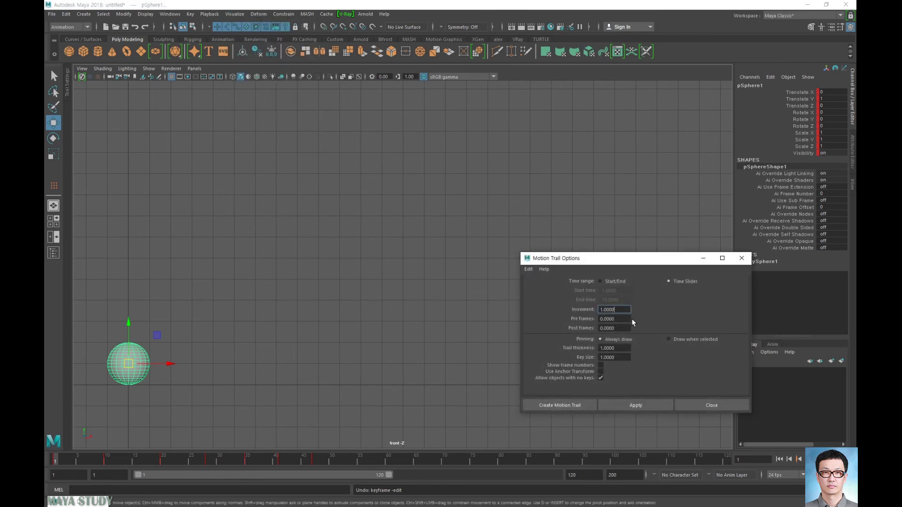
{"action": "left_click", "coordinate": [573, 405]}
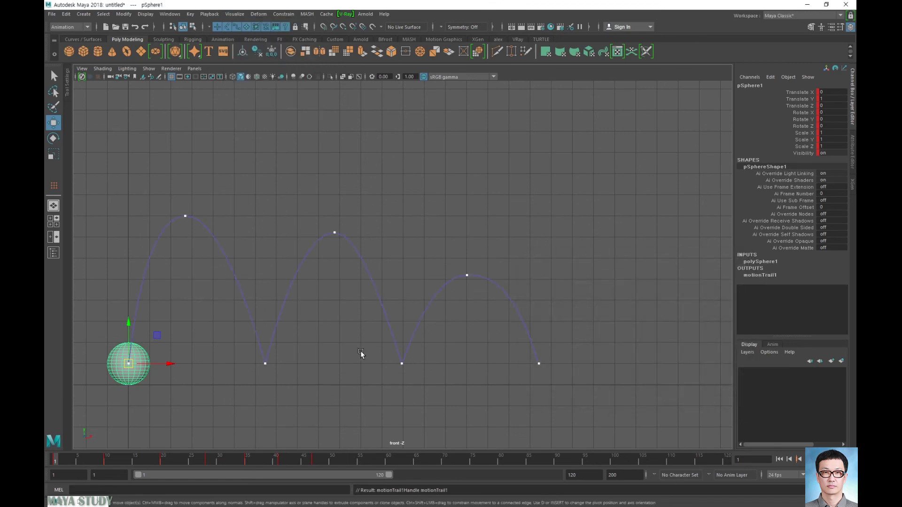
- Scrub the timeline to frame 49 and arrange the Graph Editor and front view so the curves and motion trail show together
{"action": "middle_click_drag", "start_coordinate": [294, 342], "coordinate": [353, 339], "text": "alt"}
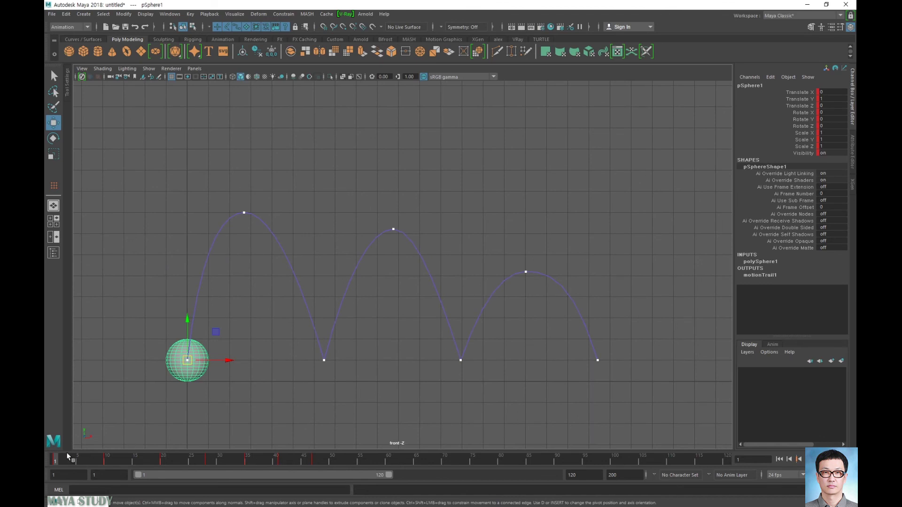
{"action": "left_click_drag", "start_coordinate": [66, 458], "coordinate": [326, 506]}
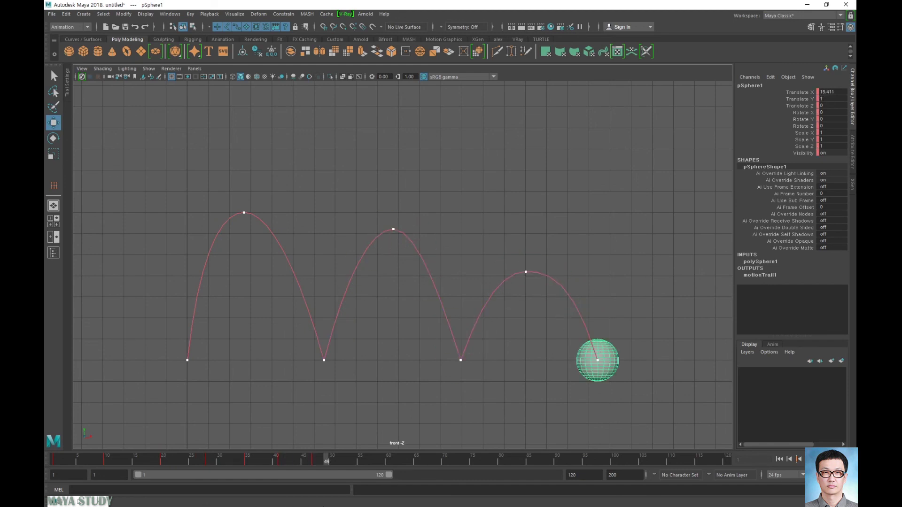
{"action": "double_click", "coordinate": [60, 501]}
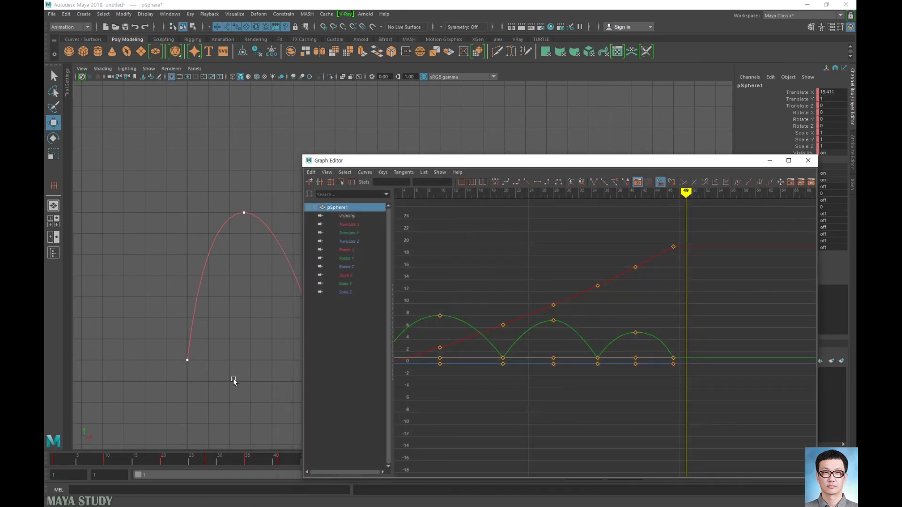
{"action": "left_click_drag", "start_coordinate": [478, 163], "coordinate": [539, 241]}
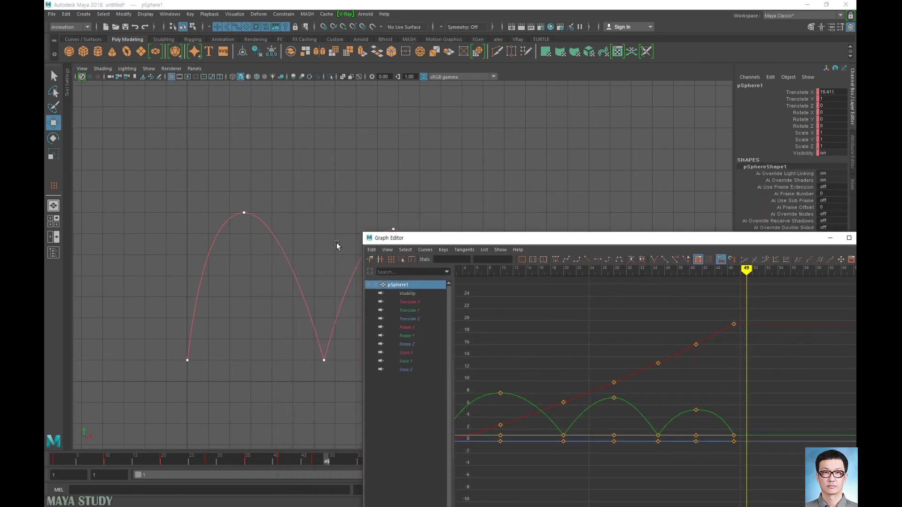
{"action": "middle_click_drag", "start_coordinate": [339, 245], "coordinate": [300, 132], "text": "alt"}
{"action": "right_click_drag", "start_coordinate": [300, 132], "coordinate": [250, 175], "text": "alt"}
{"action": "middle_click_drag", "start_coordinate": [249, 175], "coordinate": [214, 135], "text": "alt"}
{"action": "right_click_drag", "start_coordinate": [384, 195], "coordinate": [348, 207], "text": "alt"}
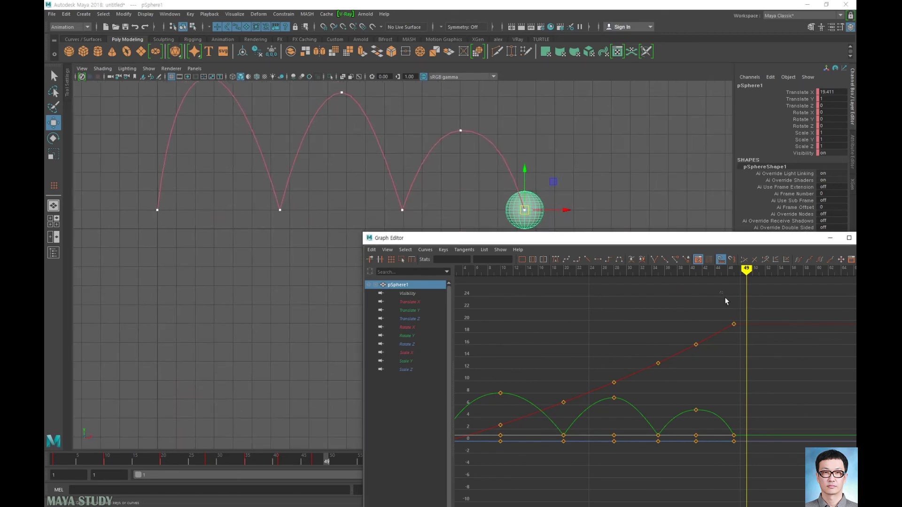
- Lower the Translate Y peak at frame 41 slightly, to about 5
{"action": "left_click_drag", "start_coordinate": [719, 304], "coordinate": [766, 469]}
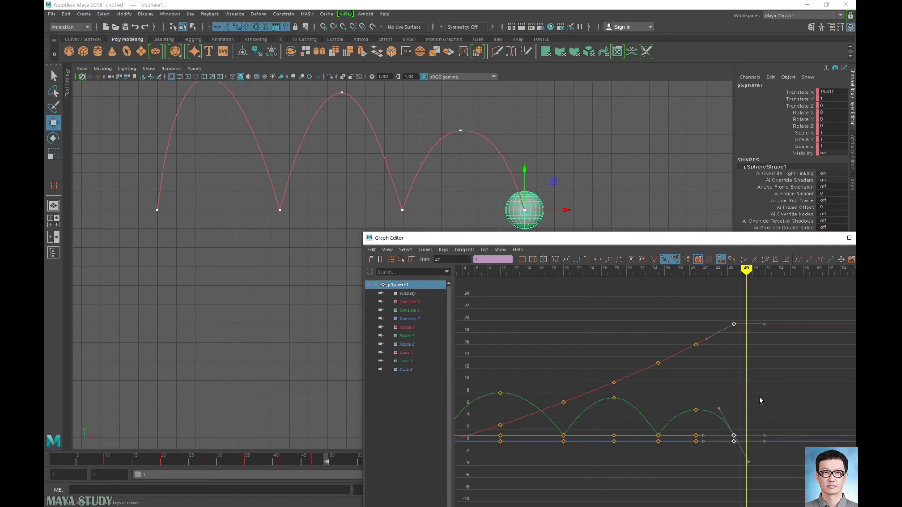
{"action": "left_click_drag", "start_coordinate": [694, 408], "coordinate": [693, 413]}
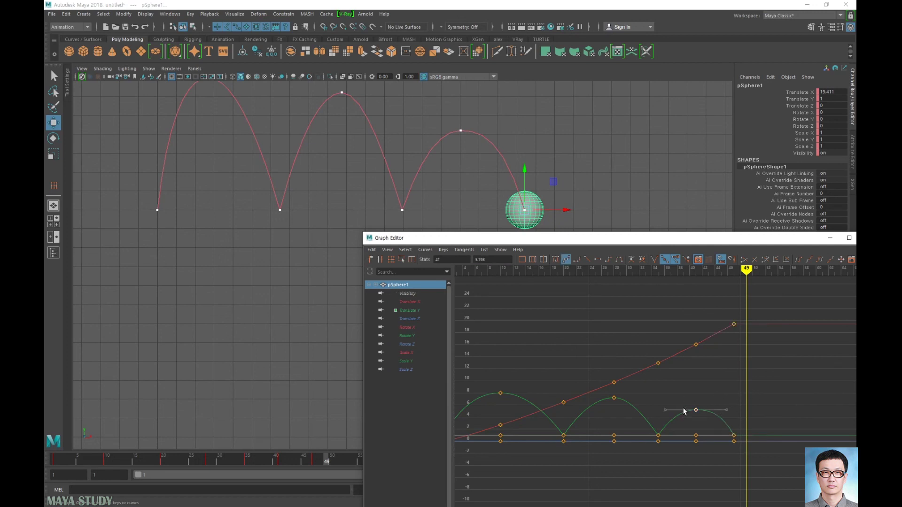
{"action": "mouse_move", "coordinate": [691, 379]}
{"action": "middle_mouse_down", "text": "shift"}
{"action": "mouse_move", "coordinate": [686, 393]}
{"action": "mouse_move", "coordinate": [689, 387]}
{"action": "middle_mouse_up", "text": "shift"}
- Flatten the in tangent of the Translate Y key at frame 47 and select the out tangent at frame 35
{"action": "left_click_drag", "start_coordinate": [742, 438], "coordinate": [718, 409]}
{"action": "middle_click_drag", "start_coordinate": [709, 392], "coordinate": [638, 416], "text": "shift"}
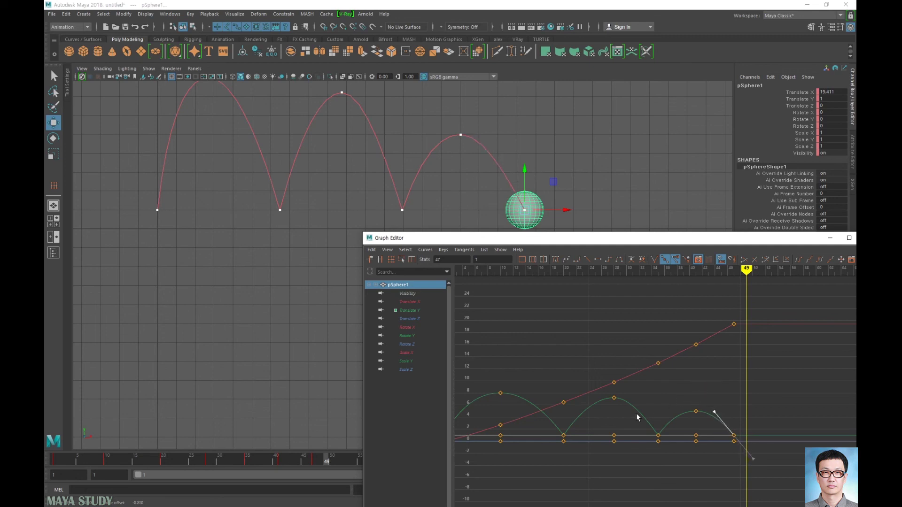
{"action": "left_click_drag", "start_coordinate": [638, 416], "coordinate": [672, 444]}
{"action": "left_click", "coordinate": [676, 412]}
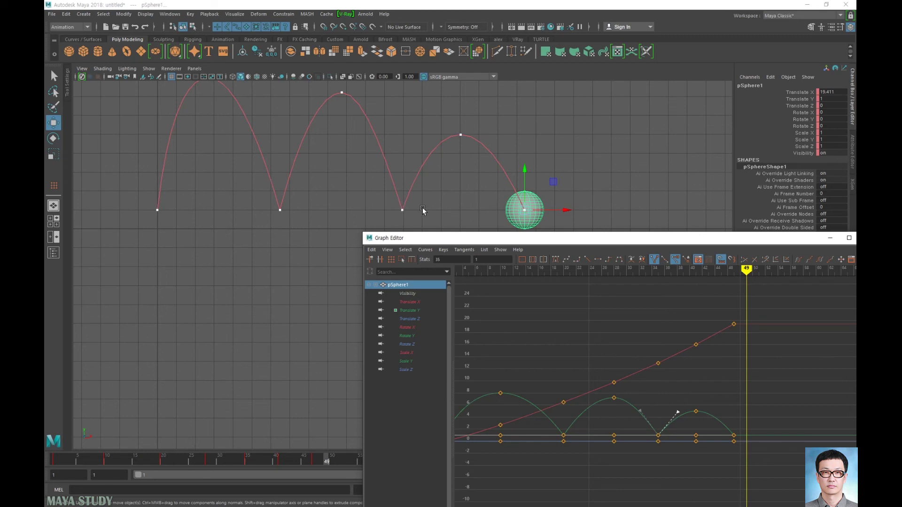
- Lower the Translate X keys at frames 41 and 47 to about 15 and 16.8 to shorten the last bounce
{"action": "left_click_drag", "start_coordinate": [740, 332], "coordinate": [739, 331]}
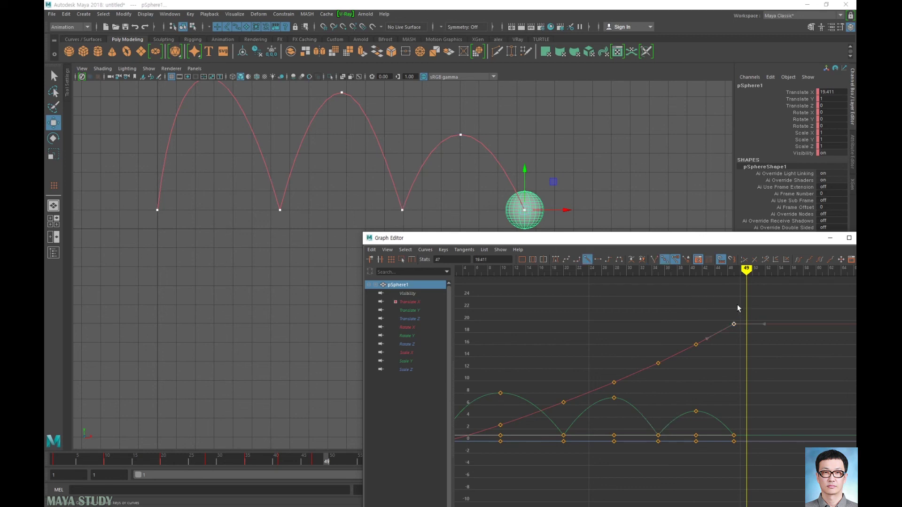
{"action": "middle_click_drag", "start_coordinate": [737, 304], "coordinate": [735, 314], "text": "shift"}
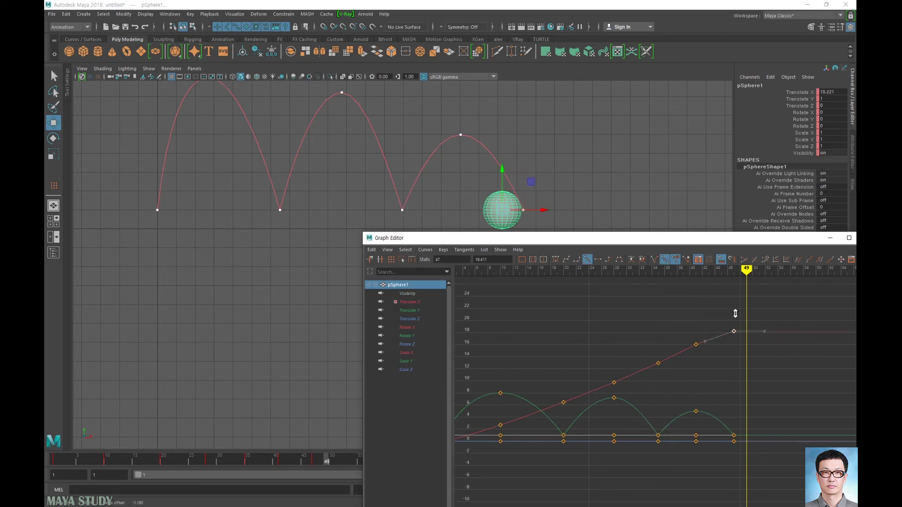
{"action": "left_click_drag", "start_coordinate": [764, 303], "coordinate": [686, 348]}
{"action": "middle_click_drag", "start_coordinate": [692, 311], "coordinate": [691, 319], "text": "shift"}
{"action": "left_click_drag", "start_coordinate": [724, 312], "coordinate": [744, 350]}
{"action": "middle_click_drag", "start_coordinate": [742, 351], "coordinate": [739, 357], "text": "shift"}
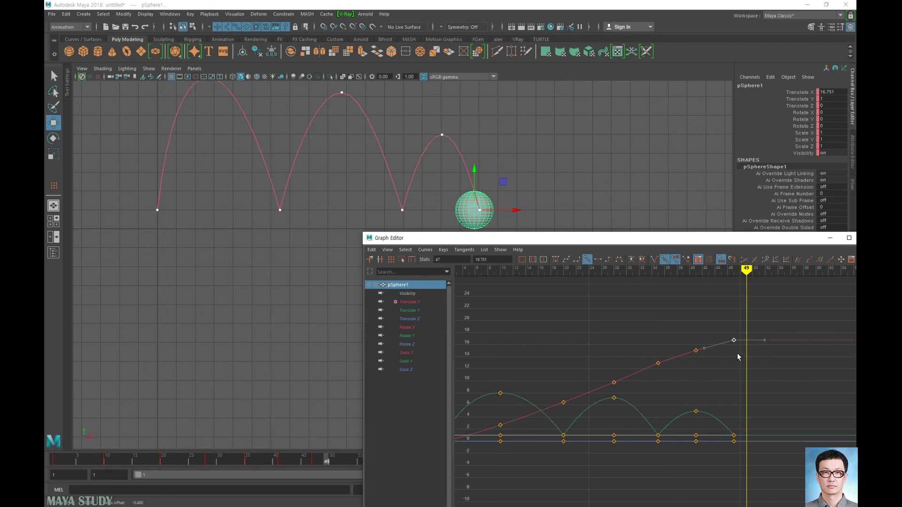
- Lower the Translate X keys at frames 35, 41 and 47 to about 12.4, 14.3 and 15.6
{"action": "left_click_drag", "start_coordinate": [783, 303], "coordinate": [735, 327]}
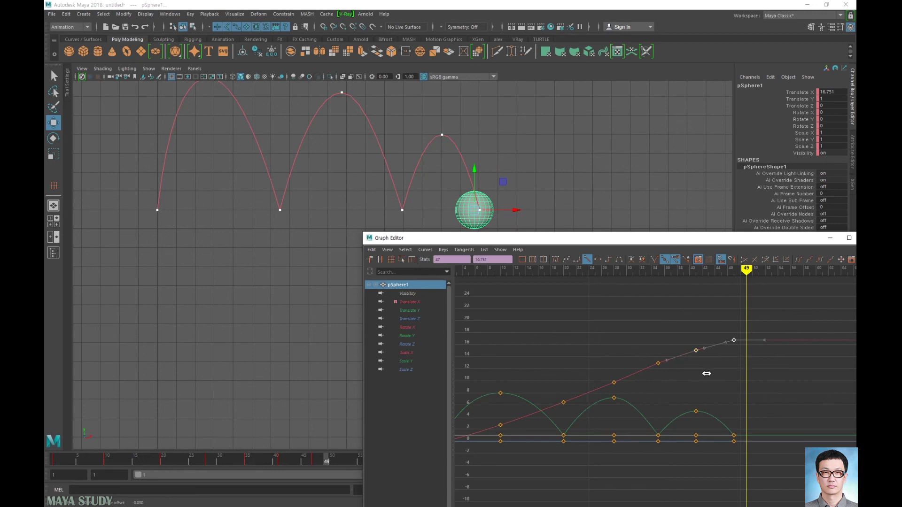
{"action": "middle_click_drag", "start_coordinate": [709, 373], "coordinate": [705, 374], "text": "shift"}
{"action": "left_click_drag", "start_coordinate": [773, 313], "coordinate": [650, 376]}
{"action": "middle_click_drag", "start_coordinate": [695, 386], "coordinate": [693, 385], "text": "shift"}
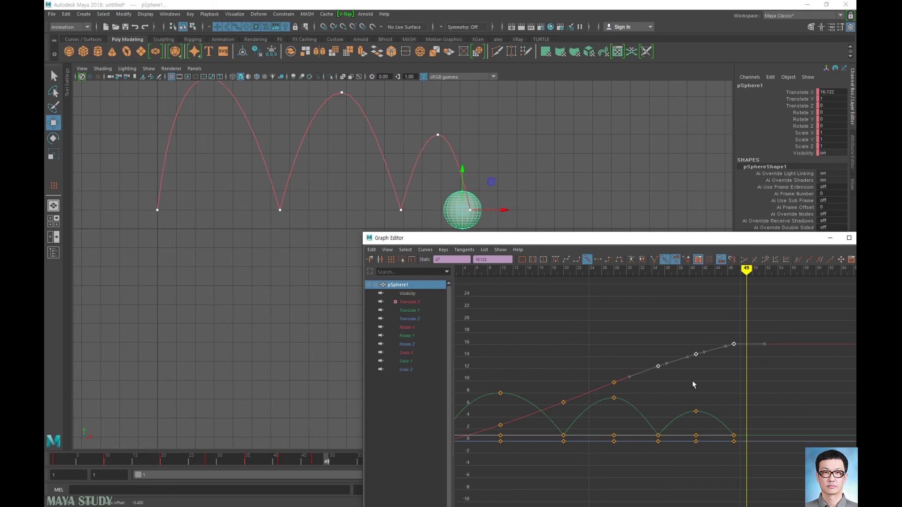
{"action": "left_click_drag", "start_coordinate": [717, 314], "coordinate": [745, 360]}
{"action": "middle_click_drag", "start_coordinate": [742, 368], "coordinate": [741, 370], "text": "shift"}
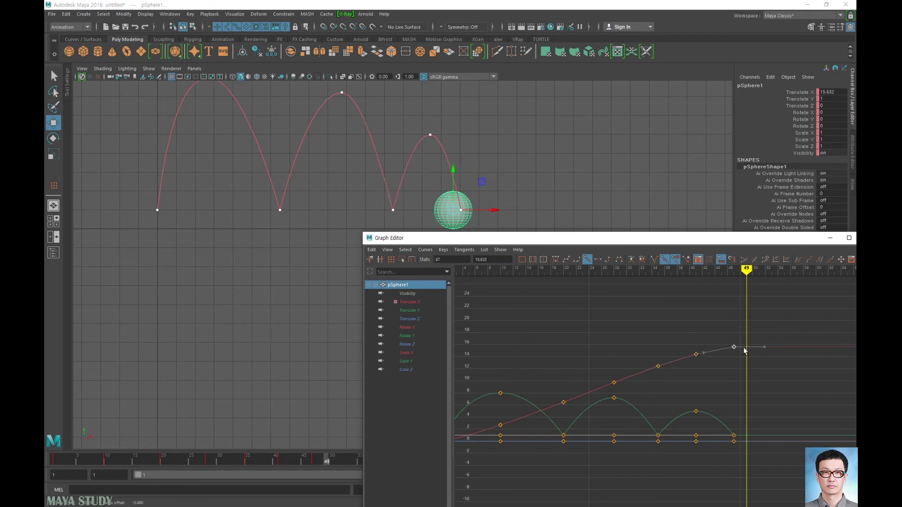
- Lower the Translate X keys at frames 28, 35, 41 and 47 to about 9, 11.2, 12.8 and 14.1 for gradually decreasing travel
{"action": "left_click_drag", "start_coordinate": [775, 316], "coordinate": [699, 360]}
{"action": "middle_click_drag", "start_coordinate": [728, 376], "coordinate": [732, 380], "text": "shift"}
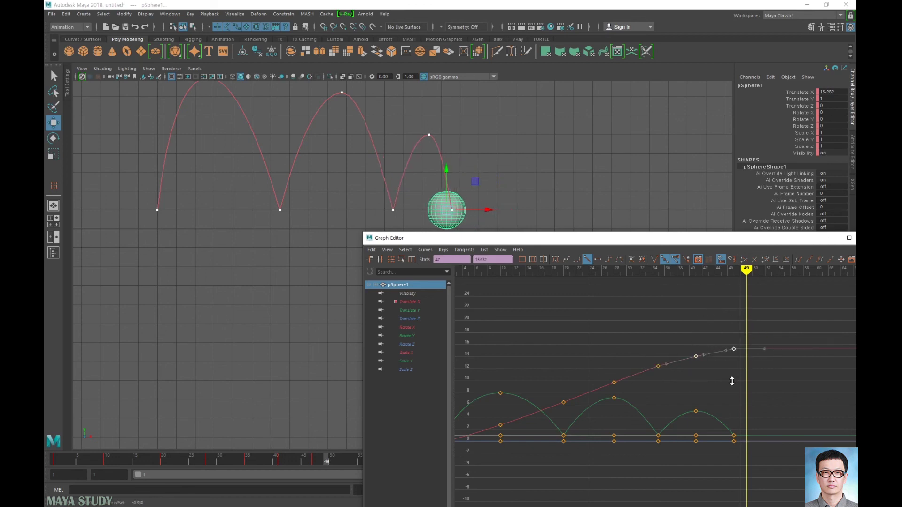
{"action": "left_click_drag", "start_coordinate": [776, 316], "coordinate": [630, 383]}
{"action": "middle_click_drag", "start_coordinate": [696, 389], "coordinate": [697, 389], "text": "shift"}
{"action": "left_click_drag", "start_coordinate": [615, 330], "coordinate": [770, 385]}
{"action": "middle_click_drag", "start_coordinate": [720, 376], "coordinate": [726, 385], "text": "shift"}
{"action": "left_click_drag", "start_coordinate": [754, 337], "coordinate": [733, 378]}
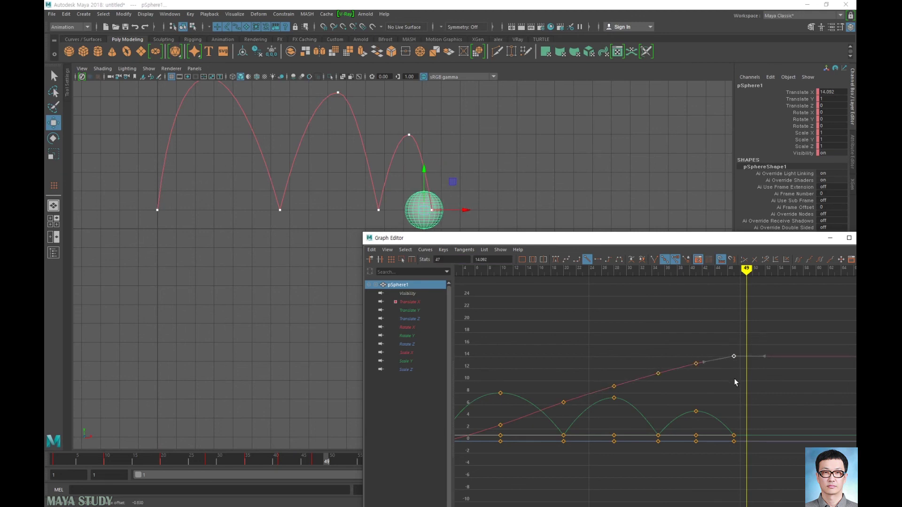
- Lower the Translate X keys at frames 41 and 47 slightly, bringing the frame 47 key to 13.812
{"action": "middle_click_drag", "start_coordinate": [733, 379], "coordinate": [741, 383], "text": "shift"}
{"action": "left_click_drag", "start_coordinate": [733, 369], "coordinate": [733, 373], "text": "shift"}
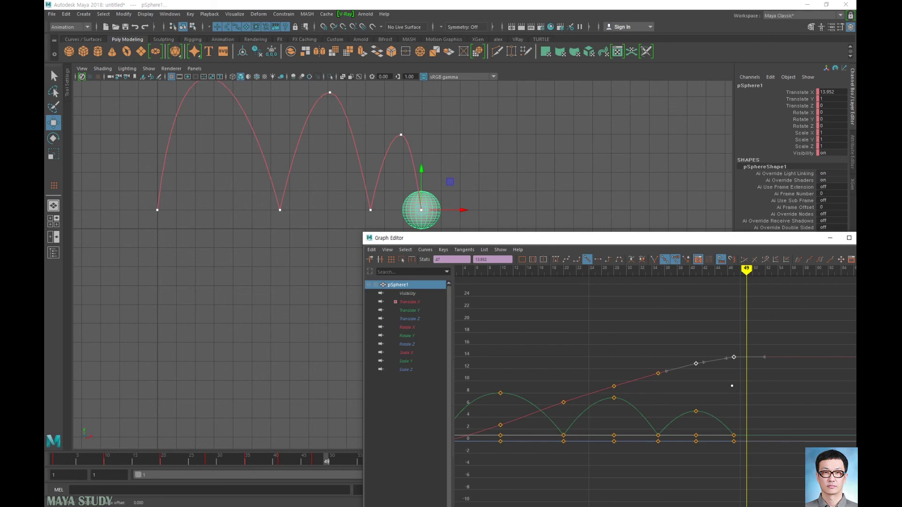
{"action": "middle_click_drag", "start_coordinate": [731, 387], "coordinate": [731, 389], "text": "shift"}
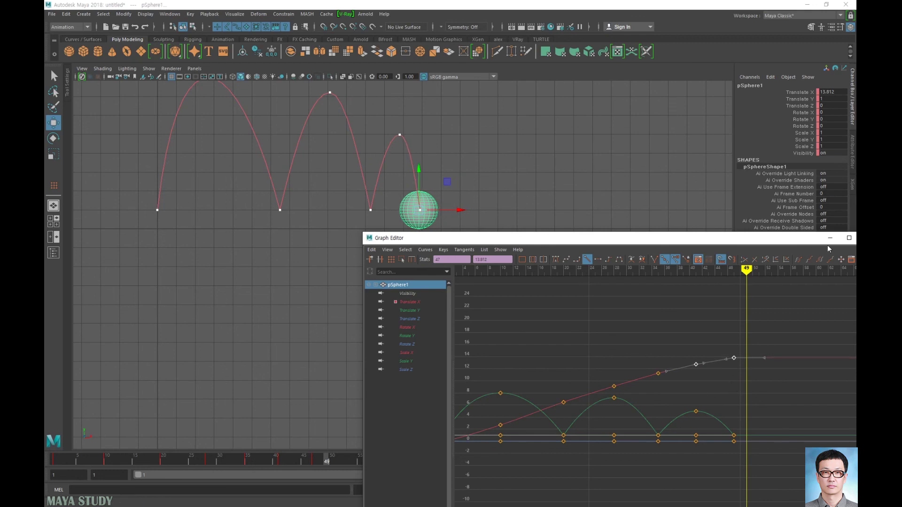
- Minimize the Graph Editor and play the animation from the start to check the shortened last bounce
{"action": "left_click", "coordinate": [830, 238]}
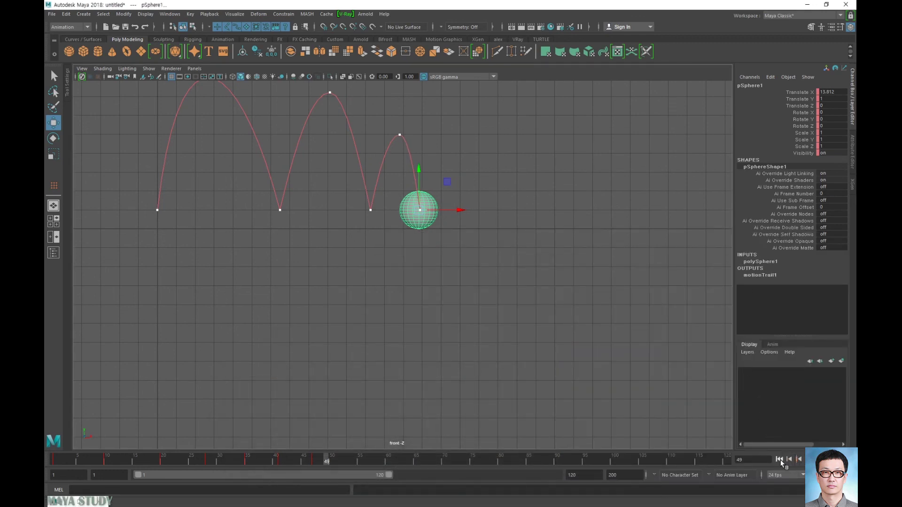
{"action": "left_click", "coordinate": [778, 459]}
{"action": "left_click", "coordinate": [818, 459]}
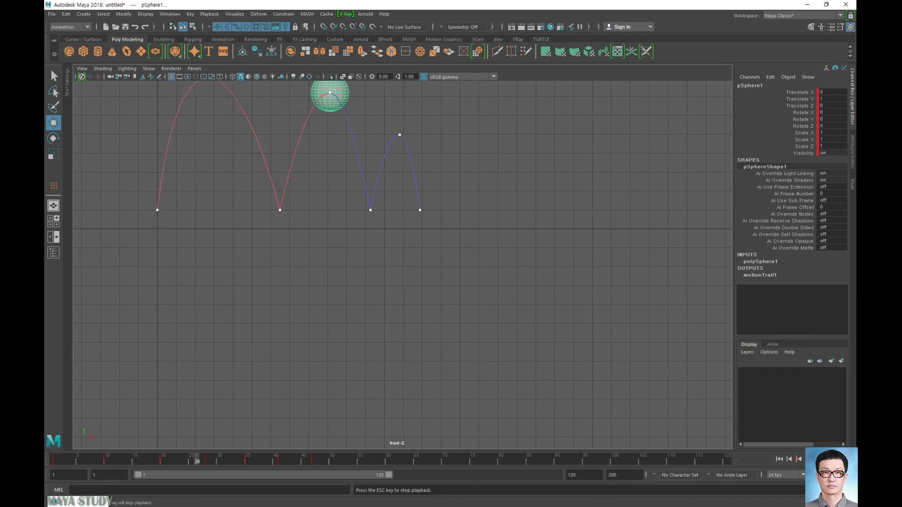
{"action": "key", "text": "Escape"}
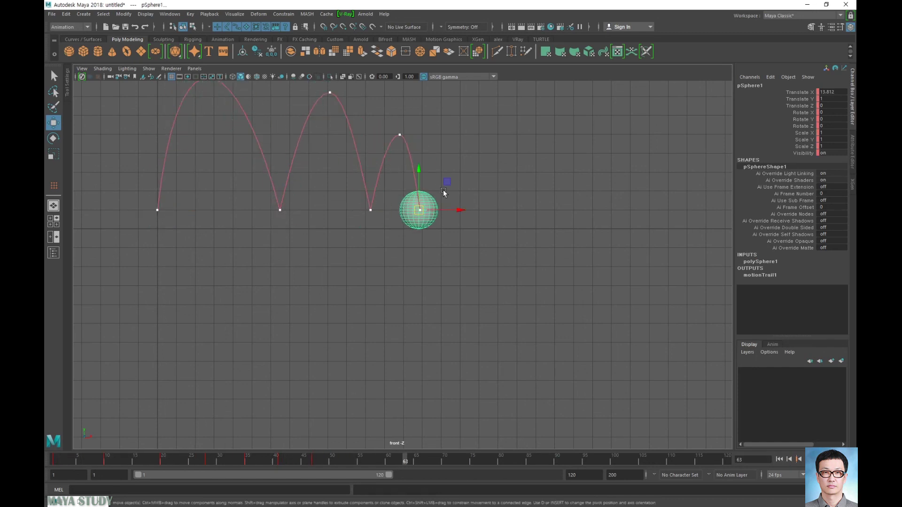
- Lower the second and third bounce peaks on the motion trail to heights of about 6.3 and 3.6
{"action": "left_click", "coordinate": [399, 135]}
{"action": "middle_click_drag", "start_coordinate": [412, 134], "coordinate": [470, 190], "text": "alt"}
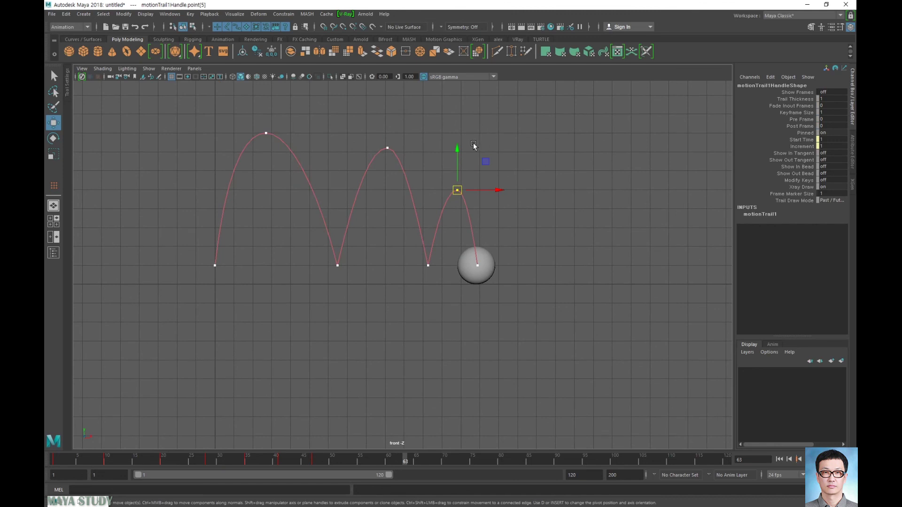
{"action": "left_click_drag", "start_coordinate": [456, 147], "coordinate": [455, 170]}
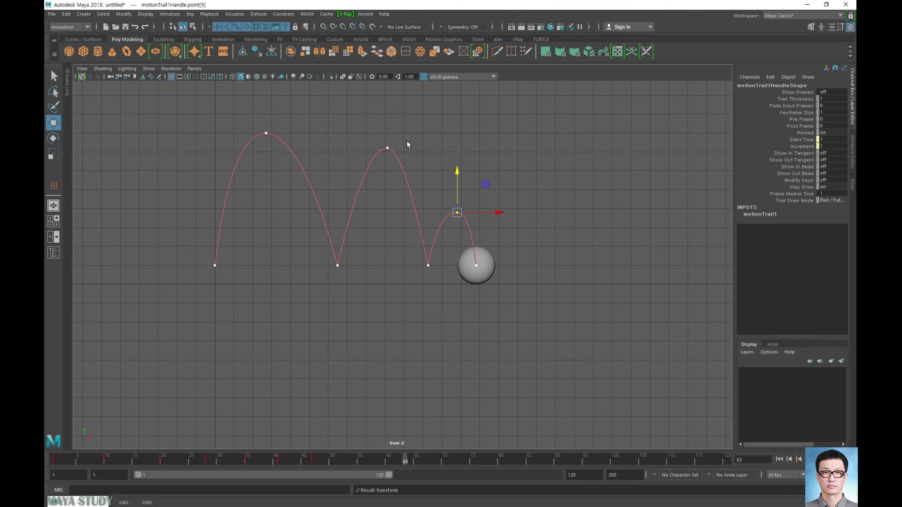
{"action": "left_click_drag", "start_coordinate": [355, 130], "coordinate": [419, 178]}
{"action": "left_click_drag", "start_coordinate": [391, 103], "coordinate": [382, 123]}
{"action": "left_click_drag", "start_coordinate": [449, 199], "coordinate": [475, 228]}
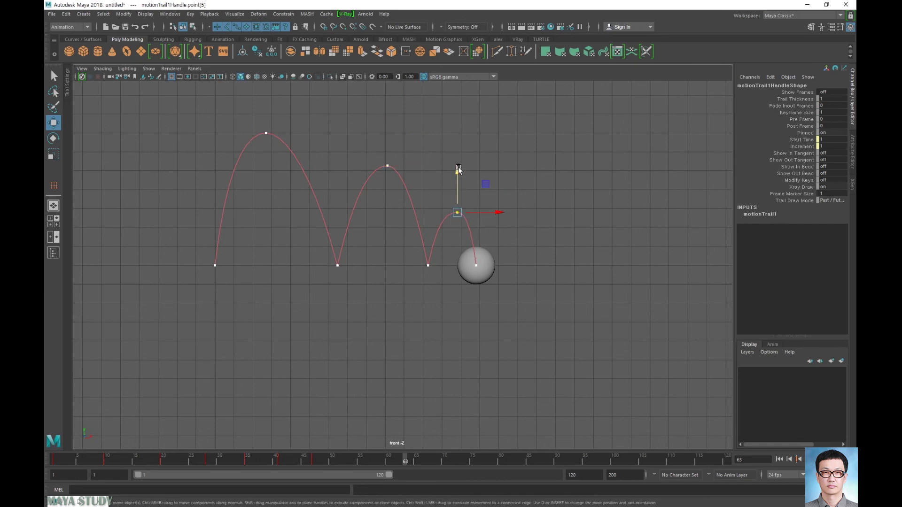
{"action": "left_click_drag", "start_coordinate": [457, 170], "coordinate": [457, 175]}
- Adjust the Translate Y in tangent at frame 47 and out tangent at frame 35 to round the last bounce
{"action": "double_click", "coordinate": [60, 501]}
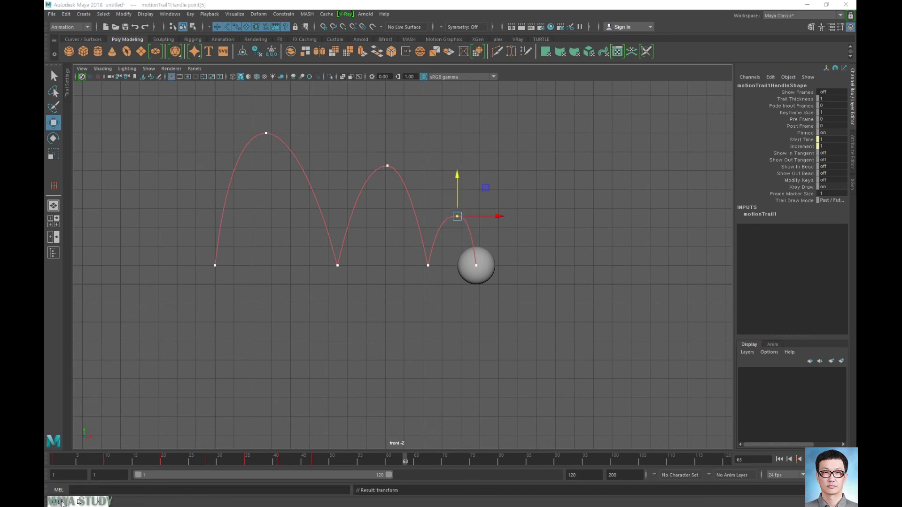
{"action": "key", "text": "a"}
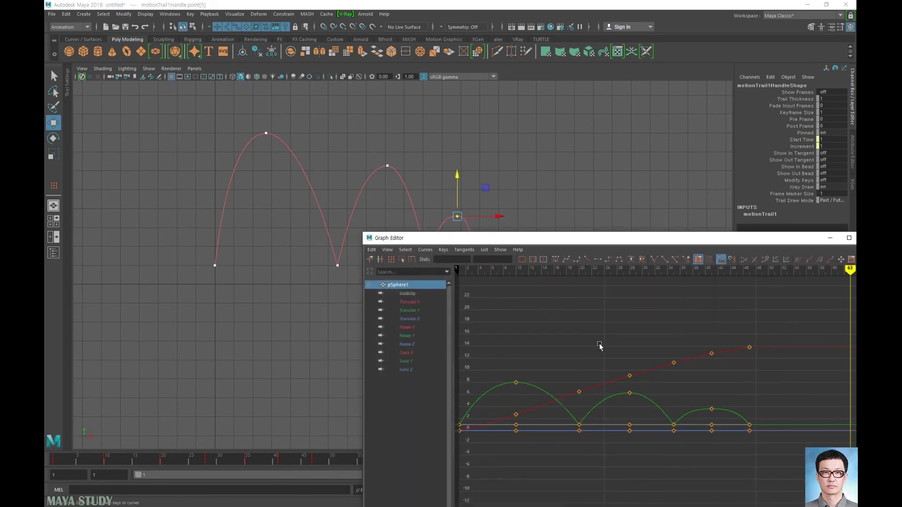
{"action": "left_click_drag", "start_coordinate": [738, 402], "coordinate": [755, 428]}
{"action": "middle_click_drag", "start_coordinate": [724, 375], "coordinate": [718, 376]}
{"action": "left_click_drag", "start_coordinate": [683, 406], "coordinate": [702, 408]}
{"action": "middle_click_drag", "start_coordinate": [688, 377], "coordinate": [697, 373]}
- Slightly adjust the in tangent of the Translate Y key at frame 35 to refine the second bounce's fall
{"action": "left_click", "coordinate": [647, 408]}
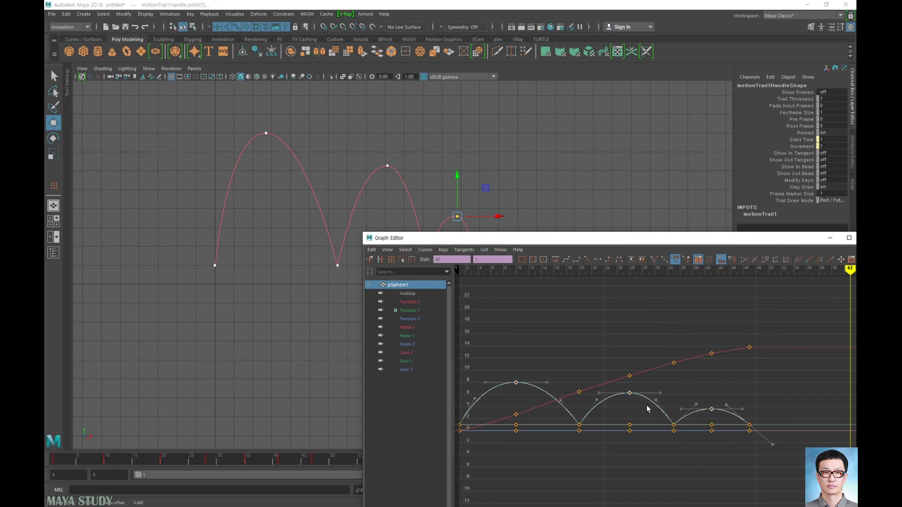
{"action": "left_click_drag", "start_coordinate": [653, 379], "coordinate": [662, 403]}
{"action": "key", "text": "ctrl+z"}
{"action": "middle_click_drag", "start_coordinate": [657, 378], "coordinate": [658, 376]}
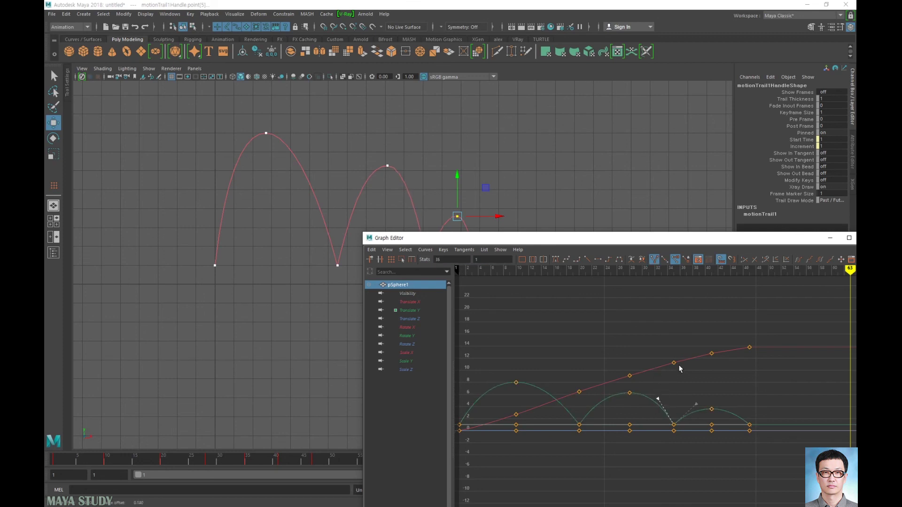
- Minimize the Graph Editor and replay the animation from the start to review the lowered bounces
{"action": "left_click", "coordinate": [830, 238]}
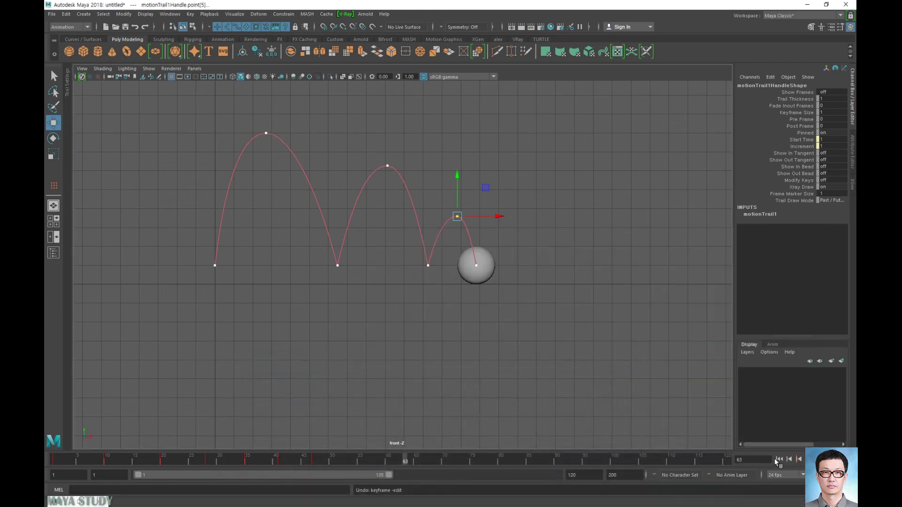
{"action": "left_click", "coordinate": [778, 460]}
{"action": "left_click", "coordinate": [819, 460]}
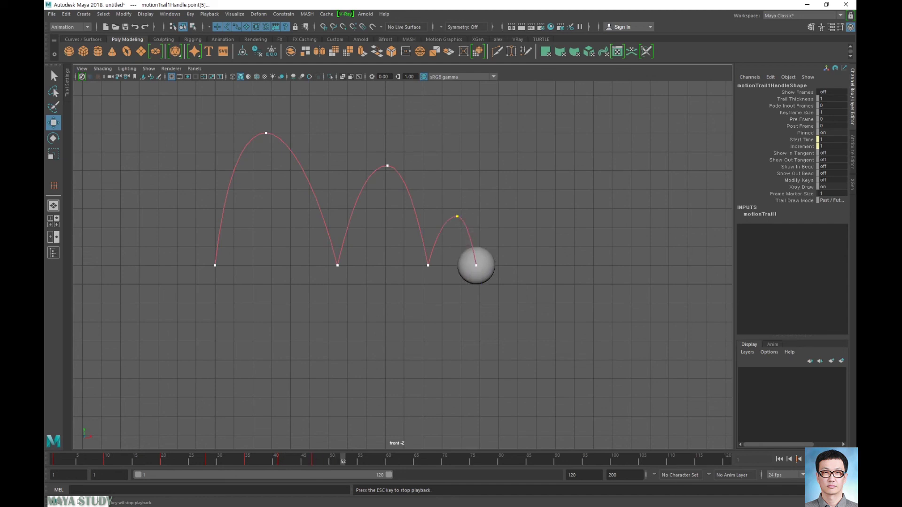
{"action": "key", "text": "Escape"}
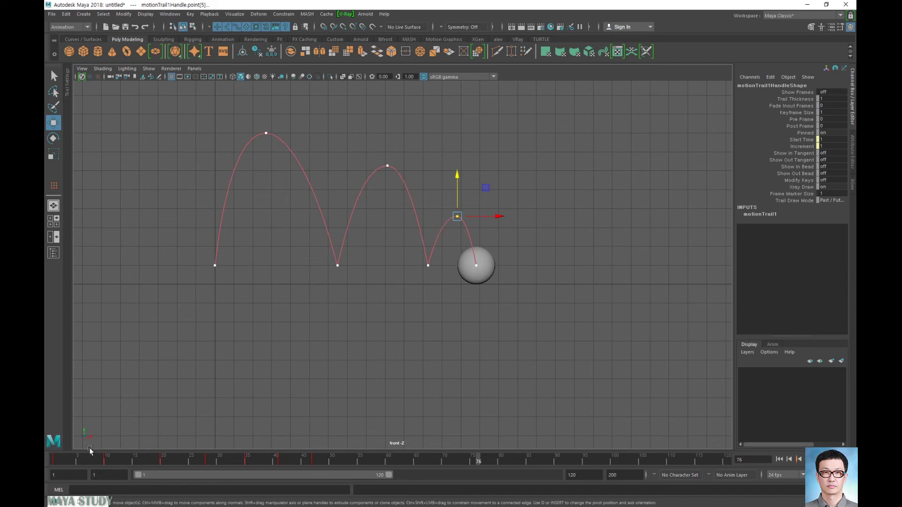
- Restore the Graph Editor and select the first bounce's peak Translate Y key at frame 10
{"action": "left_click", "coordinate": [61, 503]}
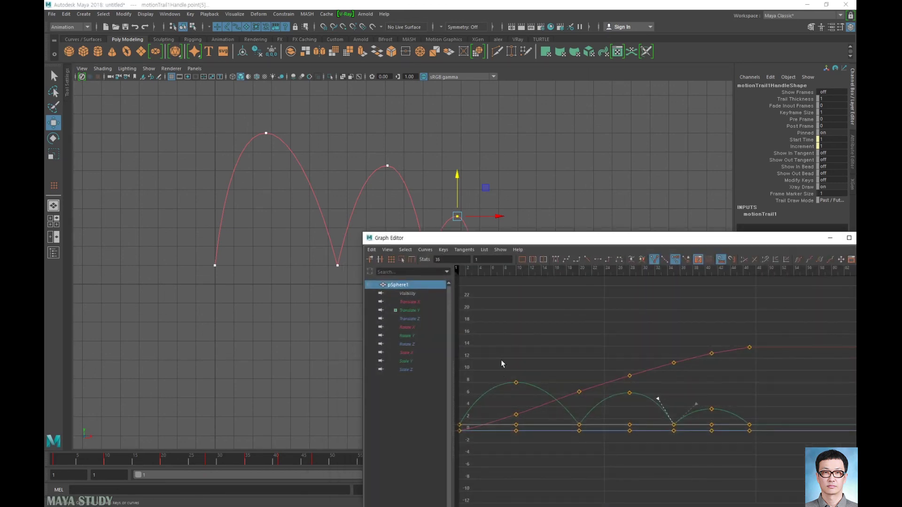
{"action": "left_click_drag", "start_coordinate": [500, 359], "coordinate": [527, 393]}
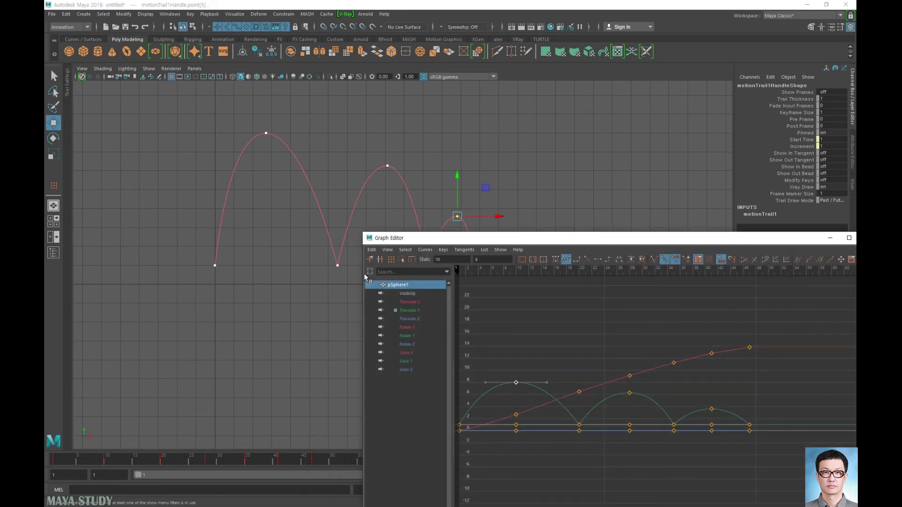